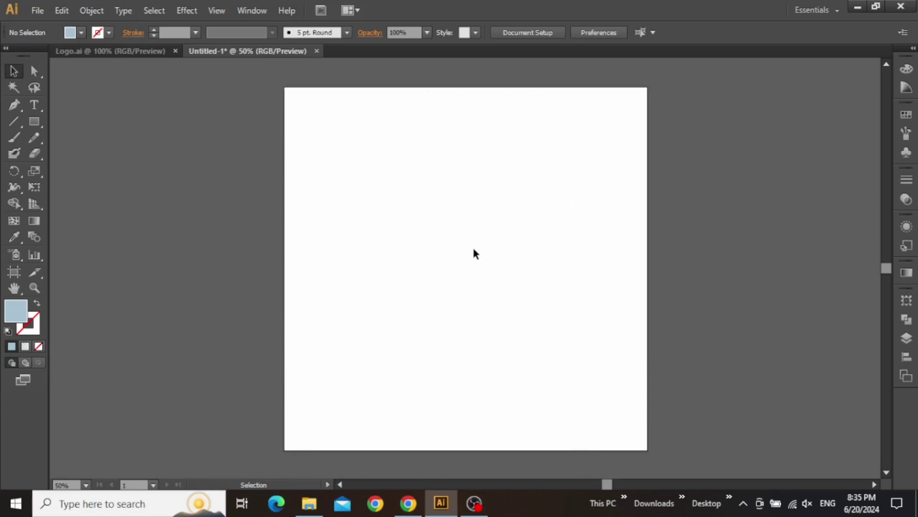
Step: Try to set up a new 1080 × 1080 px document with pixel units and RGB color mode
click(38, 10)
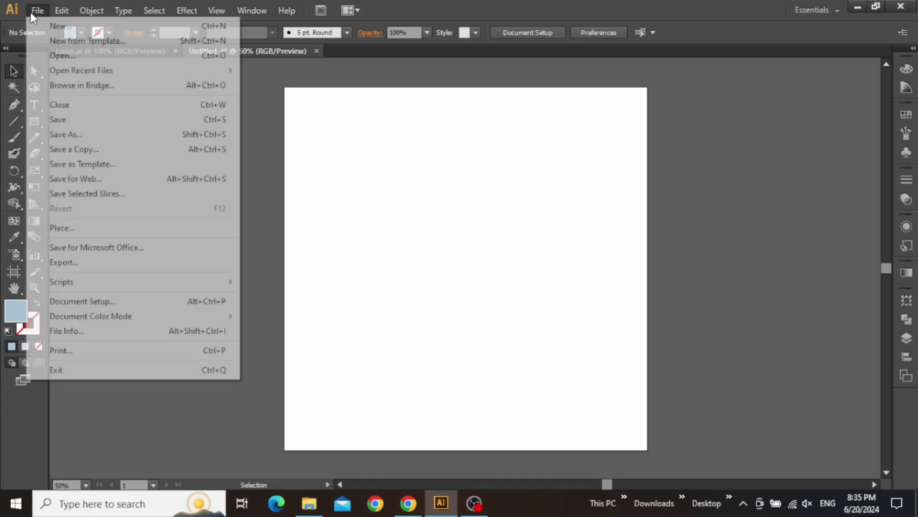
click(48, 24)
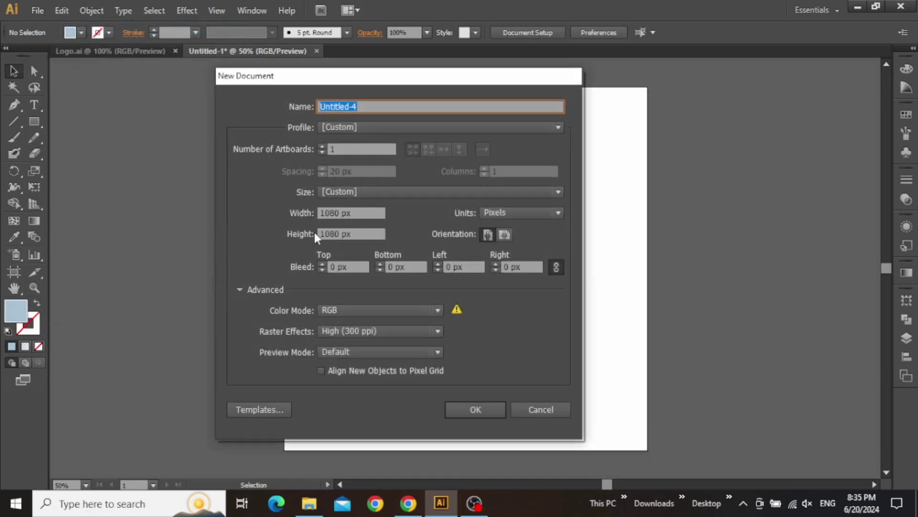
click(492, 213)
click(507, 301)
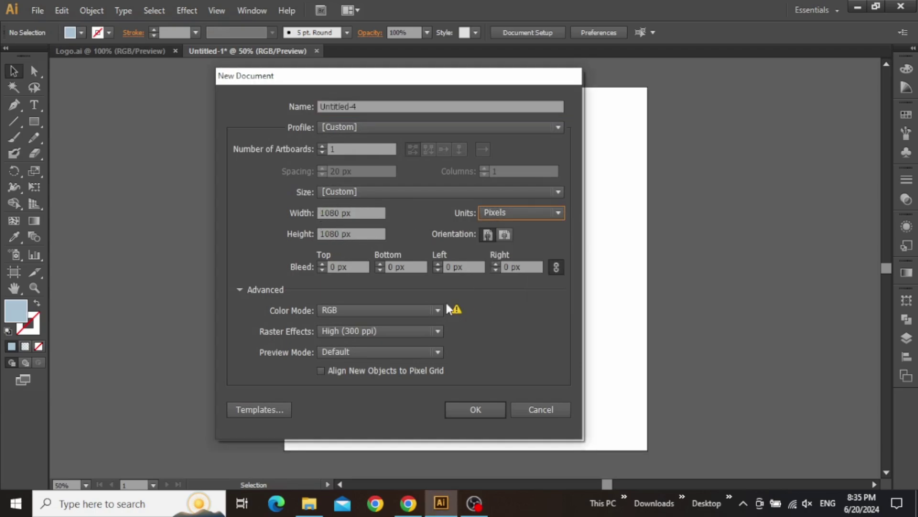
click(430, 309)
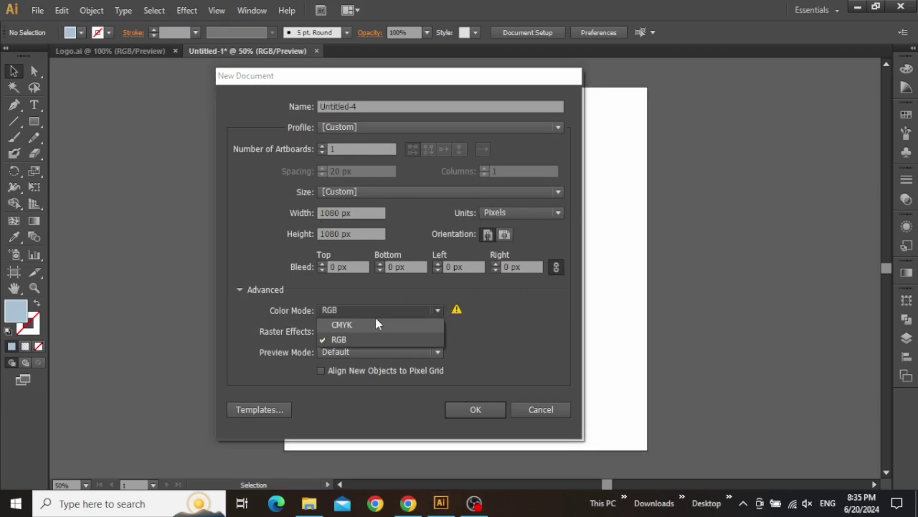
click(359, 339)
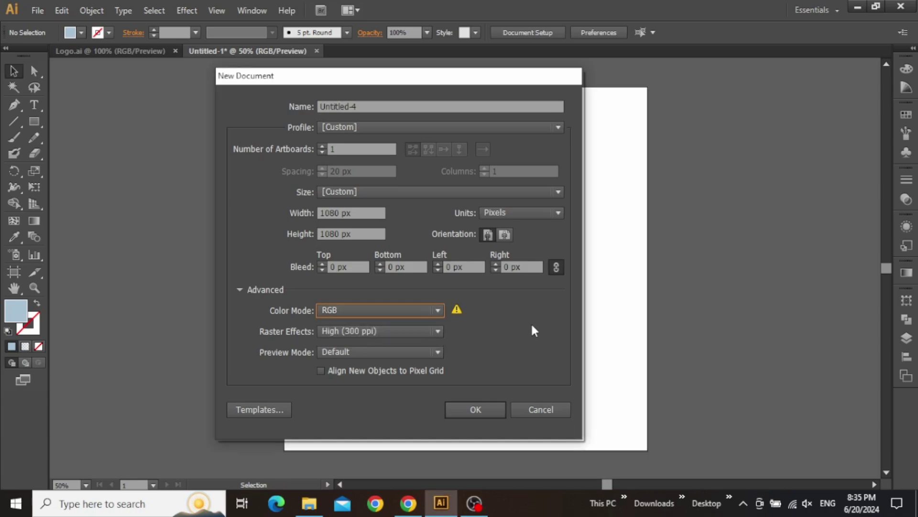
click(480, 406)
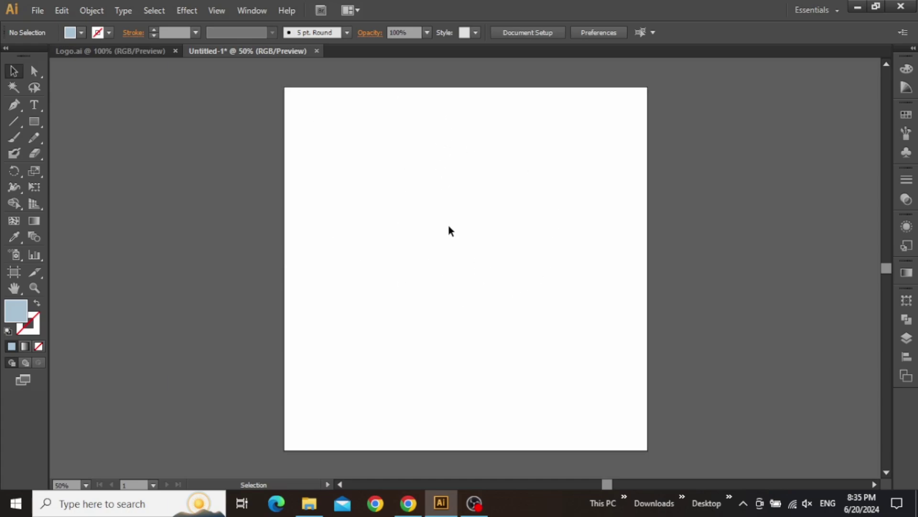
Step: Draw a rectangle across the whole artboard as the background
click(39, 122)
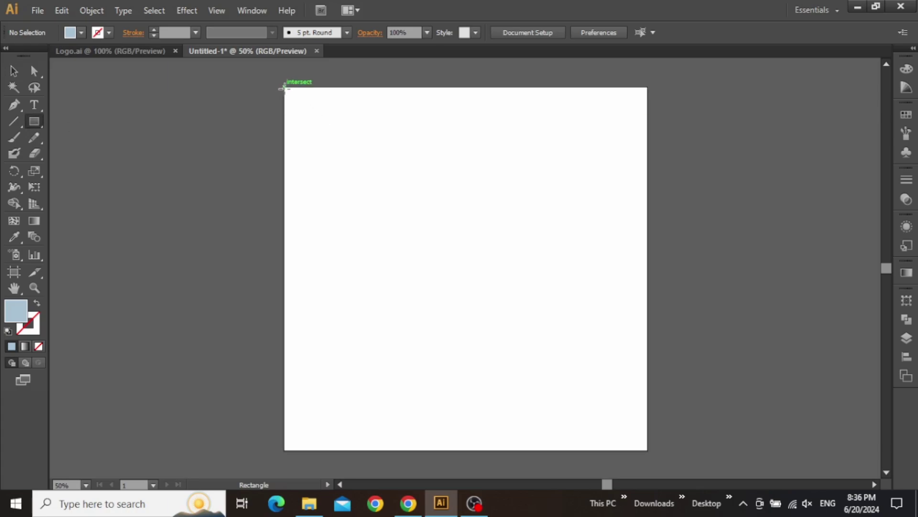
drag(285, 88, 646, 448)
key(v)
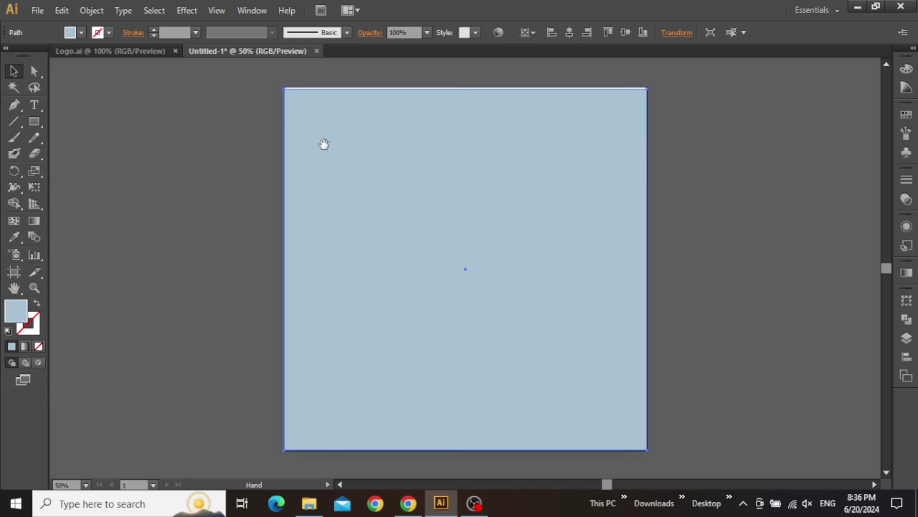
Step: Snap the background rectangle's upper-left corner to the artboard's corner to close the gap along the upper edge
drag(324, 144, 351, 184)
scroll(338, 160, up, 2)
scroll(338, 160, up, 2)
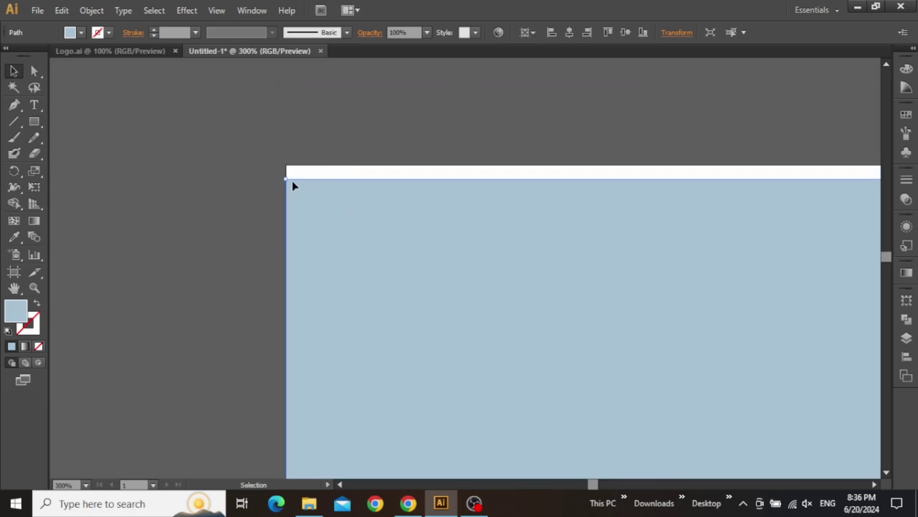
drag(293, 185, 285, 165)
scroll(430, 214, down, 3)
drag(672, 309, 527, 189)
scroll(555, 225, down, 1)
drag(556, 226, 516, 238)
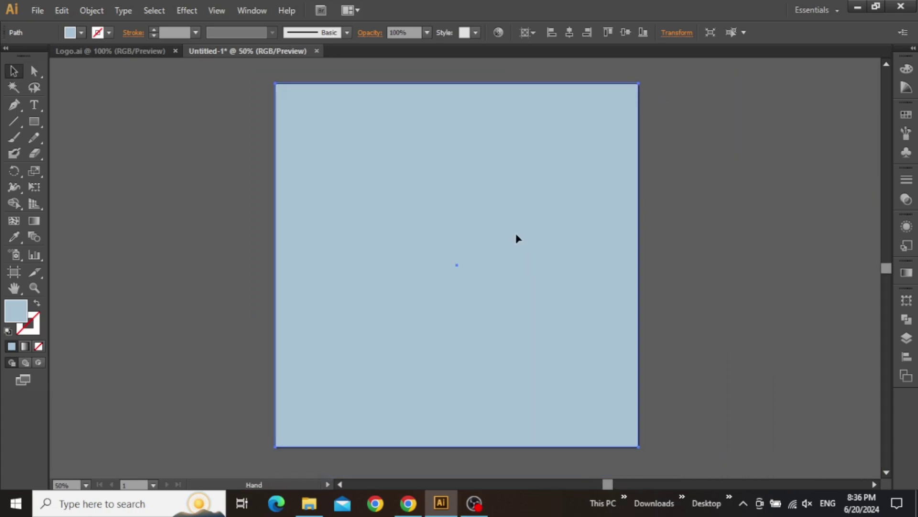
key(space)
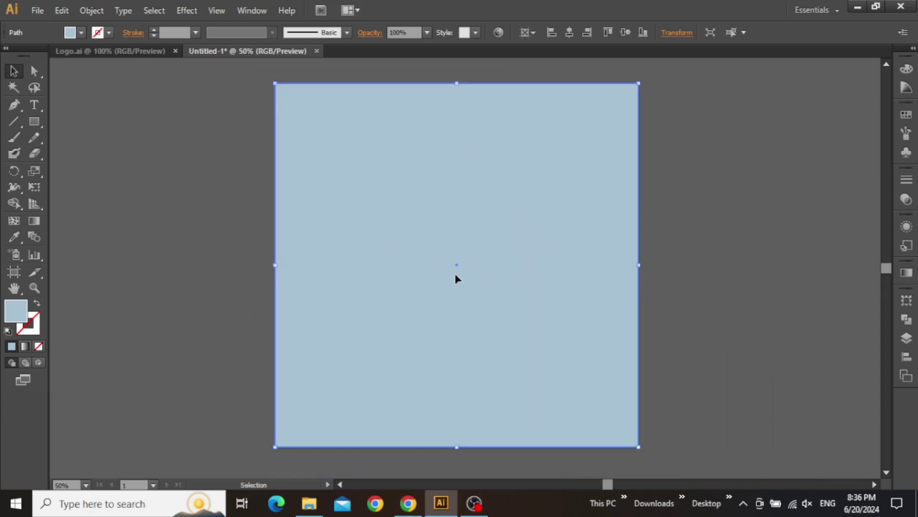
Step: Copy the hex code 0E1011 from the label on the Background color swatch beside the artboard
drag(796, 196, 533, 248)
scroll(611, 188, up, 5)
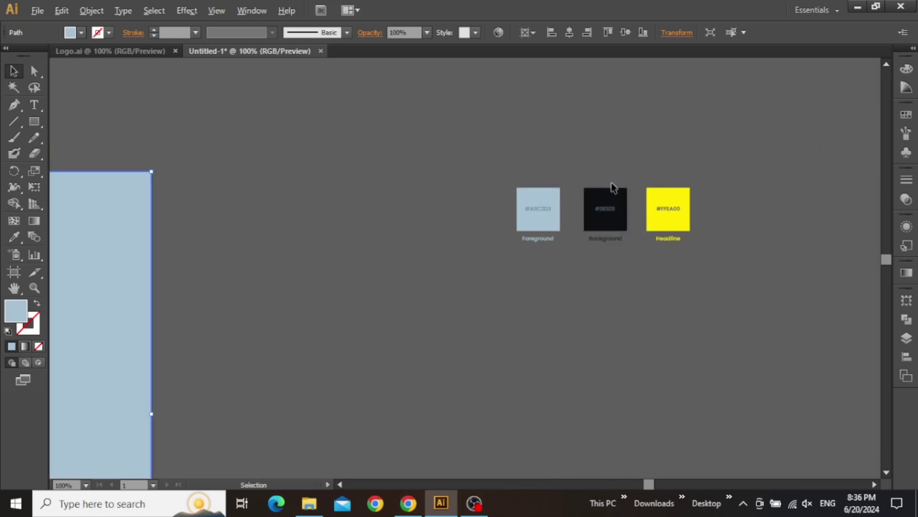
drag(633, 225, 529, 174)
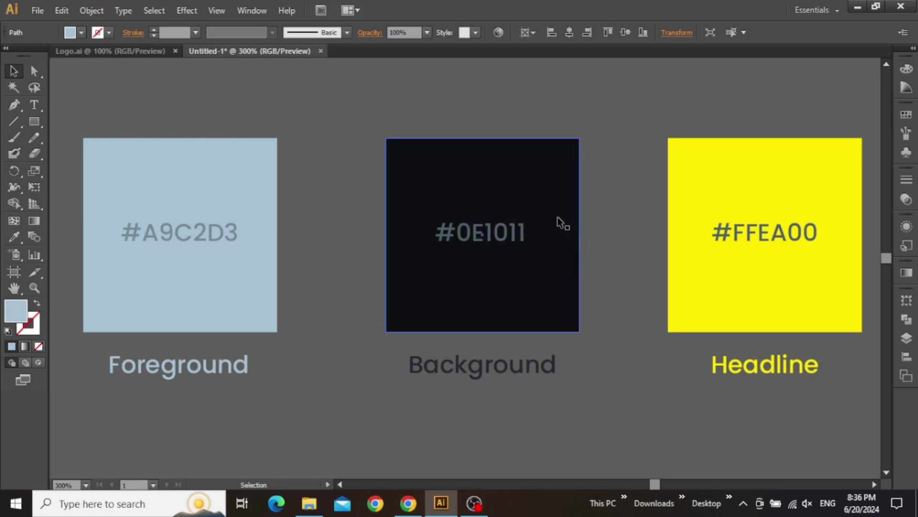
double_click(484, 239)
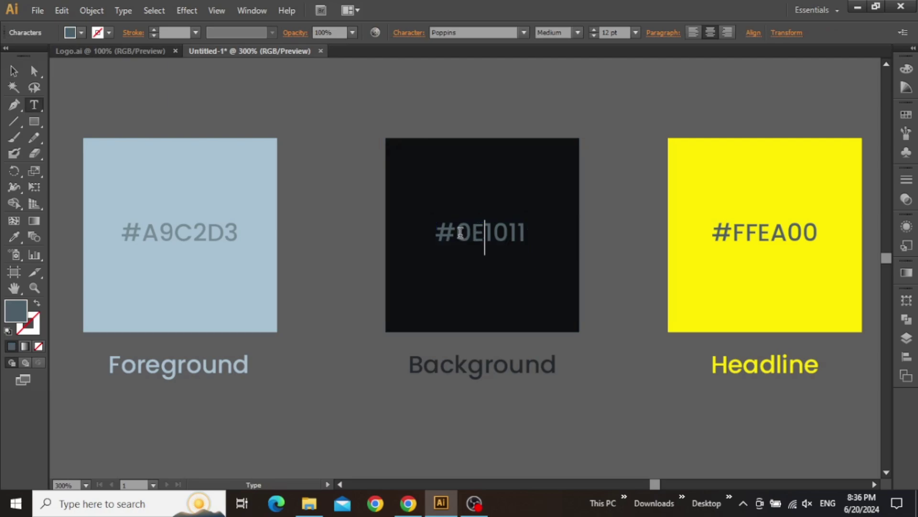
drag(460, 232, 531, 232)
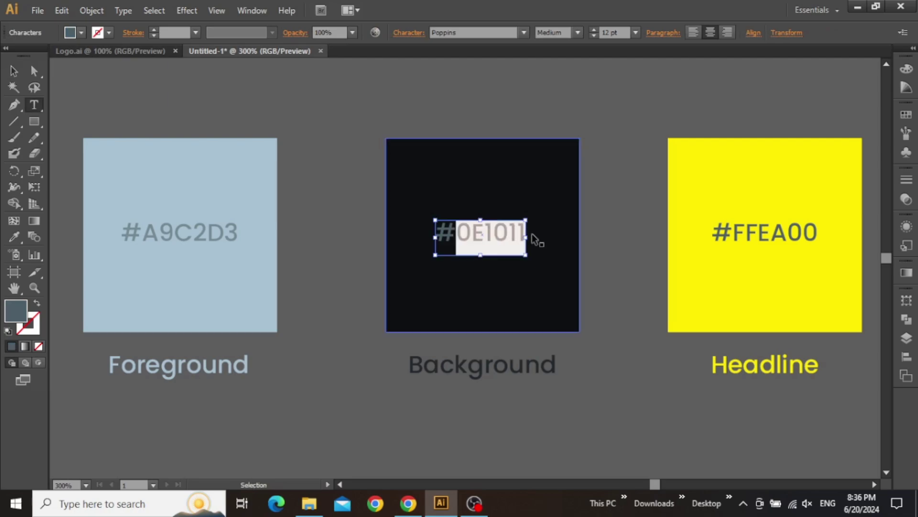
key(Escape)
click(389, 270)
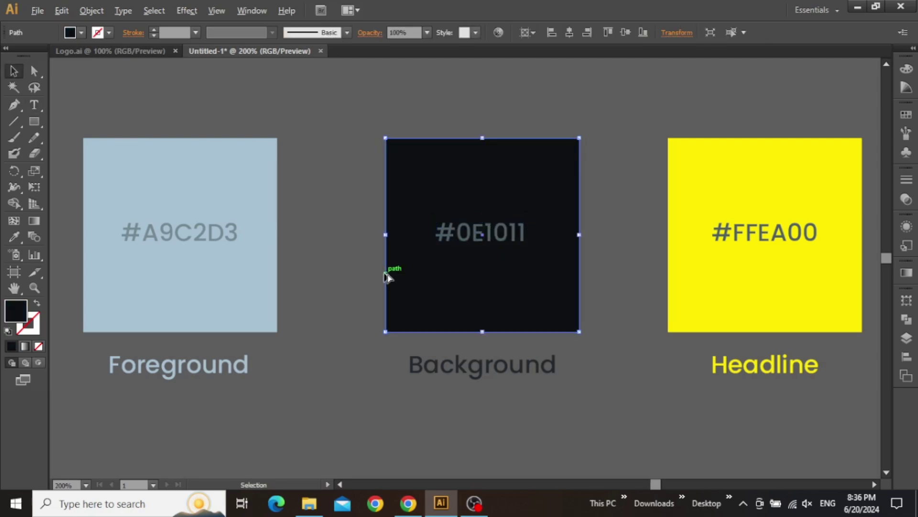
Step: Fill the artboard-sized rectangle with the copied color #0E1011 and deselect it
key(ctrl+minus)
key(ctrl+minus)
key(ctrl+minus)
key(ctrl+minus)
drag(282, 315, 785, 207)
drag(408, 283, 617, 242)
click(618, 242)
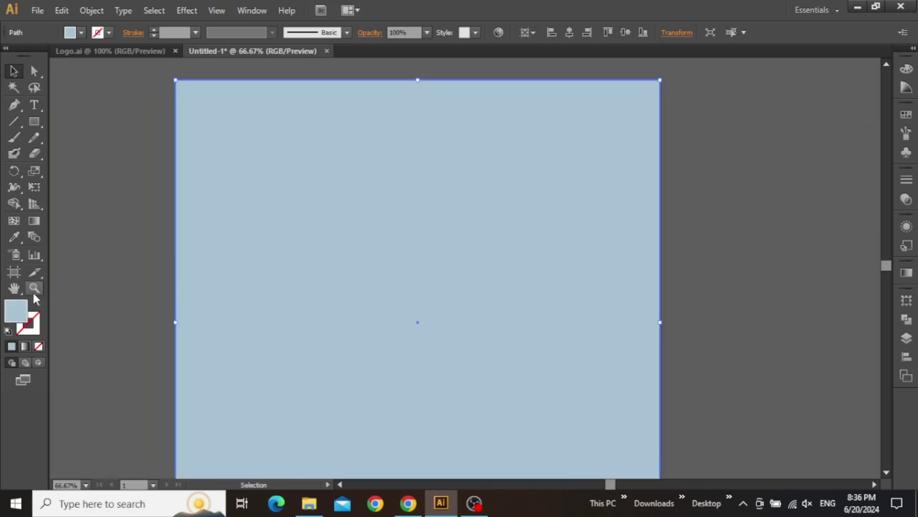
double_click(23, 313)
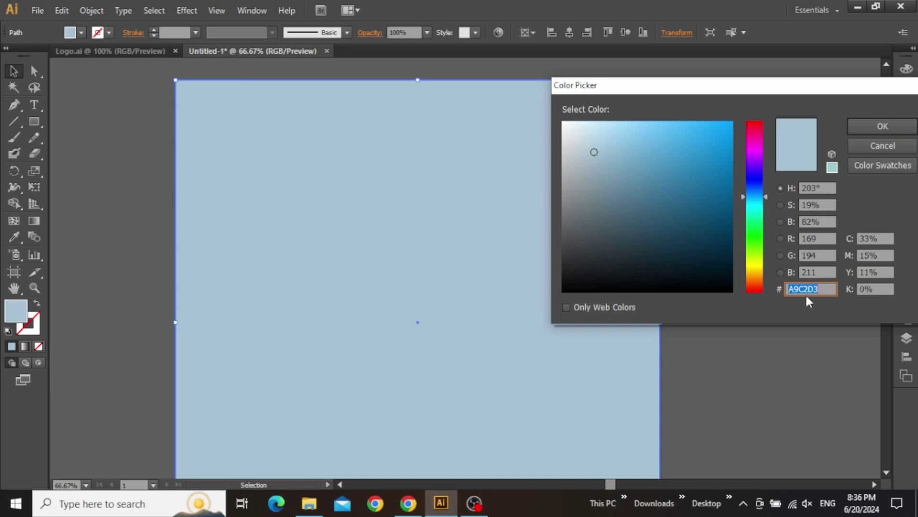
key(ctrl+v)
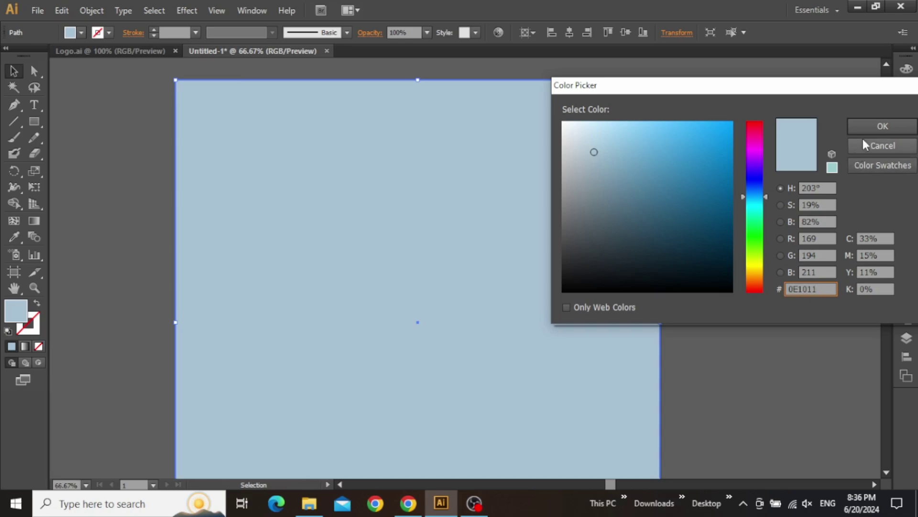
click(883, 126)
key(ctrl+minus)
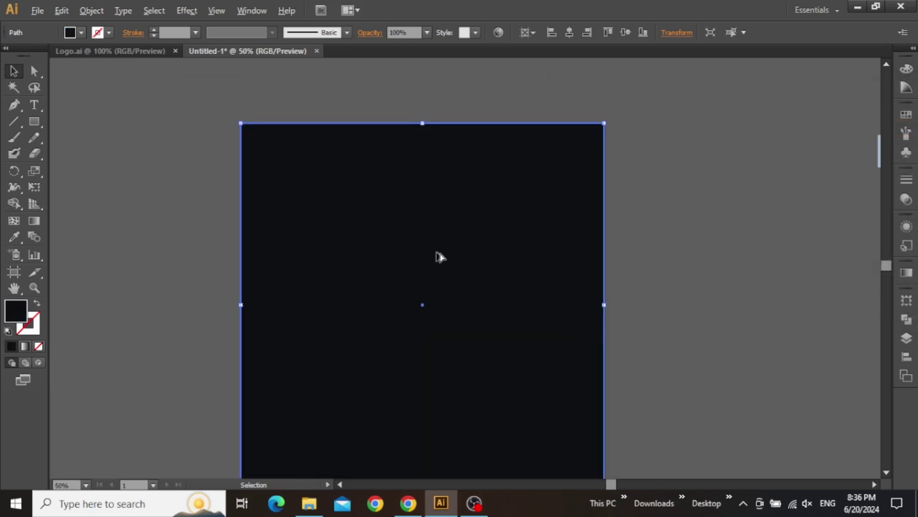
key(ctrl+0)
click(698, 285)
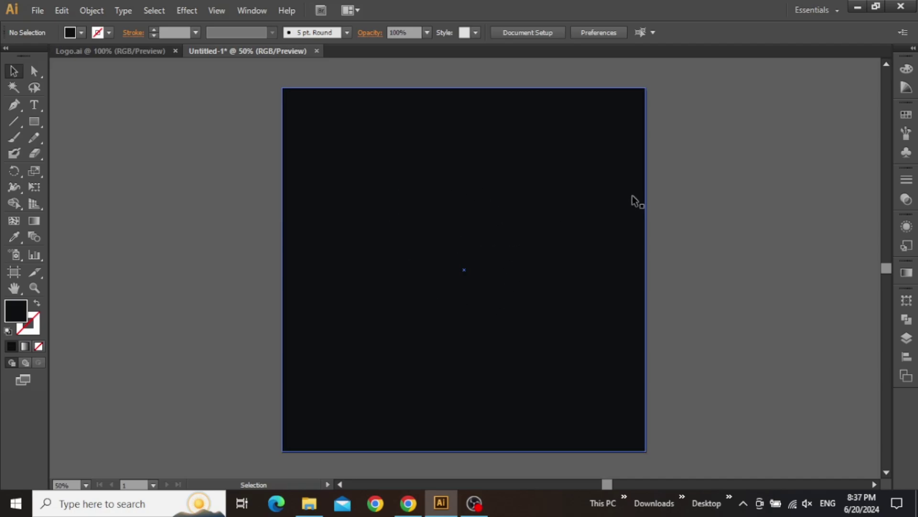
Step: Place the Model (Grayscale) image from the Project Files folder and scale it to cover the whole artboard
click(309, 503)
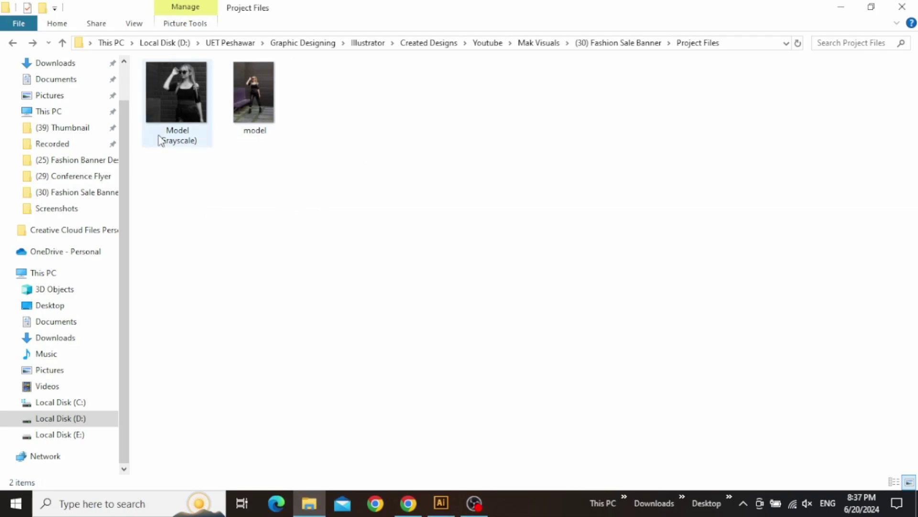
drag(161, 97, 425, 246)
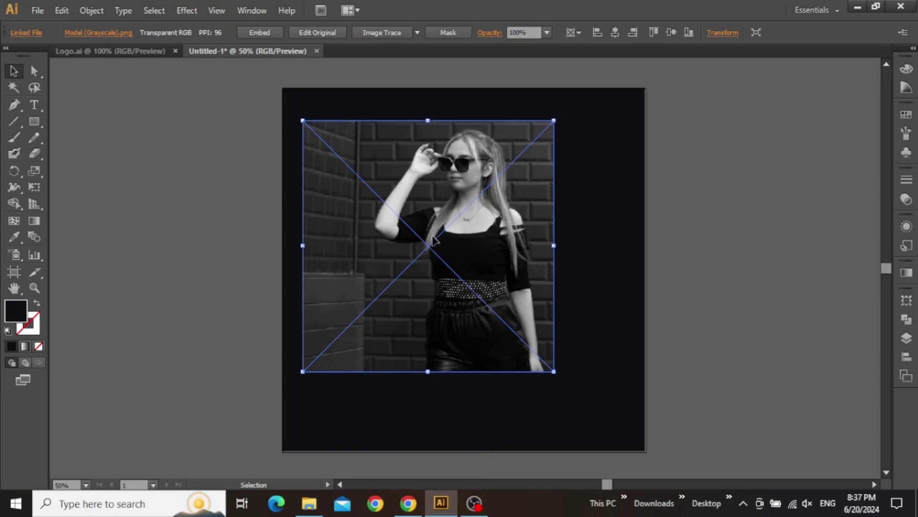
drag(369, 188, 348, 153)
drag(534, 339, 646, 450)
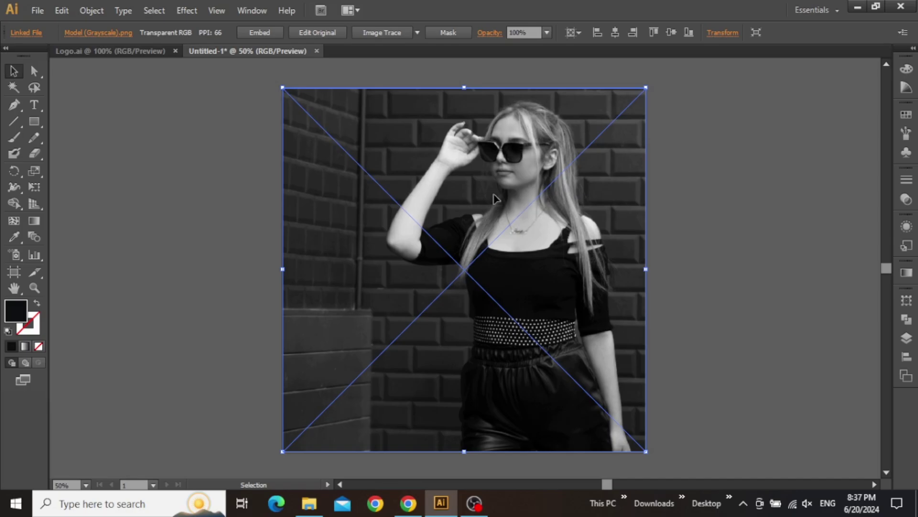
Step: Lower the model image's opacity to 35% and deselect it
click(546, 32)
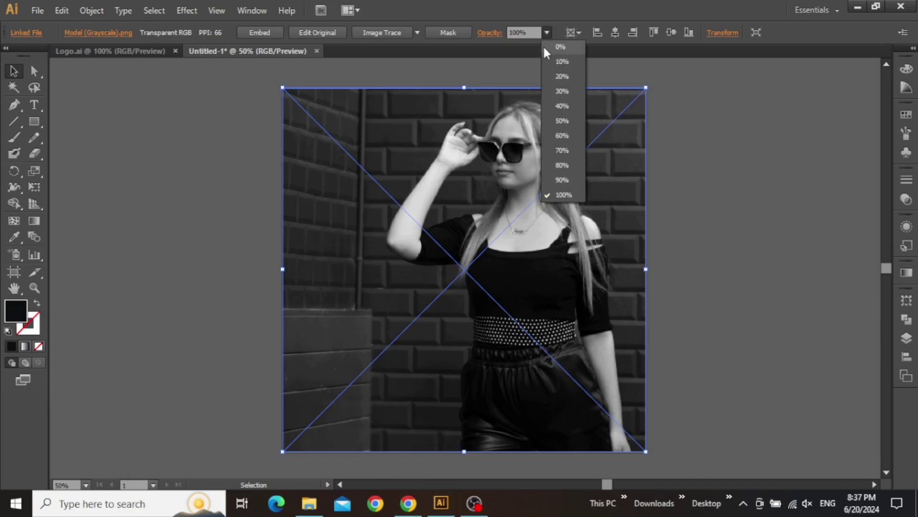
click(558, 107)
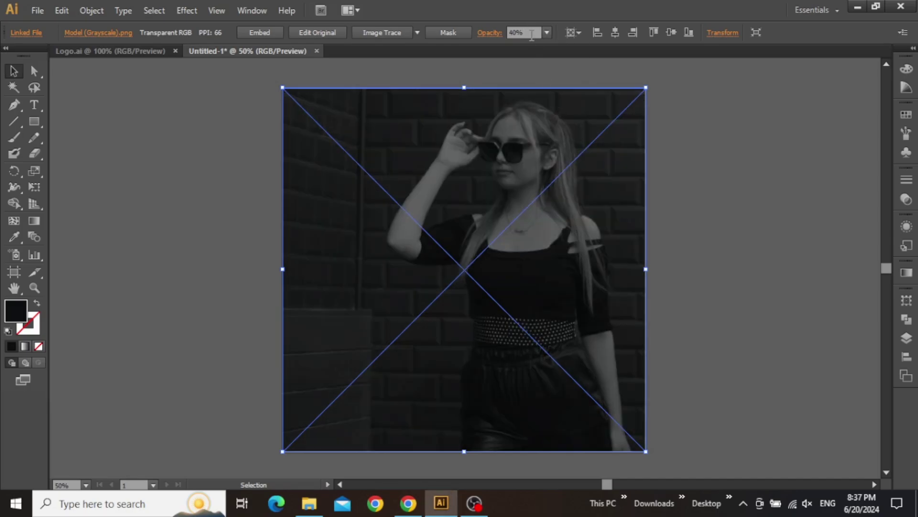
key(Down)
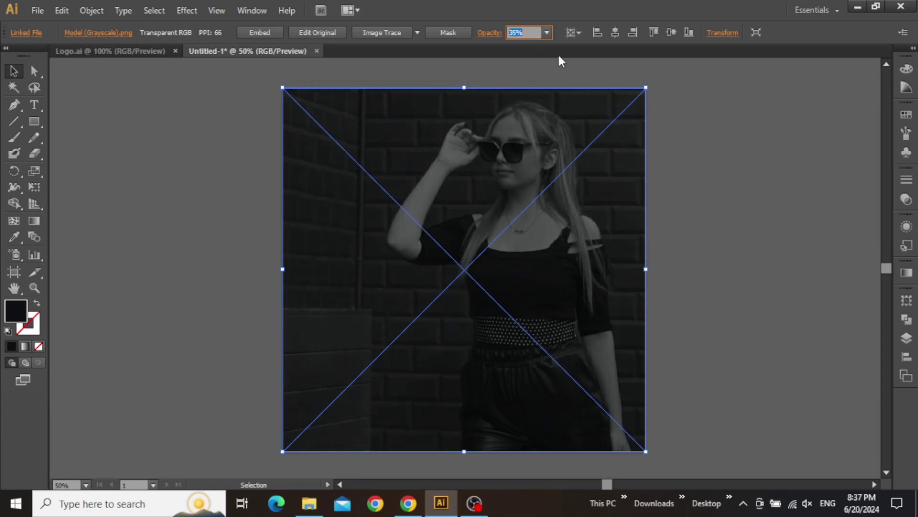
click(722, 142)
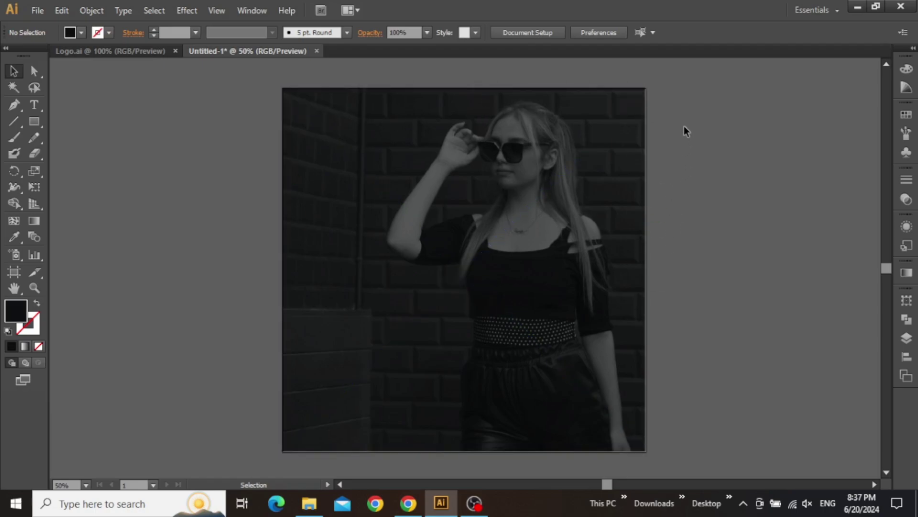
Step: Lock the model image together with the dark background rectangle
drag(669, 119, 577, 203)
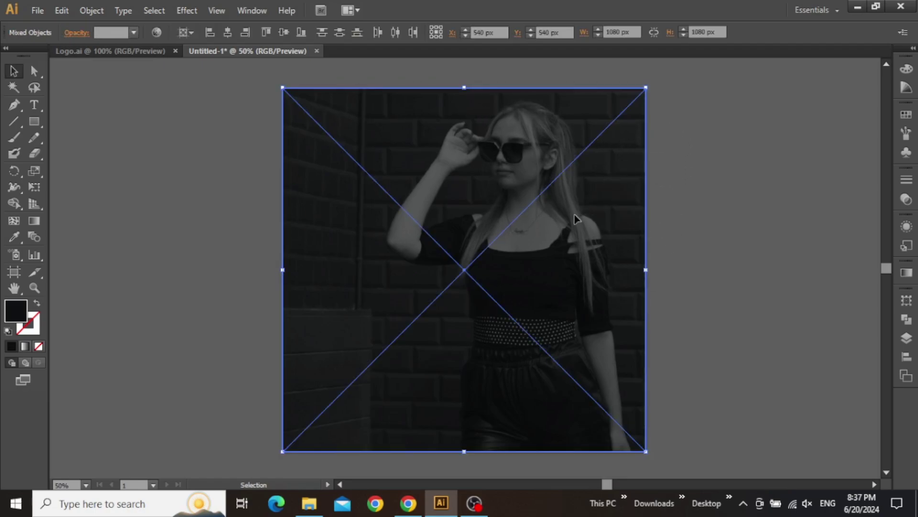
click(92, 12)
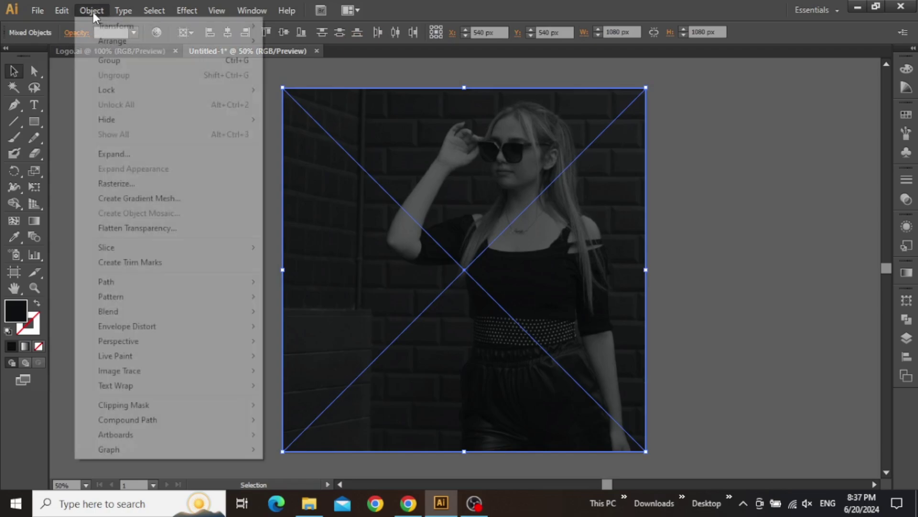
mouse_move(235, 91)
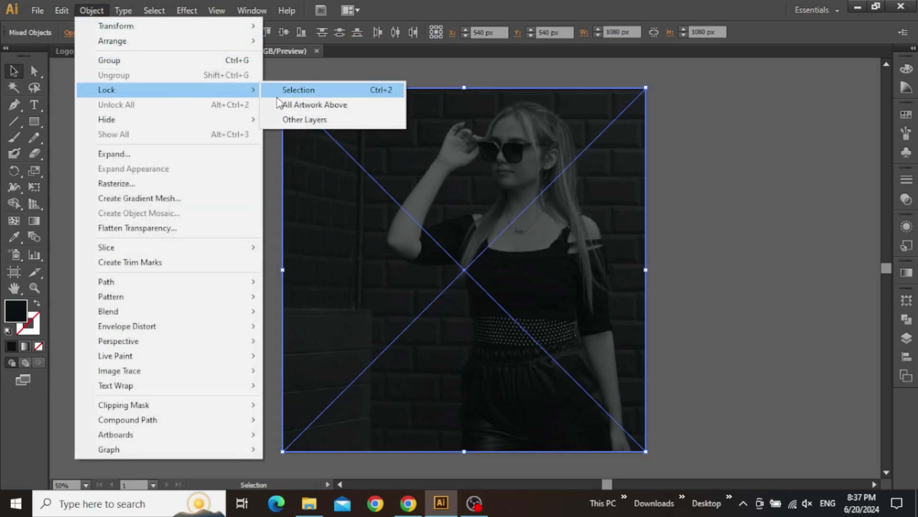
click(278, 93)
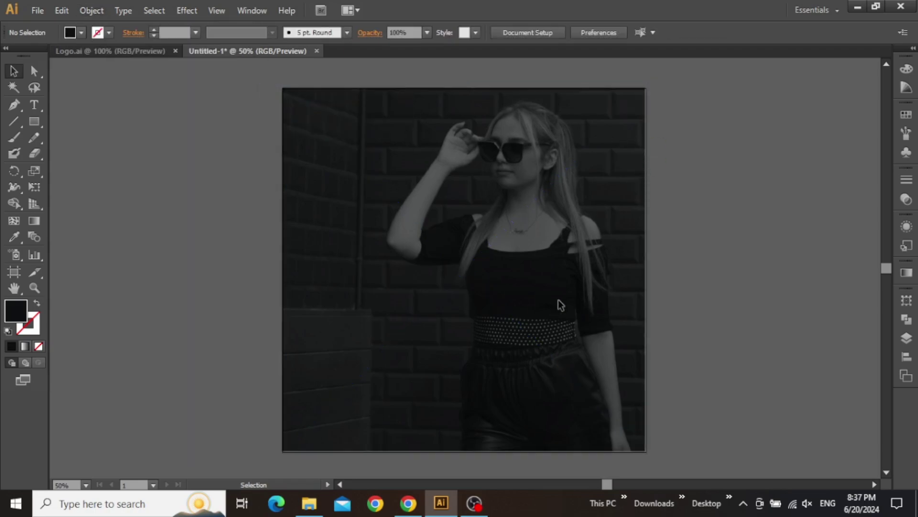
Step: Draw a small dark rectangle over the model's waist in the lower half of the artboard
scroll(484, 192, right, 1)
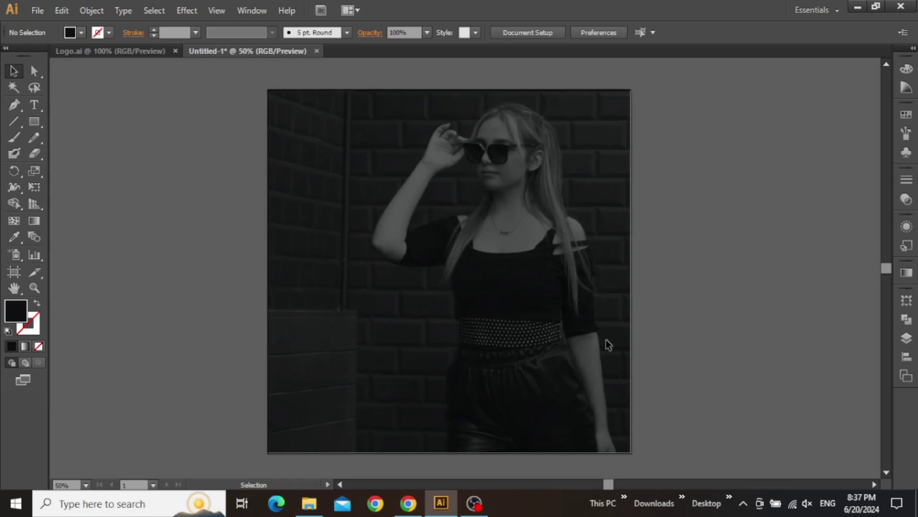
scroll(530, 341, up, 1)
drag(529, 340, 466, 245)
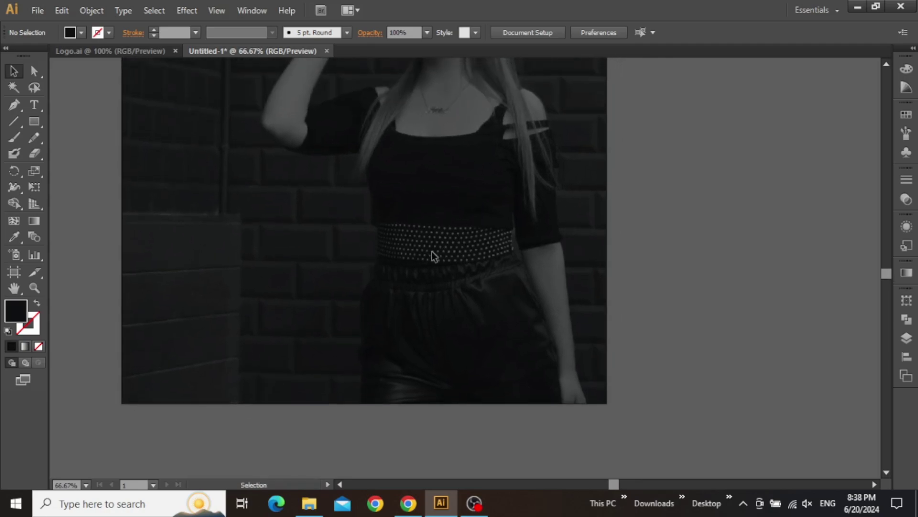
click(34, 121)
drag(359, 242, 480, 321)
key(v)
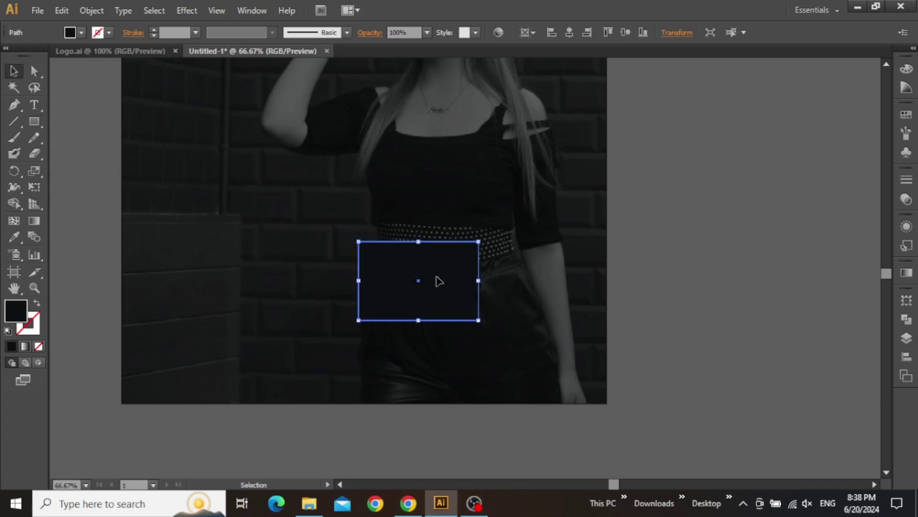
Step: Shift the small rectangle slightly over the model's hips and fill it with a reversed linear black-and-white gradient
drag(436, 280, 449, 292)
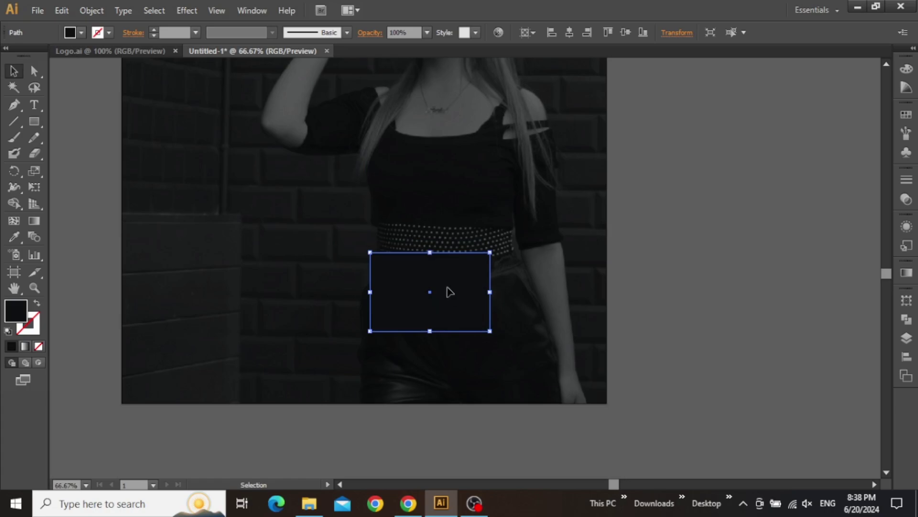
click(907, 274)
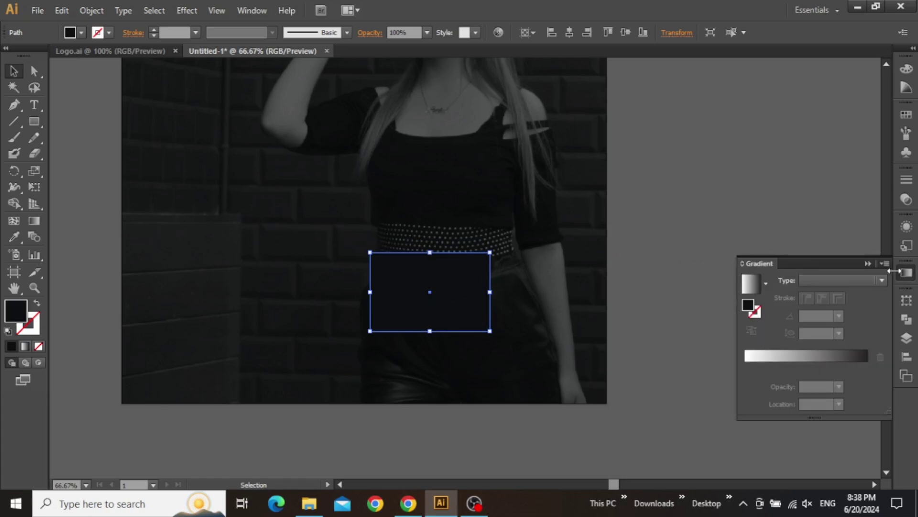
click(248, 14)
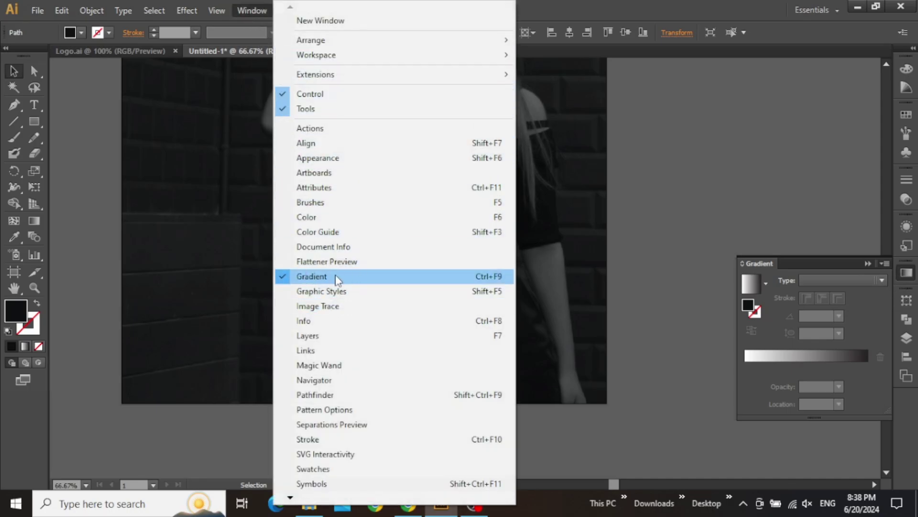
click(670, 225)
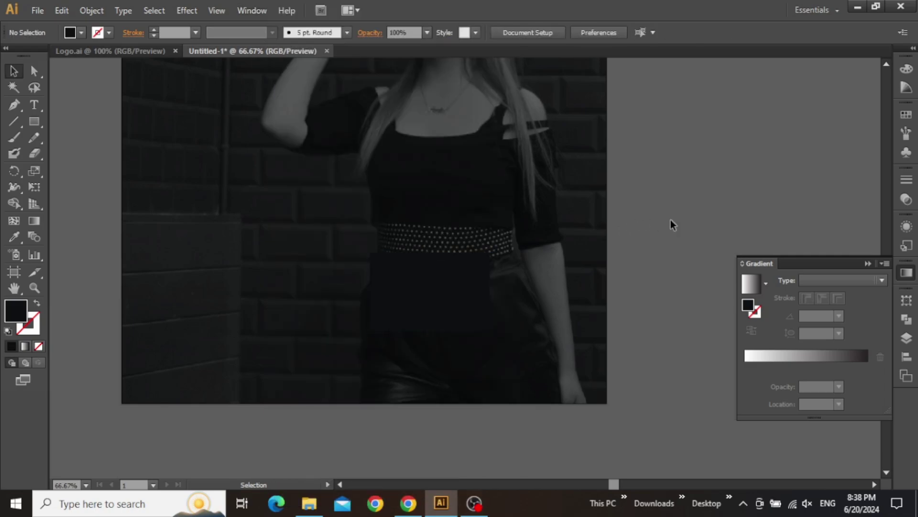
click(409, 284)
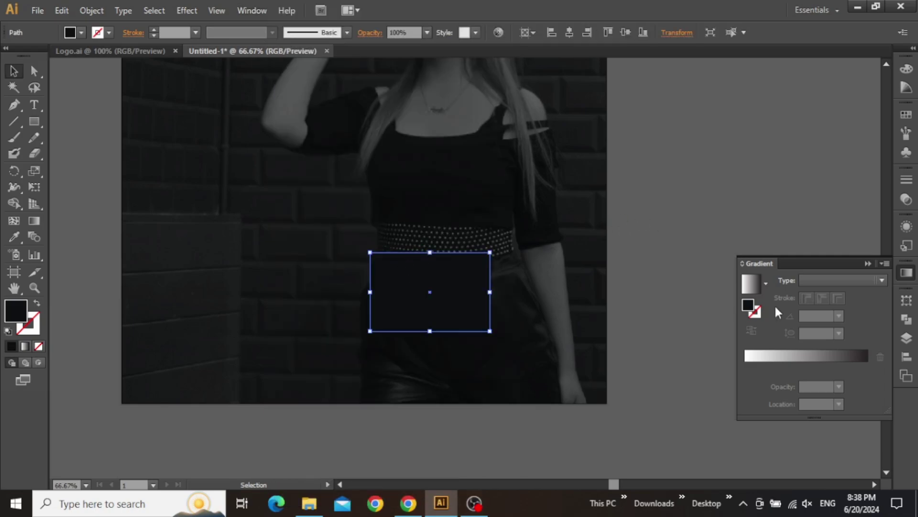
click(753, 289)
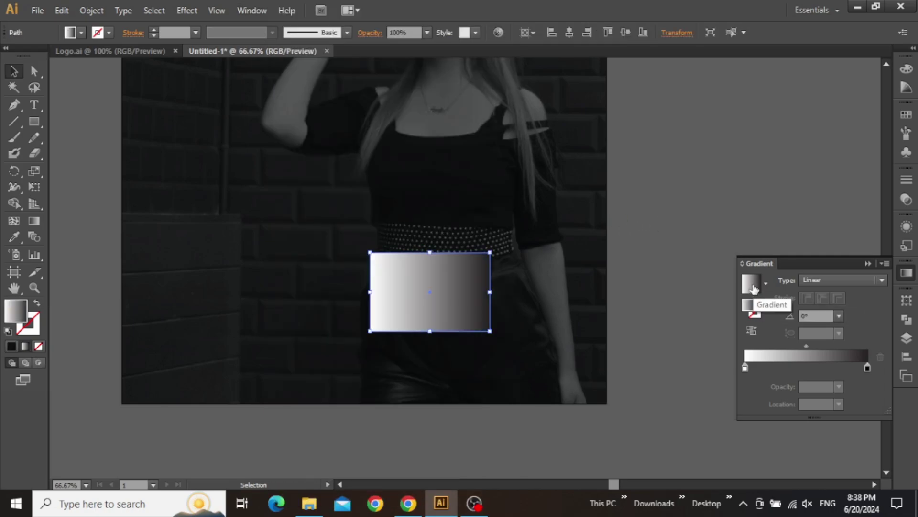
click(755, 329)
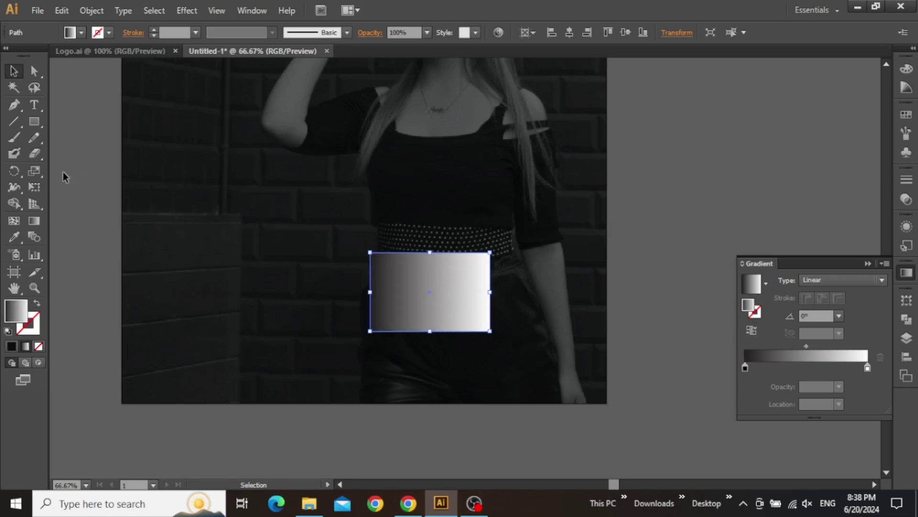
Step: Angle the rectangle's gradient diagonally at about 51° with the Gradient tool, running from the lower-left corner to the upper-right
click(35, 221)
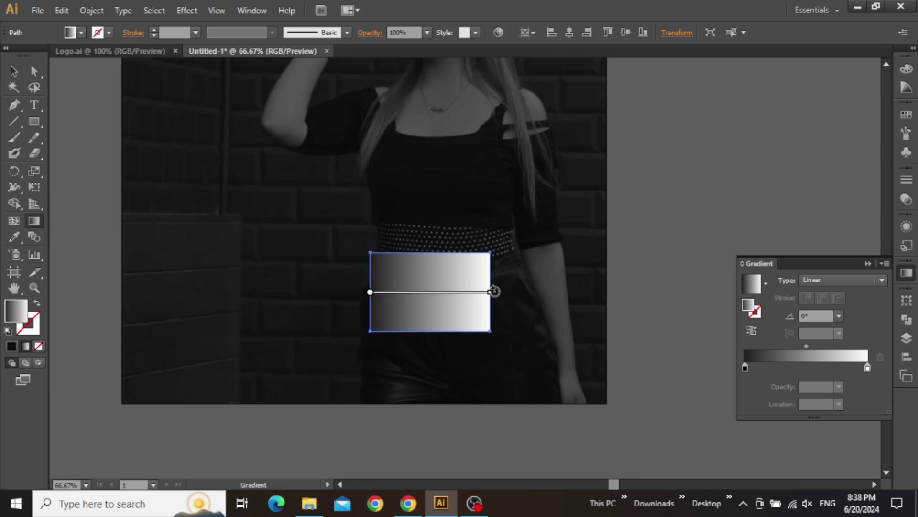
mouse_move(492, 290)
mouse_down()
mouse_move(476, 229)
mouse_move(447, 194)
mouse_up()
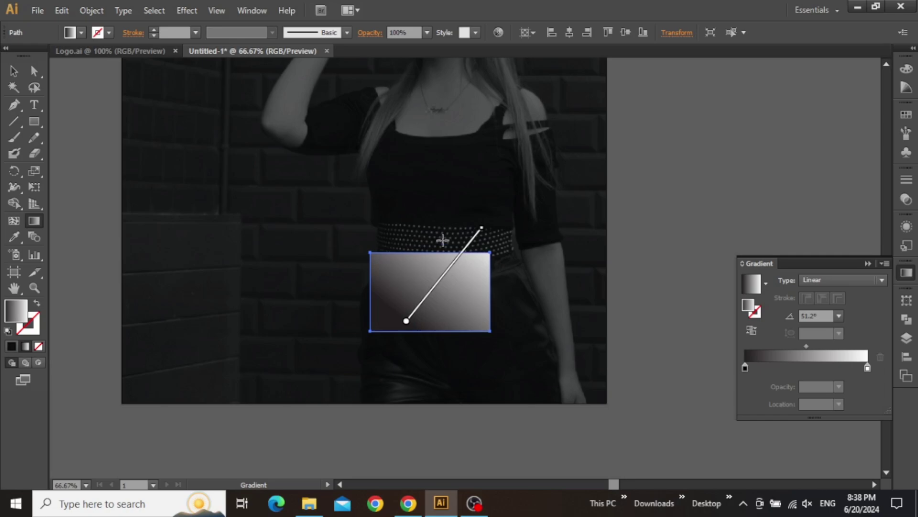
mouse_move(452, 260)
mouse_down()
mouse_move(428, 280)
mouse_move(434, 289)
mouse_up()
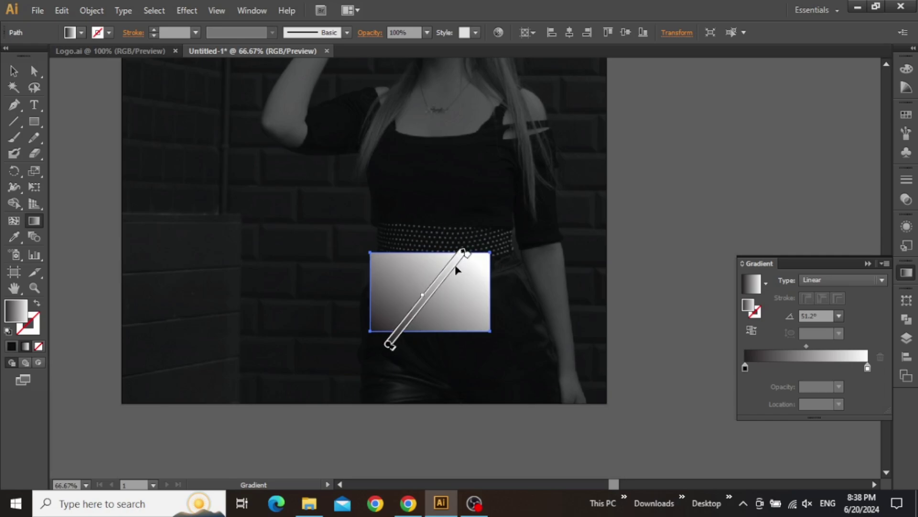
drag(463, 253, 480, 227)
key(v)
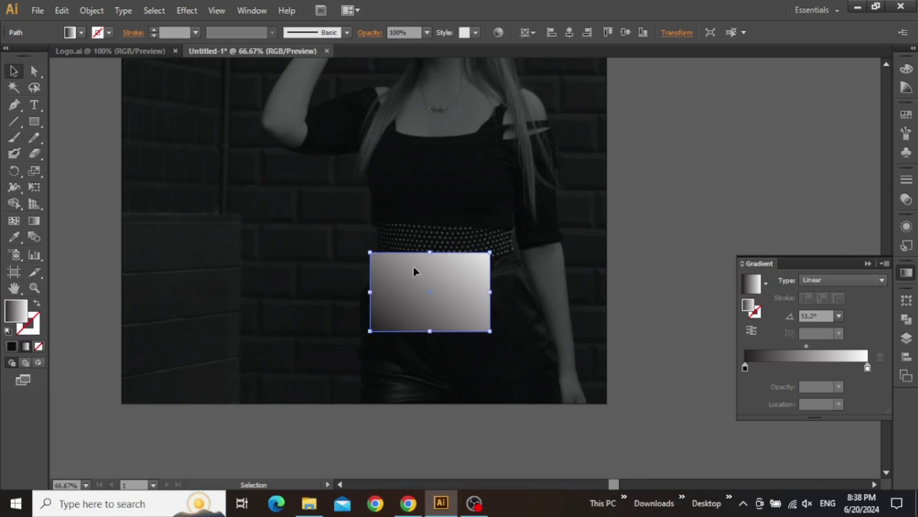
Step: Copy the hex code A9C2D3, without the # sign, from the Foreground colour swatch beside the artboard
drag(668, 201, 246, 389)
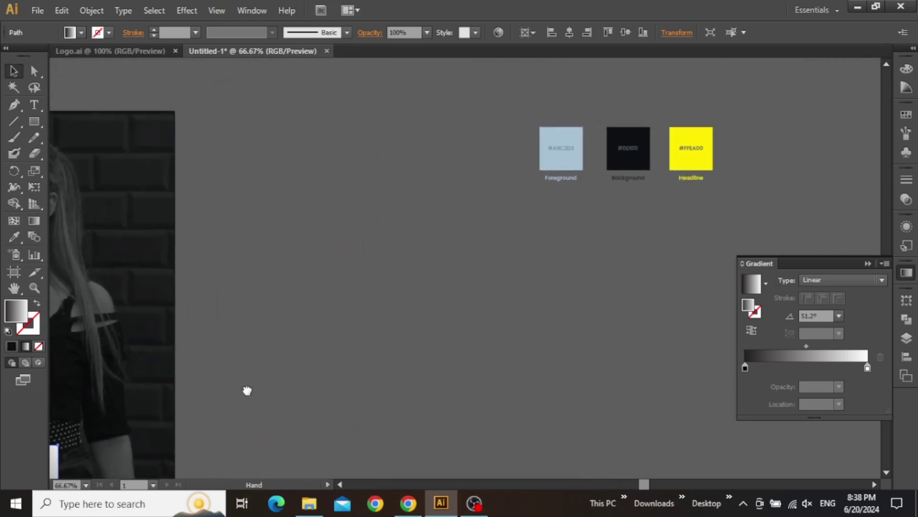
scroll(514, 155, up, 4)
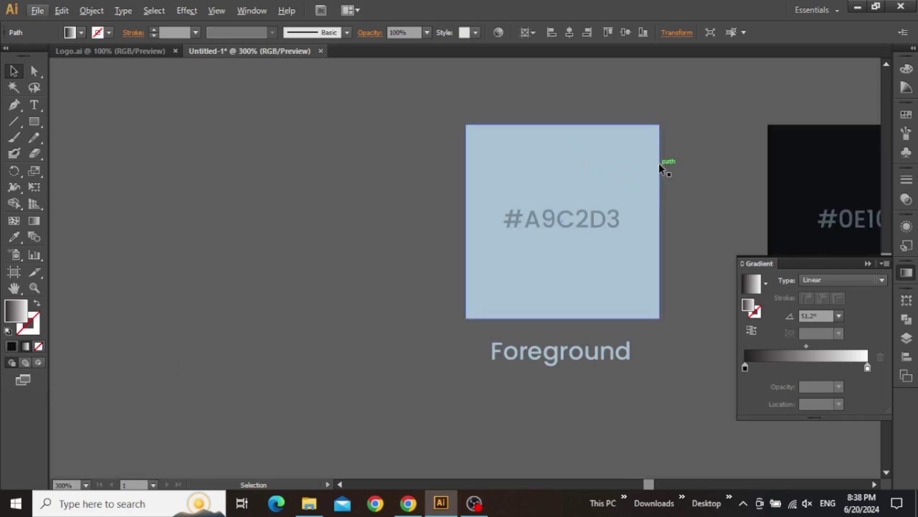
drag(531, 233, 468, 242)
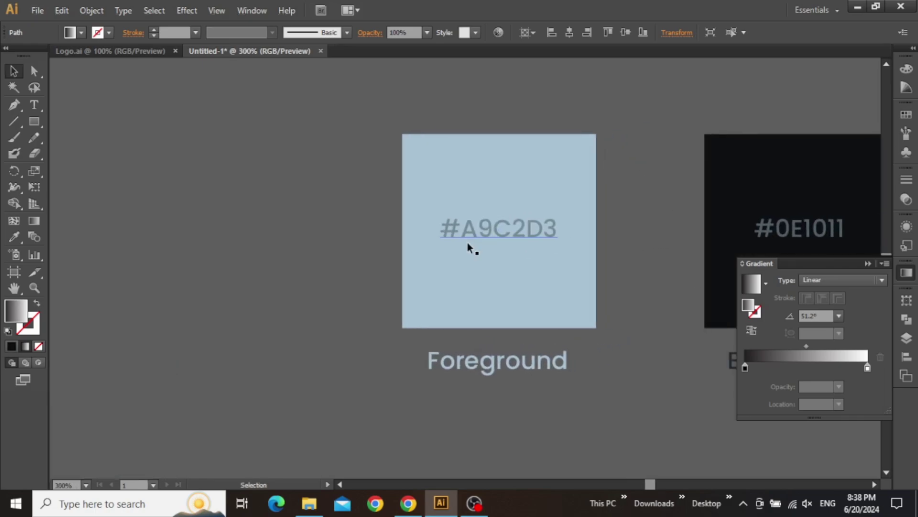
click(554, 254)
double_click(492, 229)
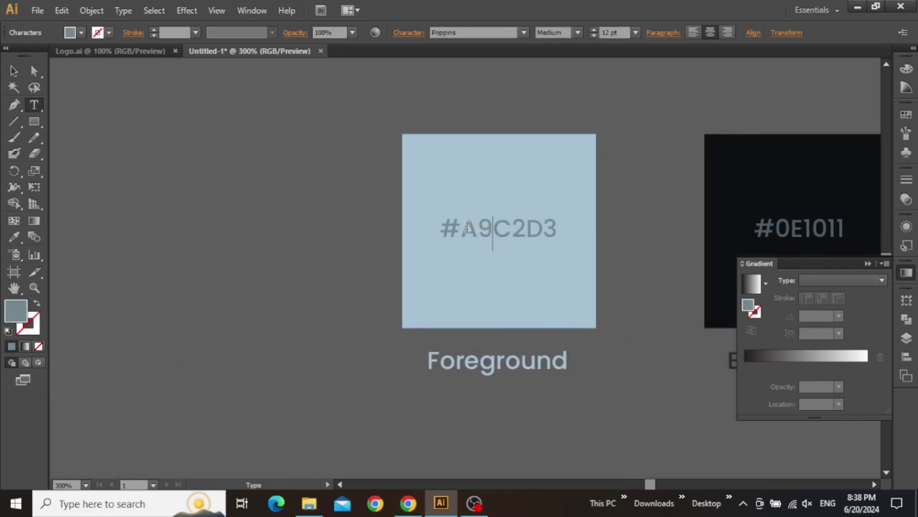
drag(467, 227, 559, 239)
key(ctrl+c)
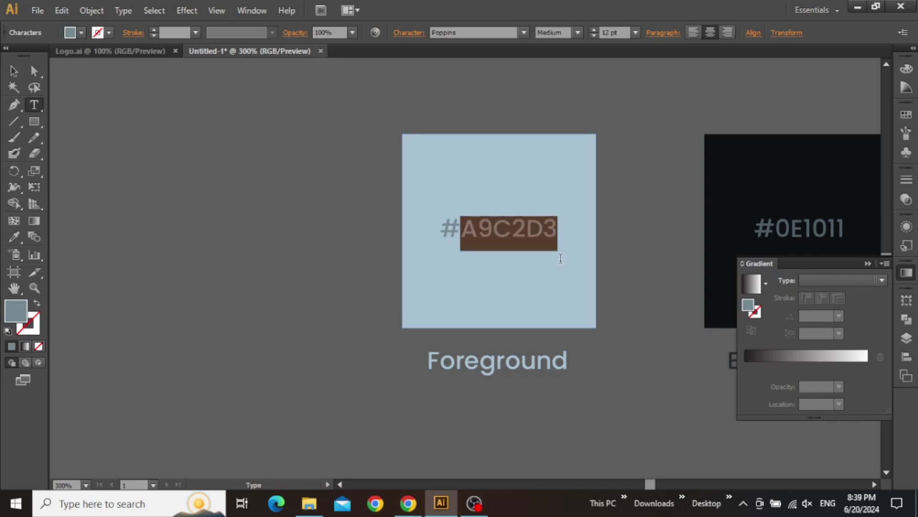
key(Escape)
click(431, 316)
Step: Switch the starting stop of the rectangle's gradient to RGB and set its colour to A9C2D3
scroll(378, 336, down, 4)
drag(343, 369, 672, 221)
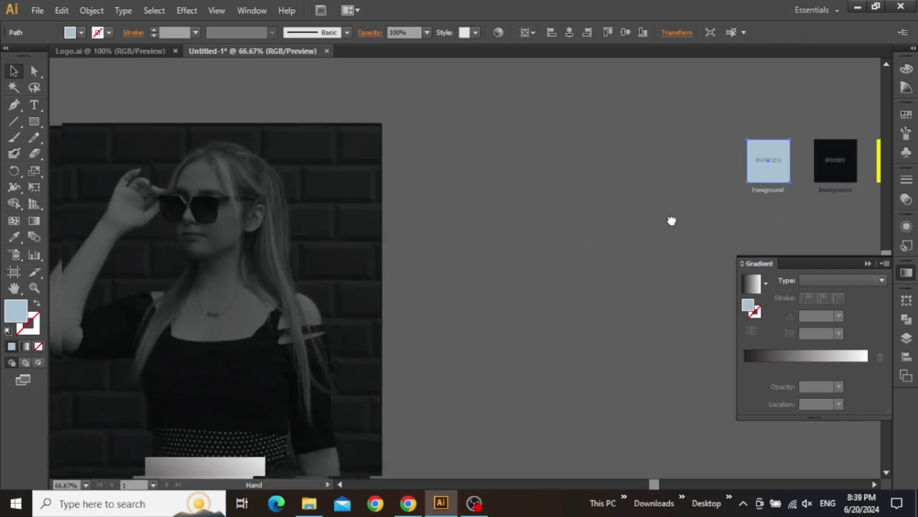
drag(316, 390, 544, 189)
click(468, 282)
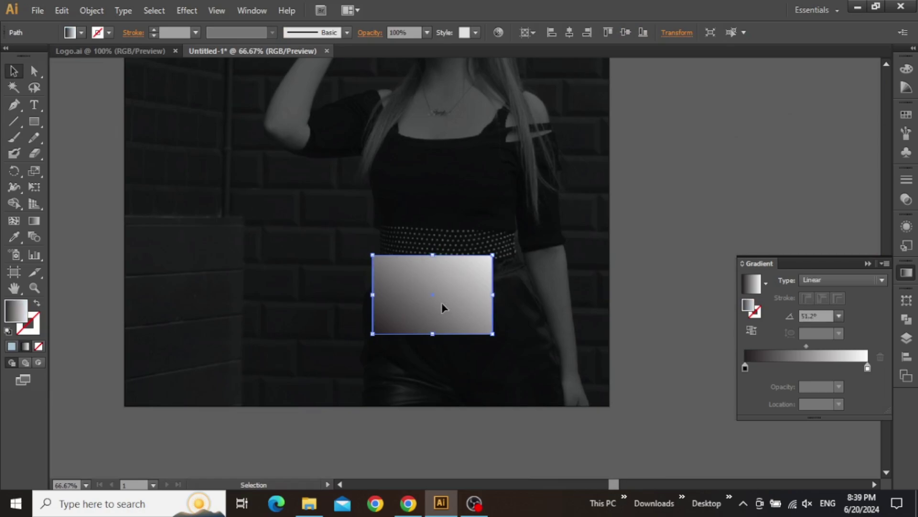
double_click(744, 368)
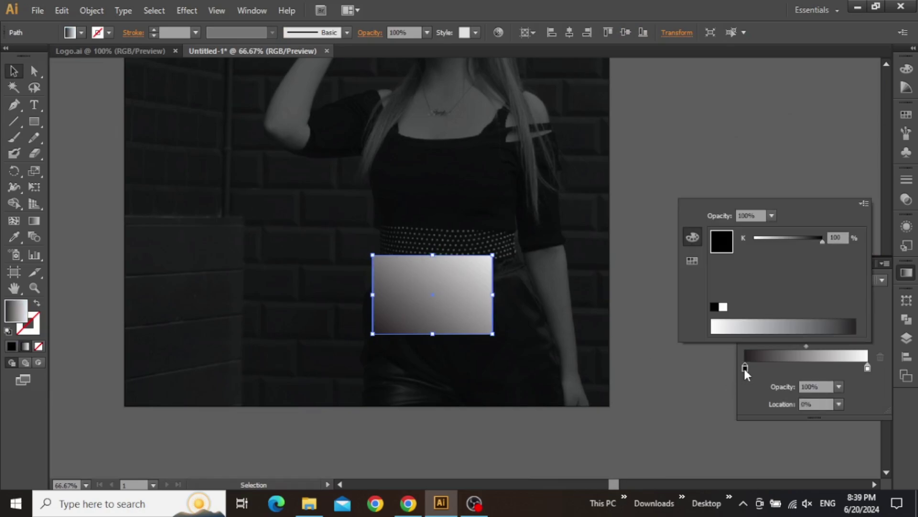
click(858, 203)
click(788, 224)
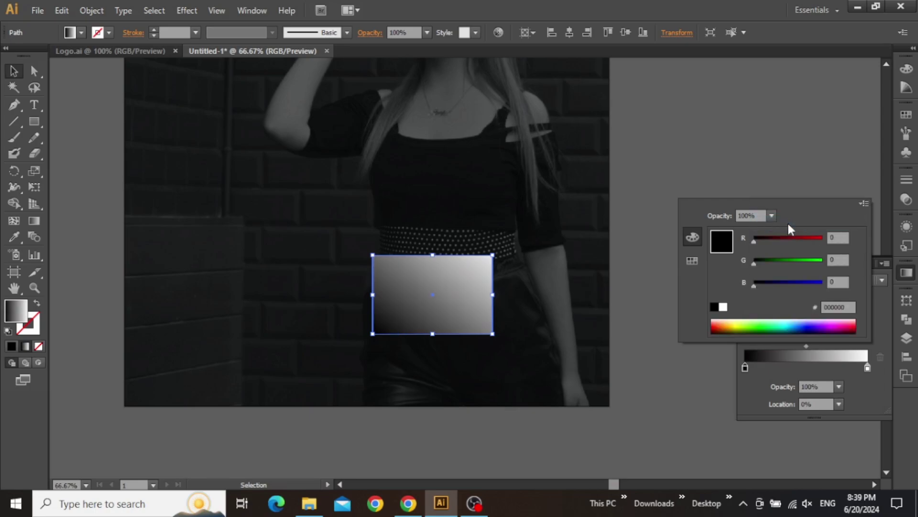
click(845, 307)
key(ctrl+v)
key(Return)
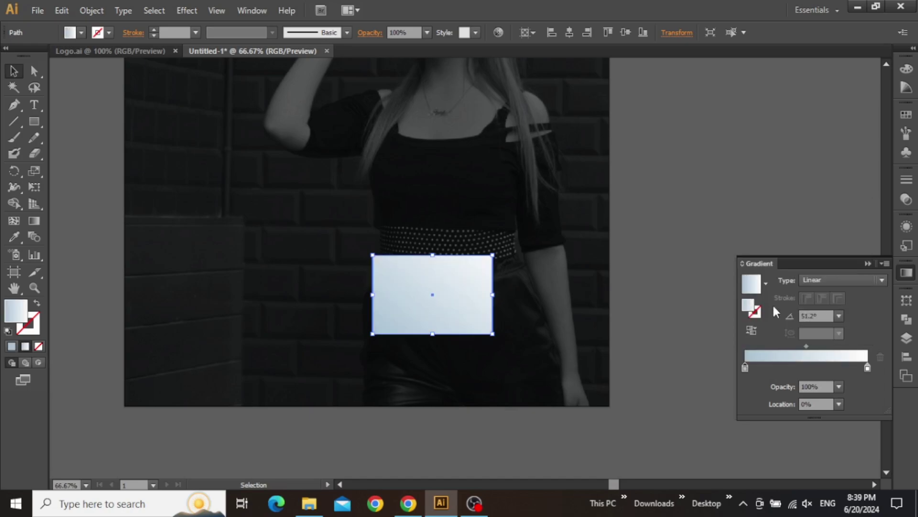
Step: Switch the end stop of the rectangle's gradient to RGB and set its colour to A9C2D3
double_click(867, 368)
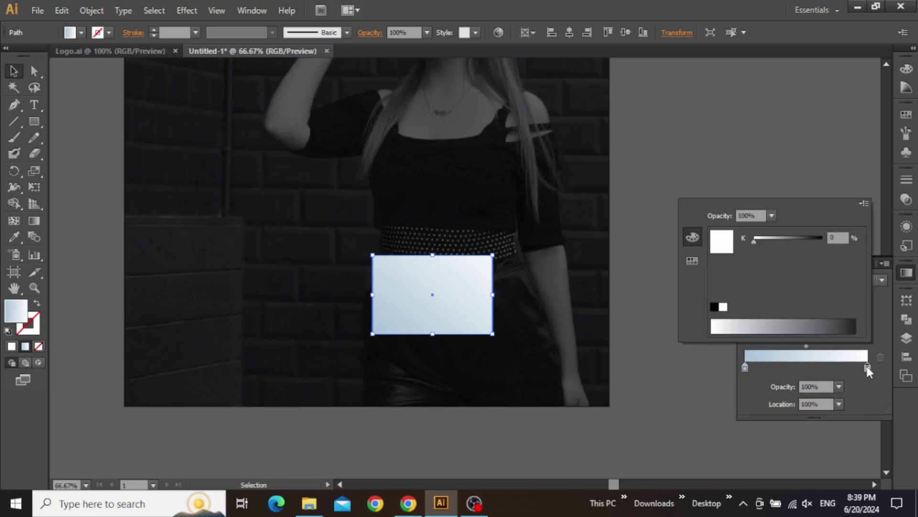
click(864, 204)
click(794, 223)
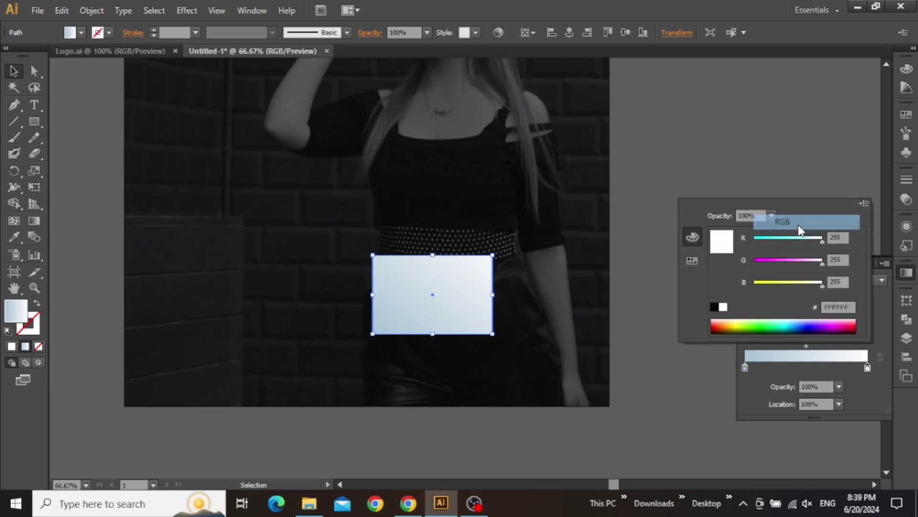
click(838, 307)
text(A9CDD3)
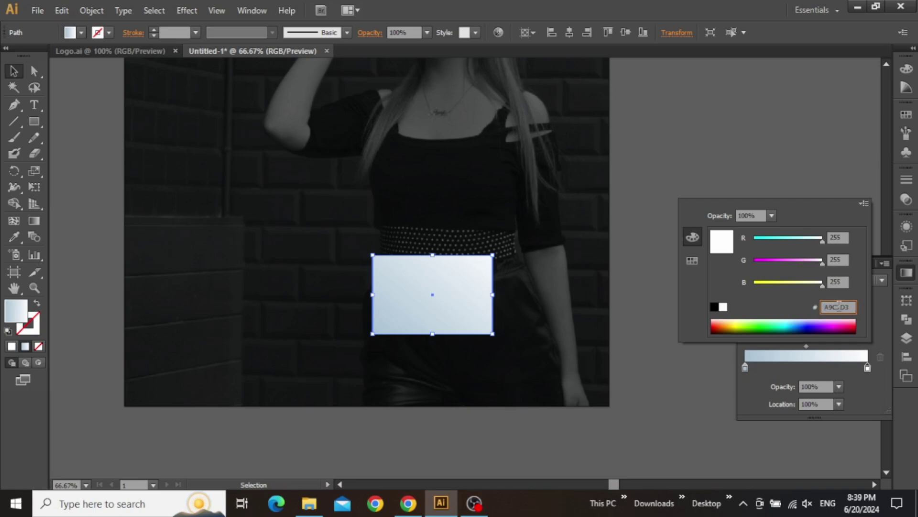
key(Return)
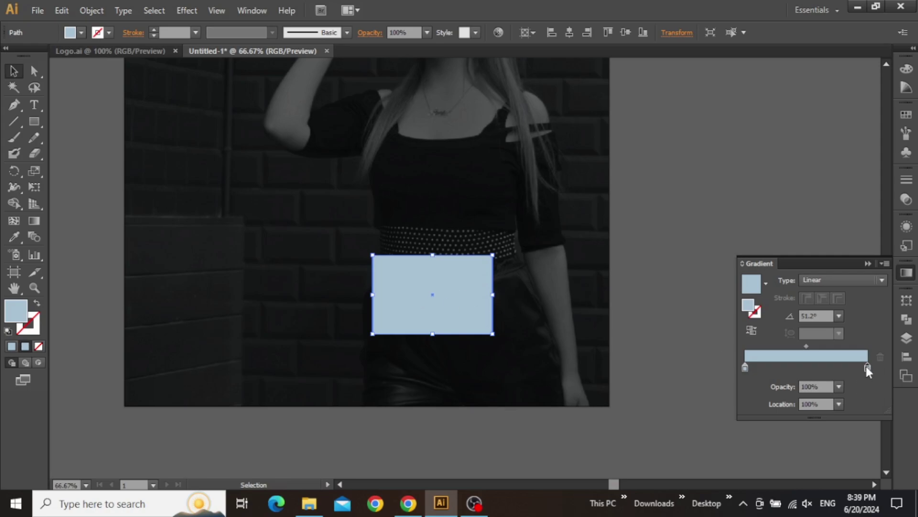
Step: Set the gradient's end stop to 0% opacity and its starting stop to 50%, and deselect the rectangle
click(839, 386)
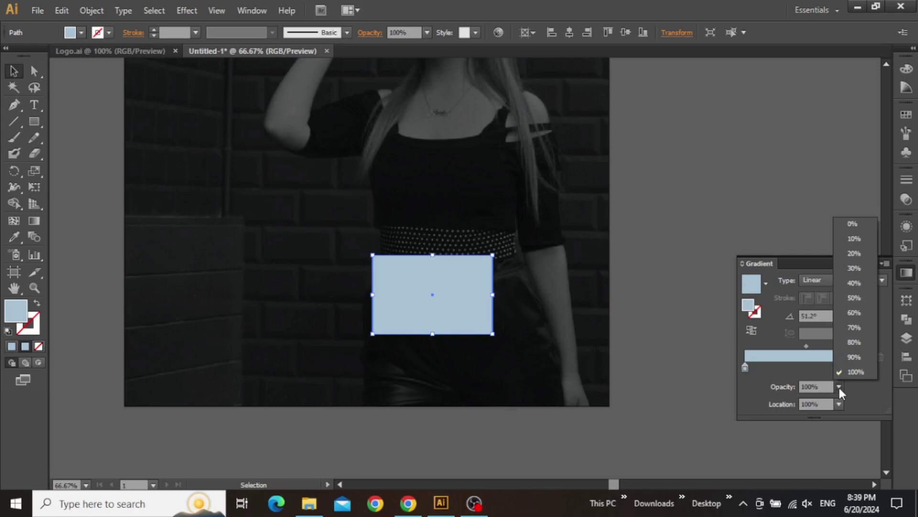
click(853, 223)
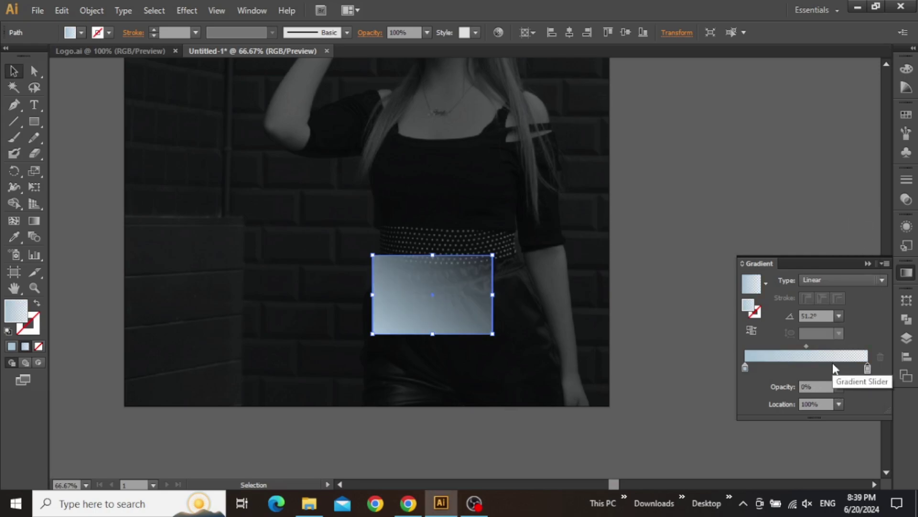
click(745, 368)
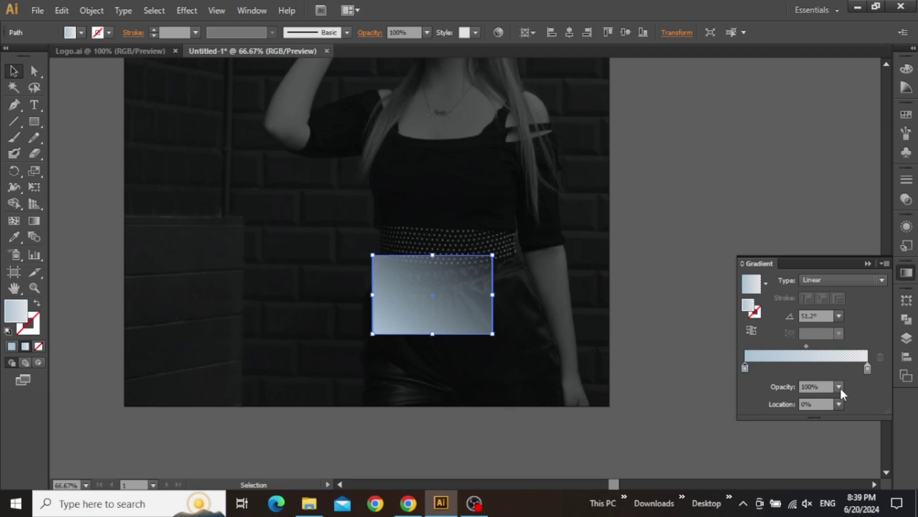
click(839, 387)
click(857, 298)
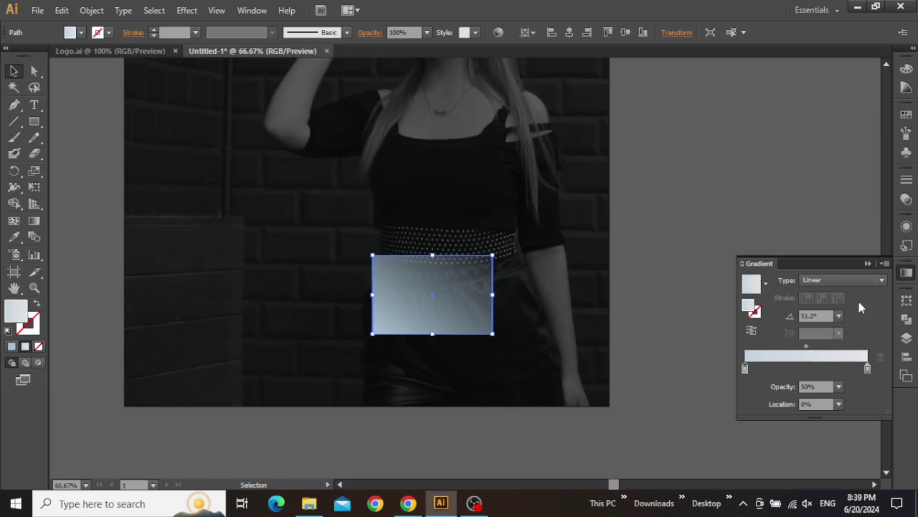
click(541, 243)
Step: Move the gradient rectangle slightly and widen it to the artboard's right edge
scroll(546, 244, up, 1)
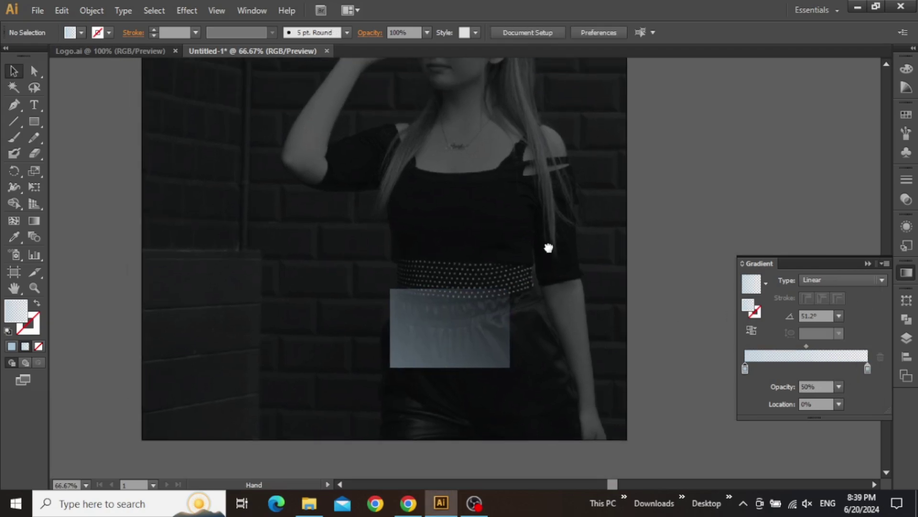
click(494, 310)
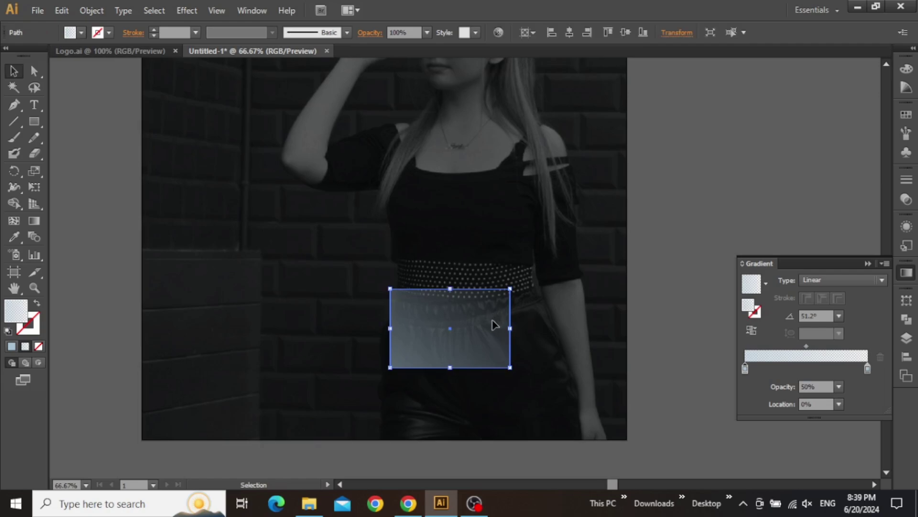
drag(495, 323, 627, 340)
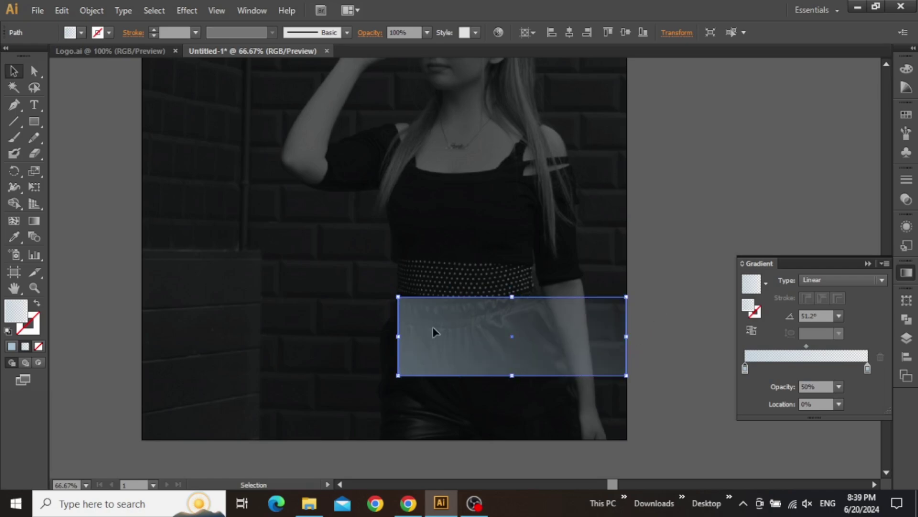
Step: Shorten the widened rectangle's diagonal gradient and reposition it around the shape's middle with the Gradient tool
click(34, 221)
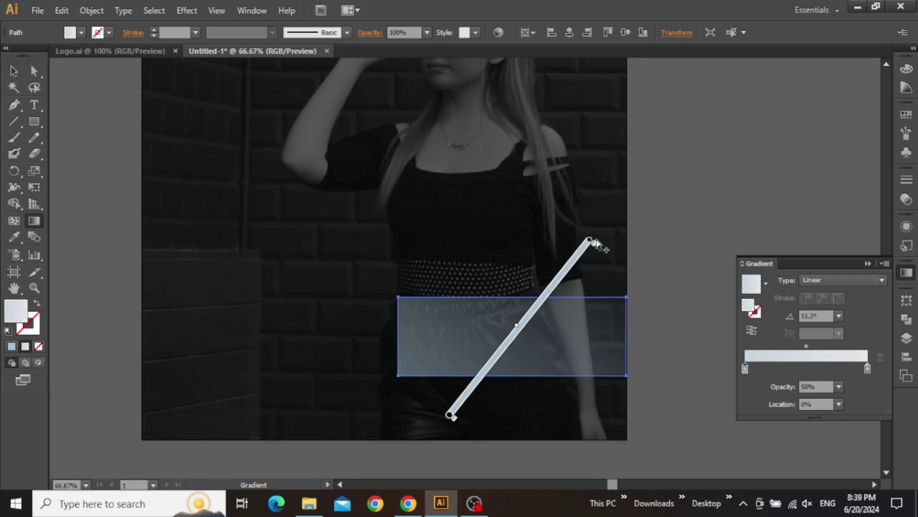
drag(590, 241, 556, 282)
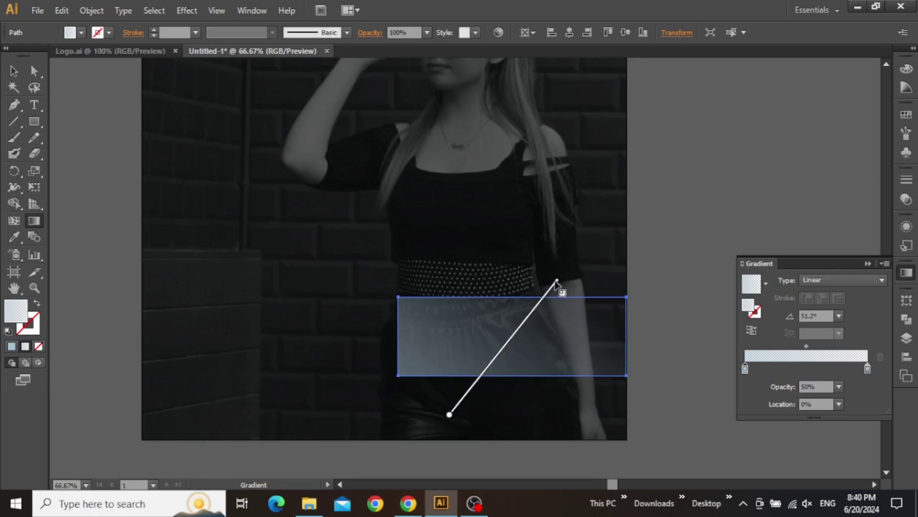
drag(464, 397, 475, 380)
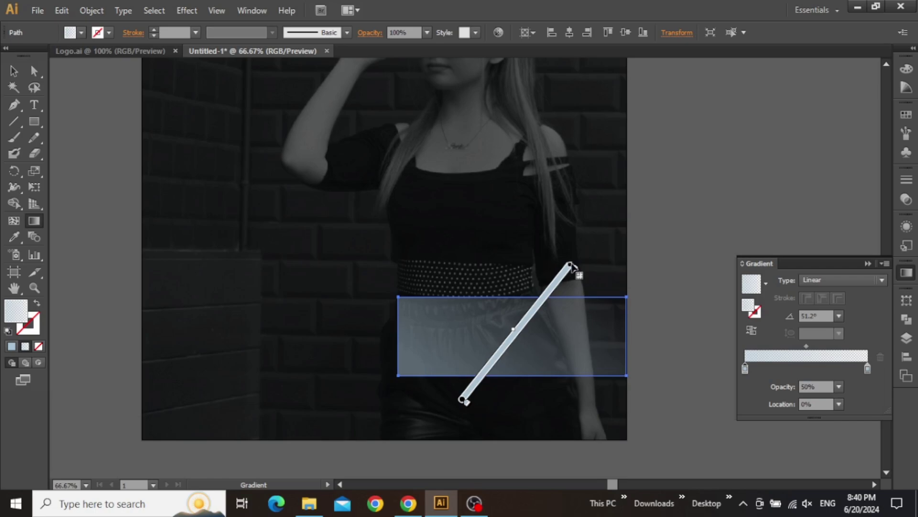
Step: Shorten the rectangle's diagonal gradient further by bringing its upper end down to the shape's top edge, and deselect the rectangle
drag(569, 266, 533, 293)
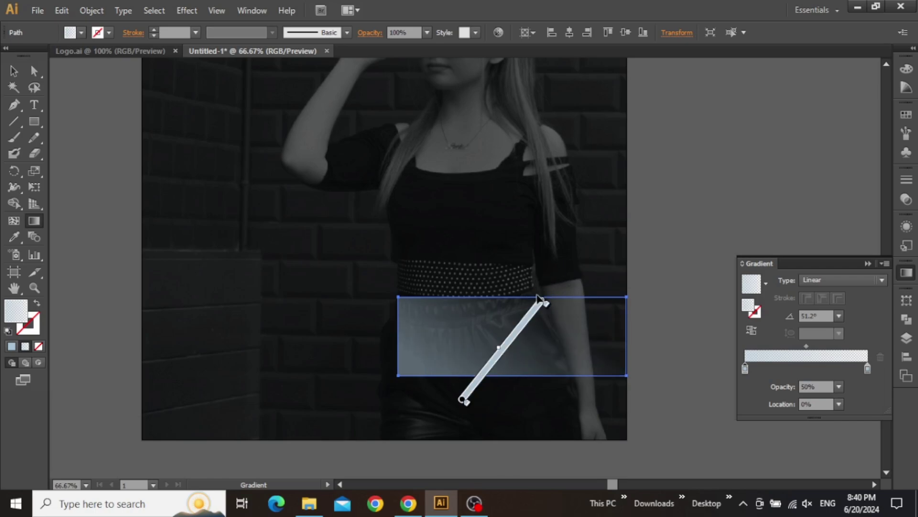
key(v)
click(690, 233)
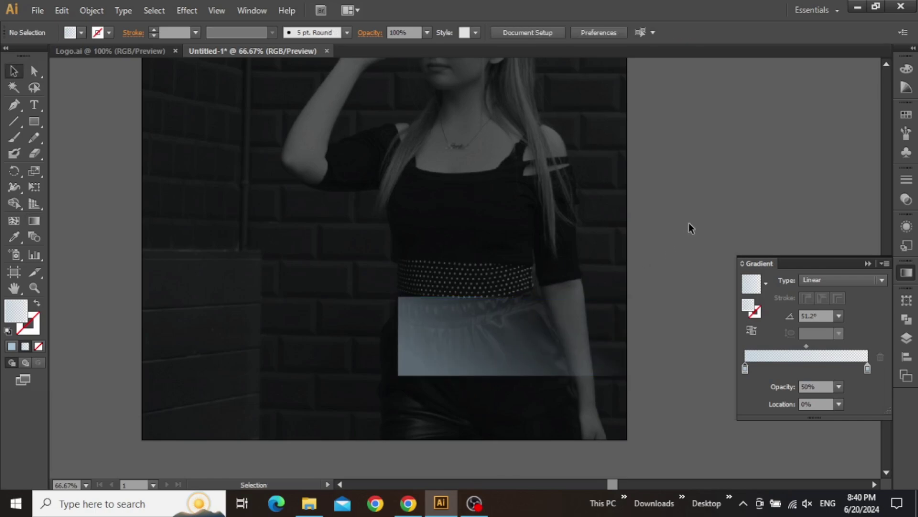
Step: Duplicate the gradient rectangle sideways to the right and narrow the copy so it ends at the artboard's right edge
click(503, 345)
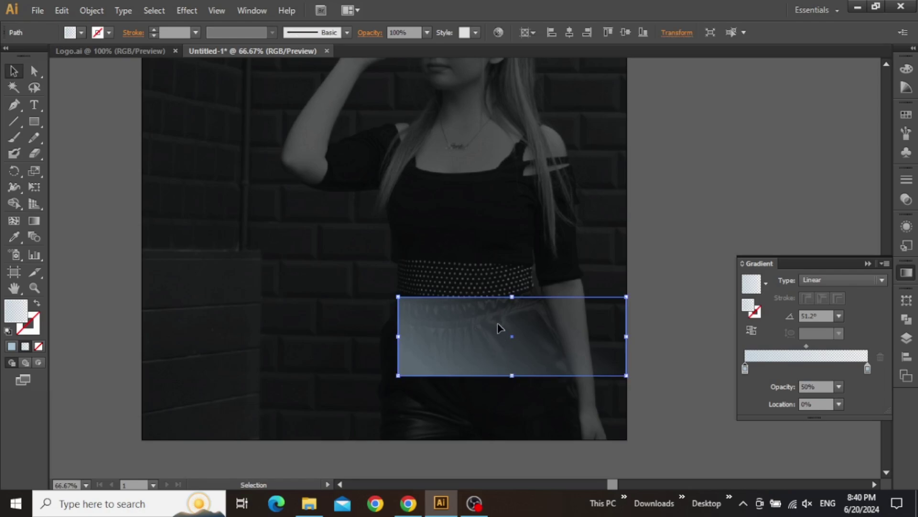
key(alt)
drag(470, 330, 573, 336)
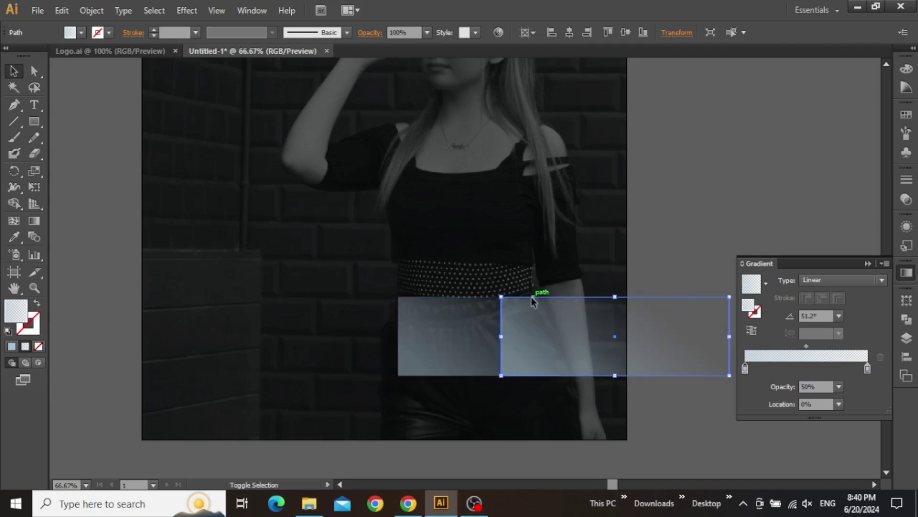
drag(531, 296, 435, 282)
drag(474, 323, 490, 323)
drag(660, 329, 546, 335)
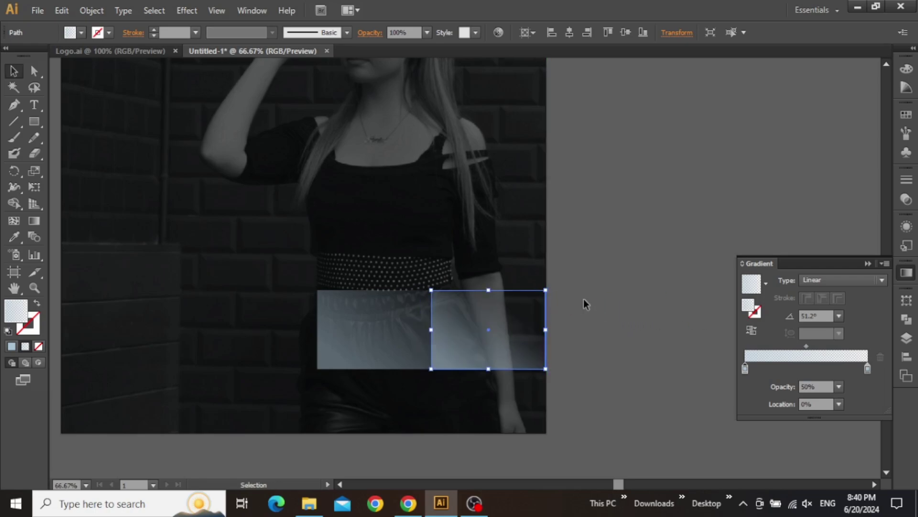
Step: Widen the duplicate gradient rectangle leftward so it overlaps more of the original panel, and deselect it
click(634, 301)
drag(603, 264, 625, 270)
click(468, 311)
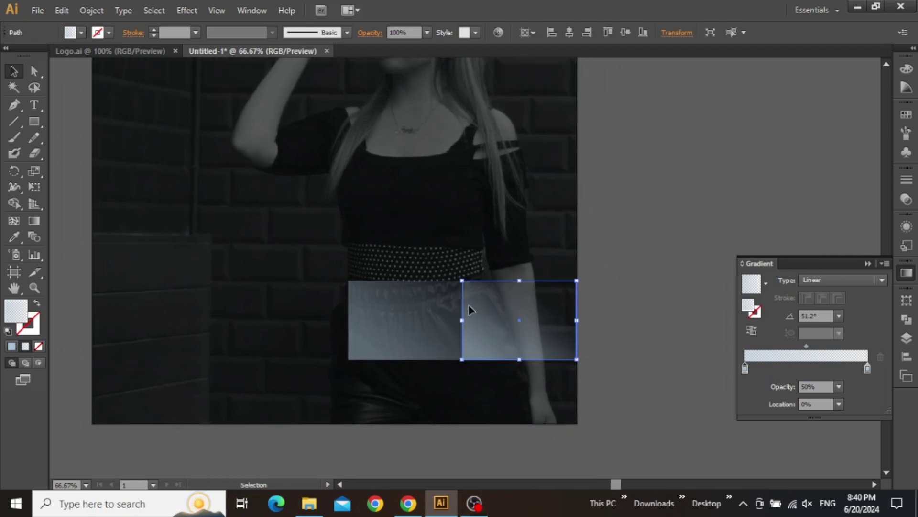
drag(462, 319, 430, 320)
click(634, 288)
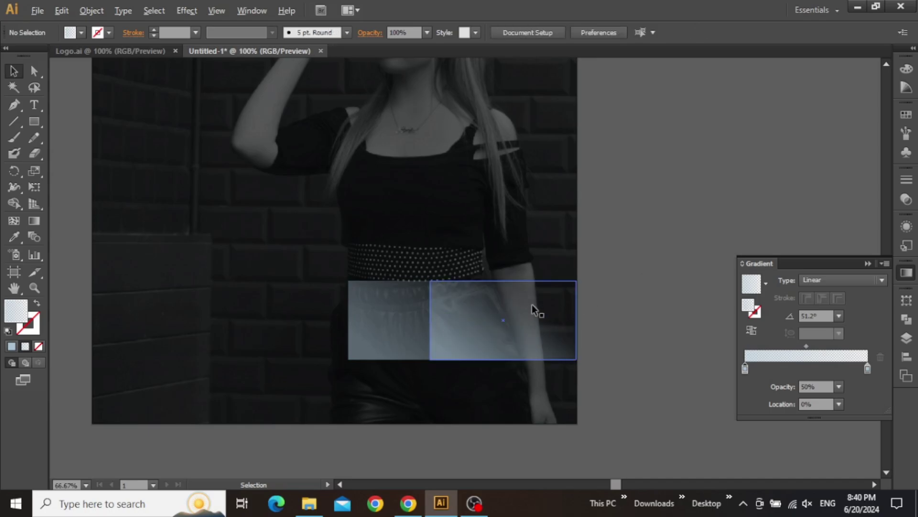
Step: Duplicate the overlapping panel down to the artboard's bottom edge and trim the copy's top to meet the panel above
scroll(532, 304, up, 2)
drag(502, 332, 453, 320)
click(458, 181)
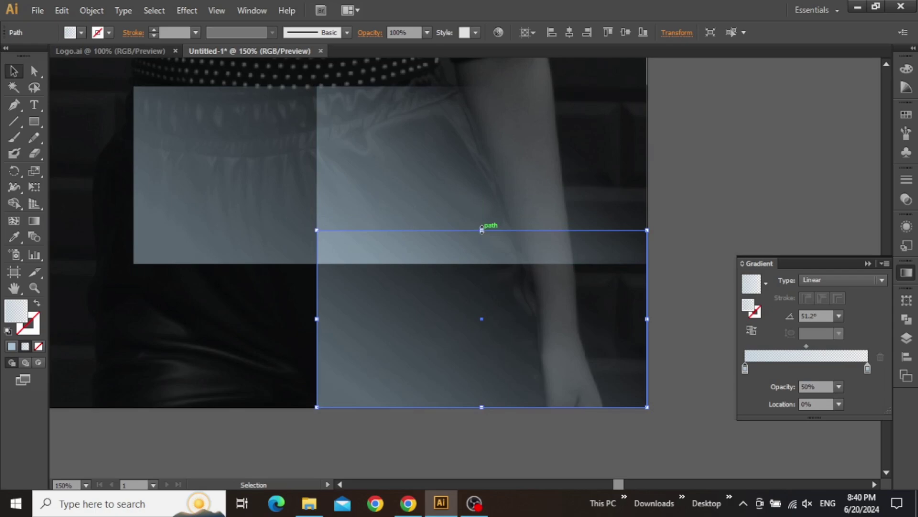
drag(481, 231, 487, 264)
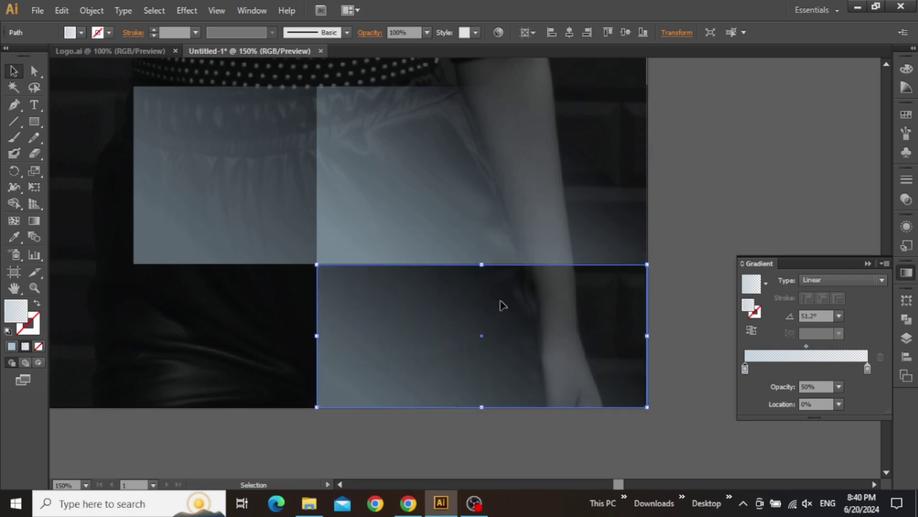
Step: Set the bottom panel's object opacity to 30% and deselect it
click(427, 32)
click(443, 93)
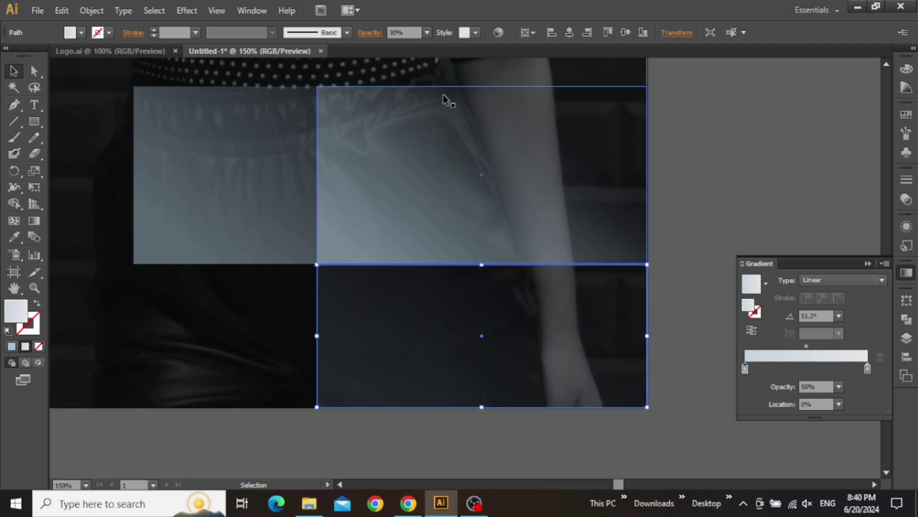
click(701, 157)
scroll(720, 159, down, 3)
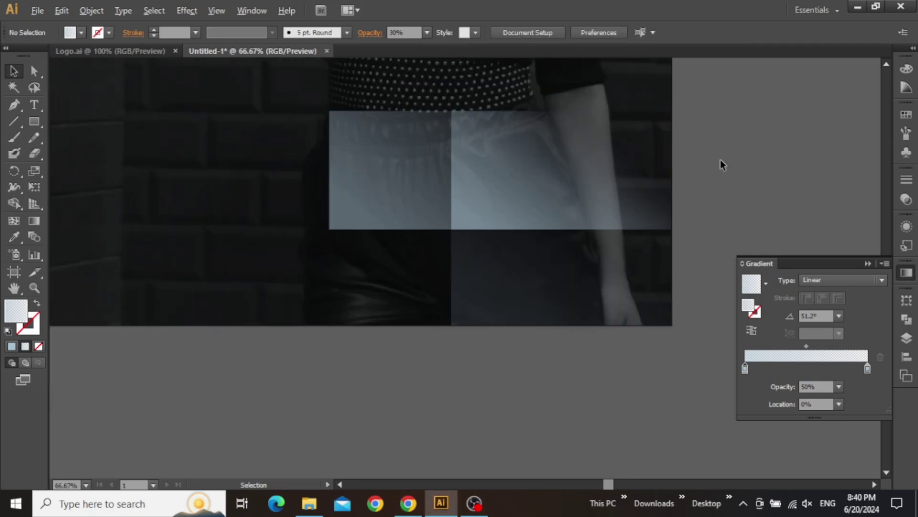
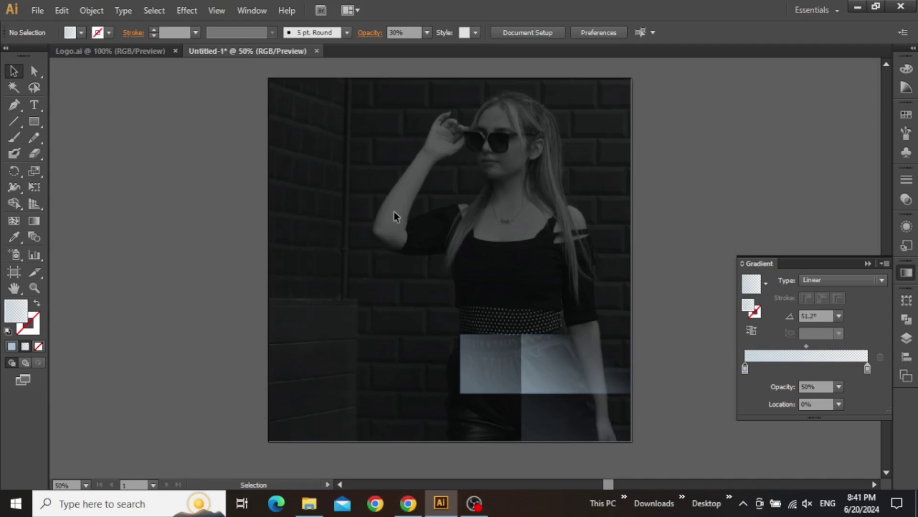
Step: Bring model.jpg from the file folder into the document, scale it down to about 944 × 1416 px and position it over the artboard
click(309, 504)
drag(242, 79, 441, 205)
key(space)
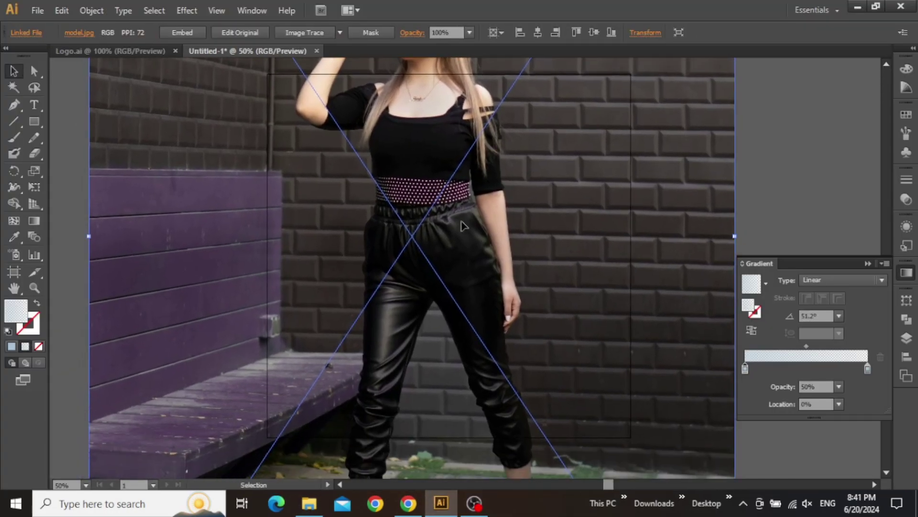
drag(735, 237, 570, 236)
drag(481, 225, 465, 249)
click(677, 185)
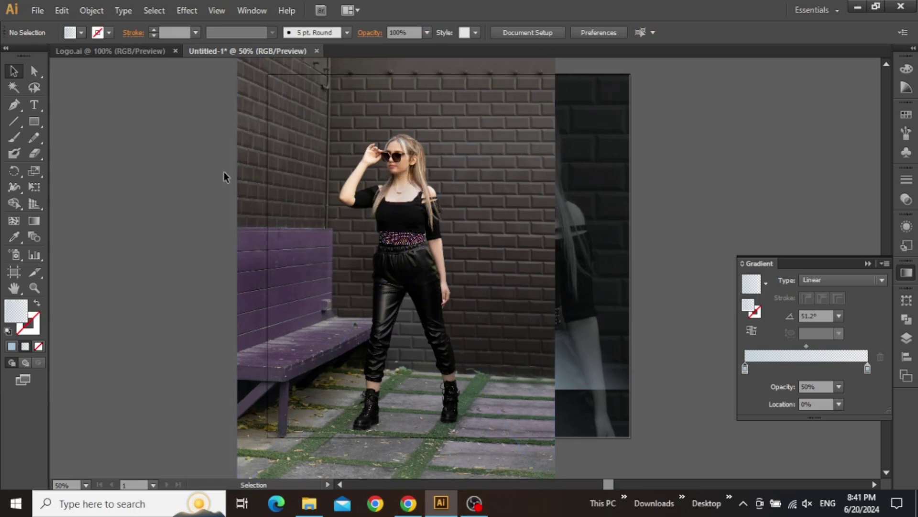
Step: Draw a rectangle over the colour photo's model, shift it up and left, and enlarge it to about 426 × 707 px
click(35, 120)
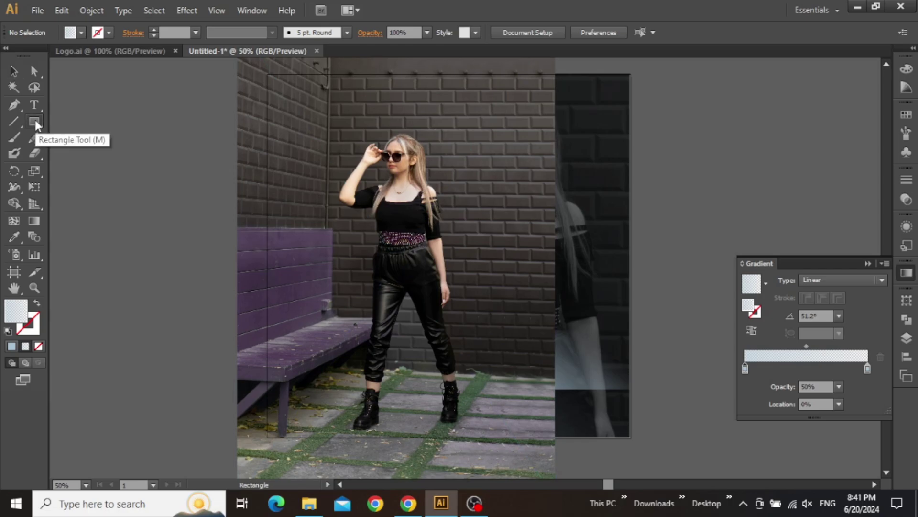
drag(306, 125, 440, 350)
key(v)
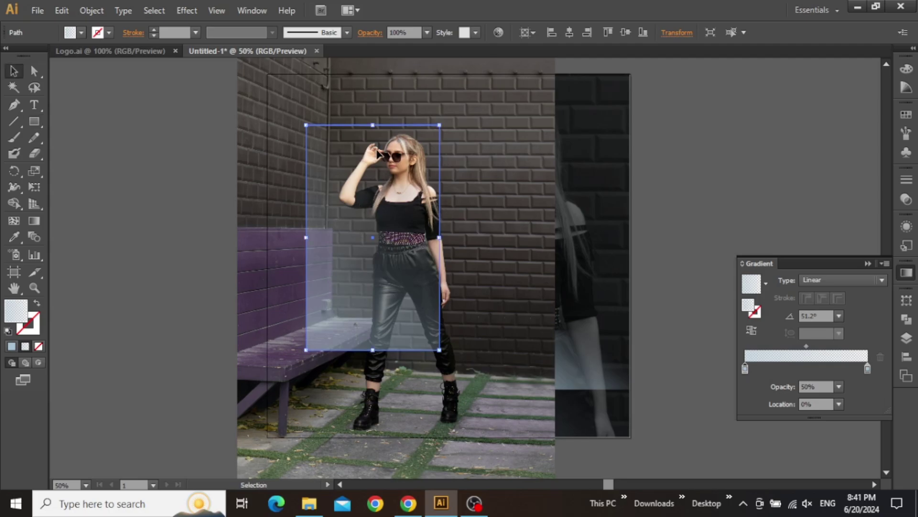
drag(364, 201, 357, 186)
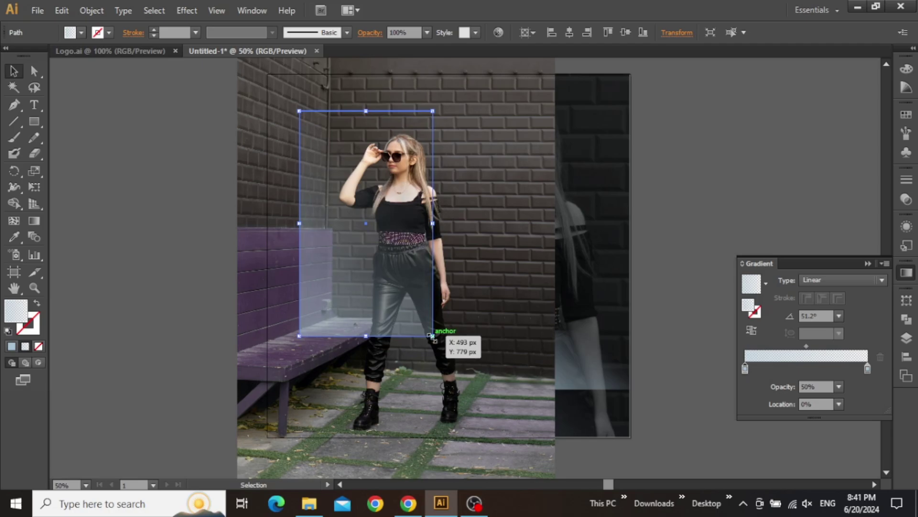
drag(432, 336, 442, 349)
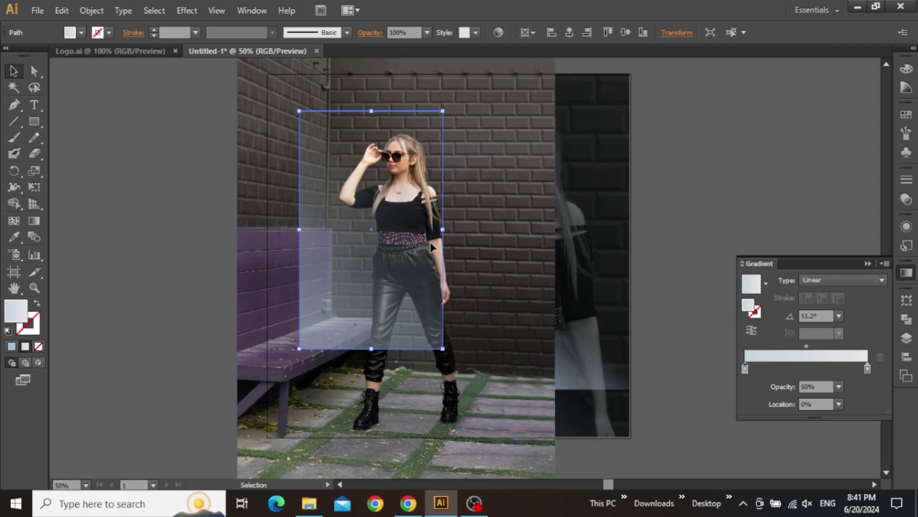
Step: Make a clipping mask from the rectangle and the colour photo, and move the clipped photo toward the artboard's left side
shift+click(501, 176)
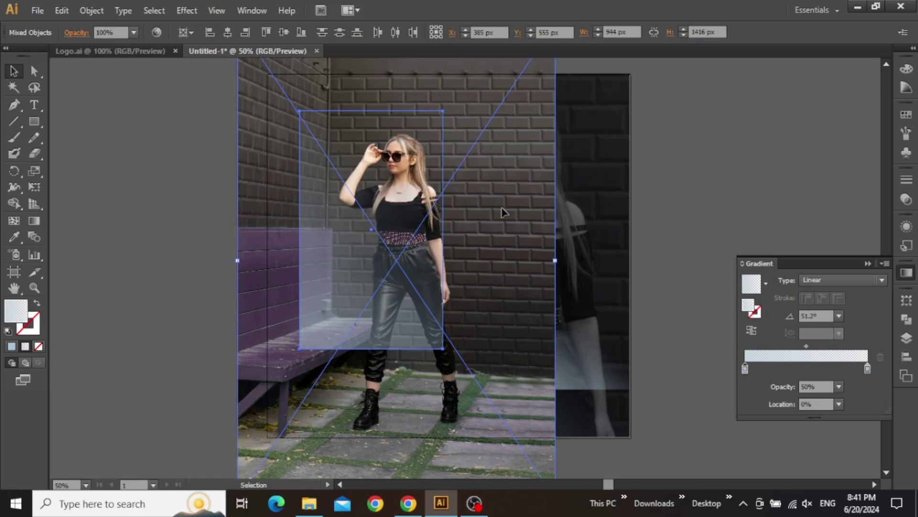
click(91, 12)
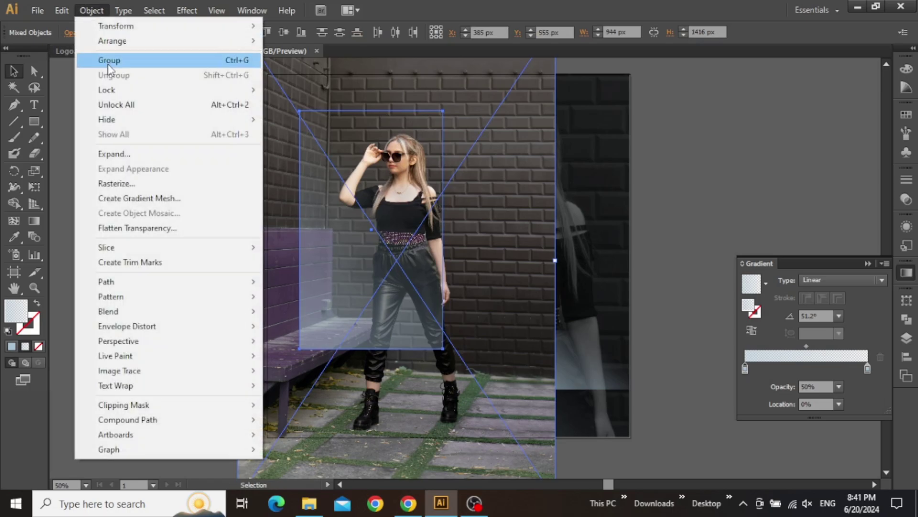
mouse_move(249, 411)
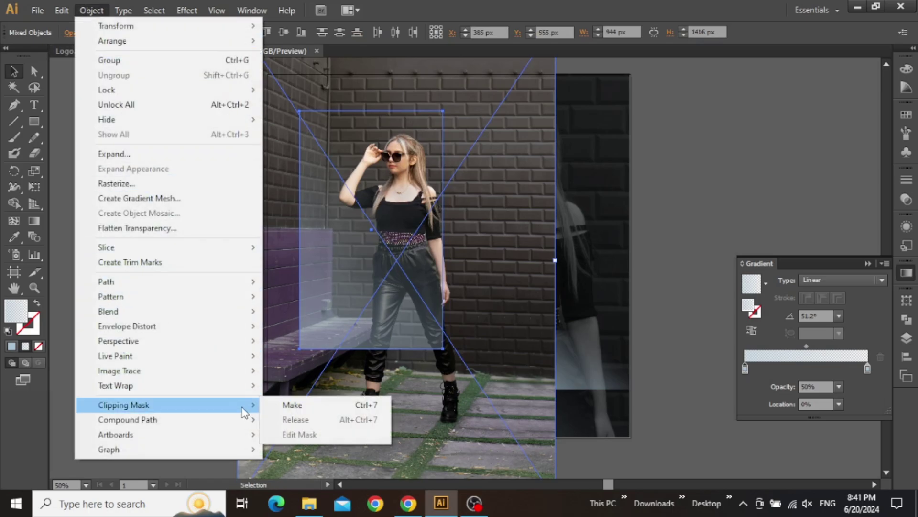
click(288, 405)
drag(396, 203, 354, 196)
scroll(367, 210, up, 1)
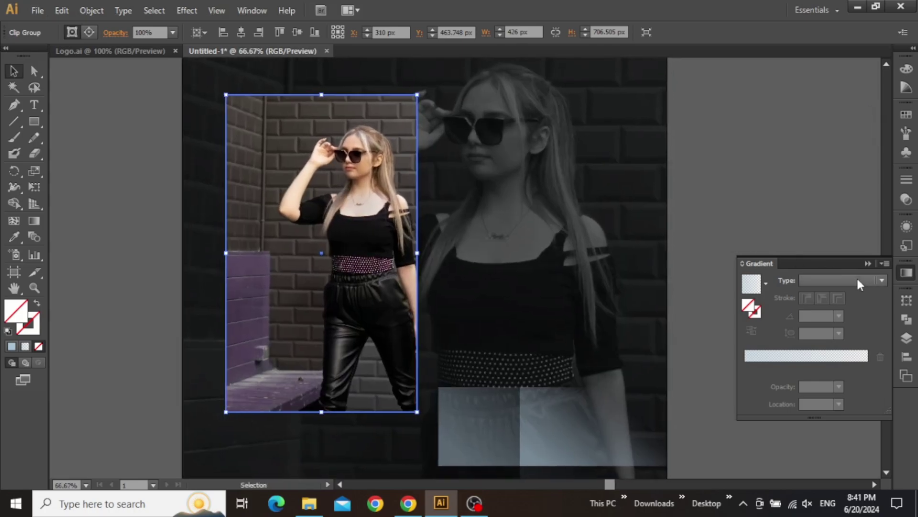
Step: Select only the clipping path inside the clip group and enlarge it rightward and downward to about 443 × 739 px
click(906, 338)
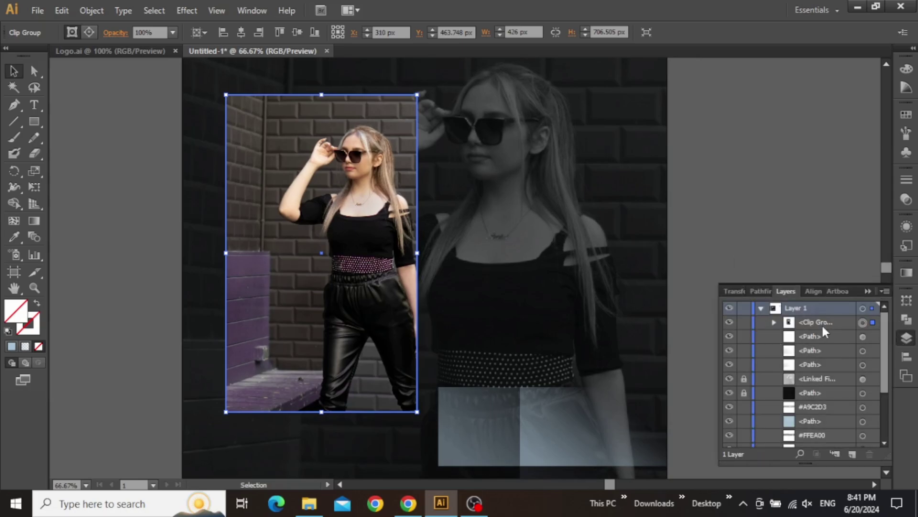
click(774, 323)
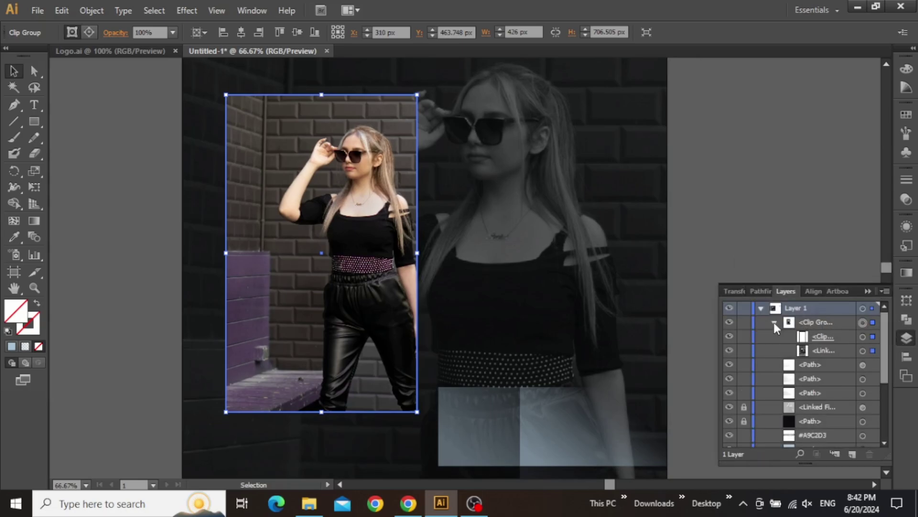
click(863, 337)
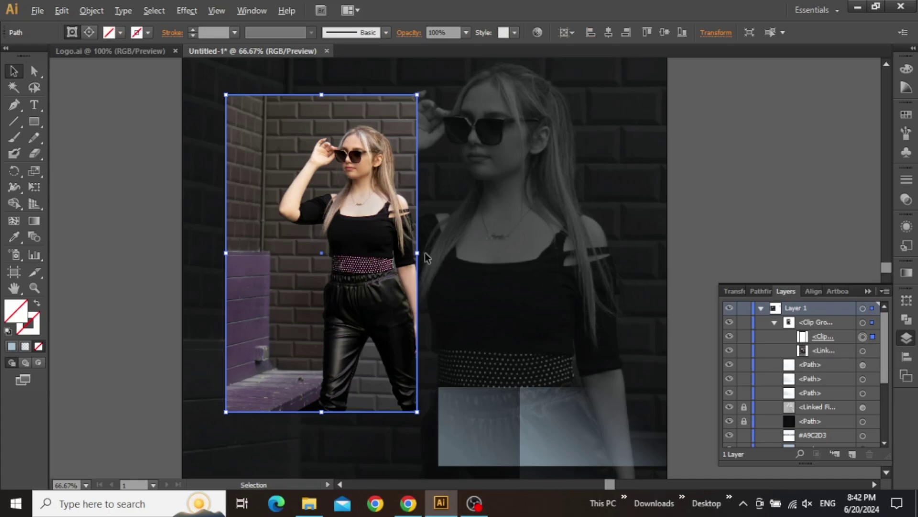
key(ctrl+minus)
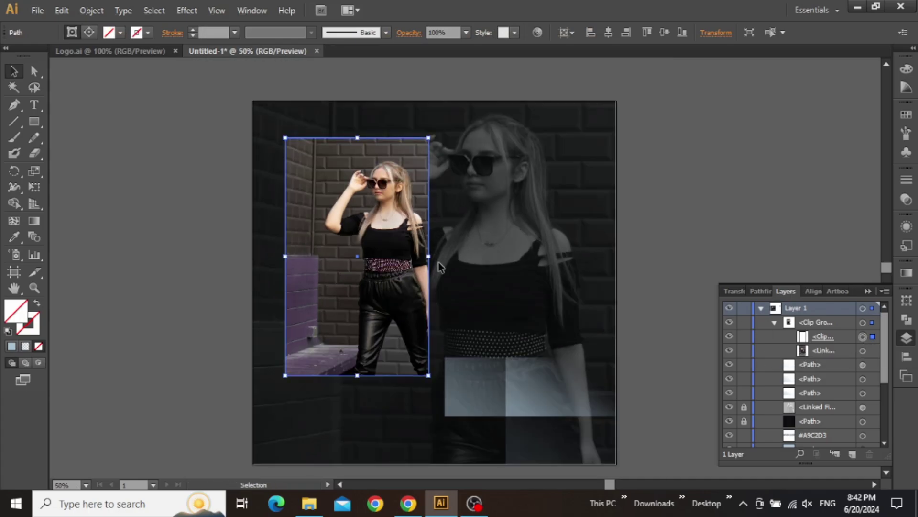
drag(429, 256, 435, 258)
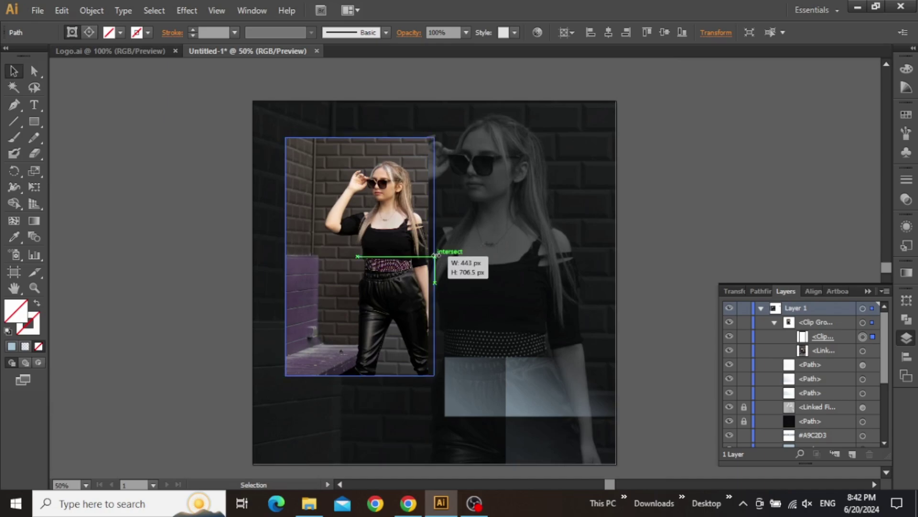
drag(434, 374, 434, 385)
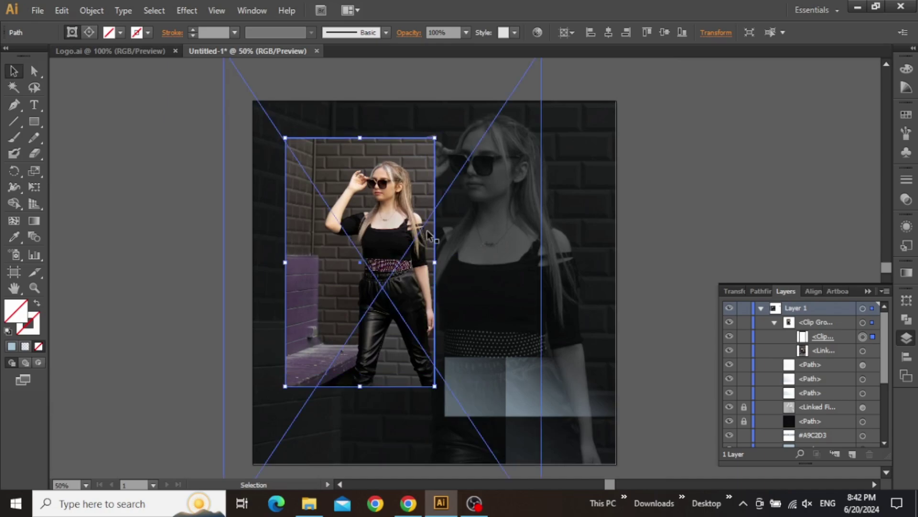
Step: Select the linked photo inside the clip group, shift it left within the mask, enlarge it, and deselect it
click(864, 351)
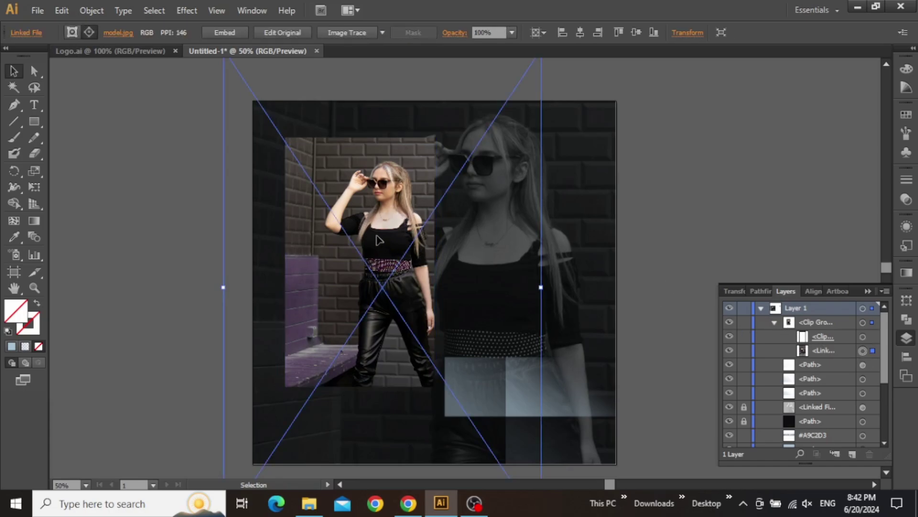
key(shift+Left)
key(shift+Left)
key(shift+Left)
key(shift+Left)
key(shift+Left)
key(shift+Left)
key(shift+Left)
key(shift+Left)
key(shift+Left)
key(shift+Left)
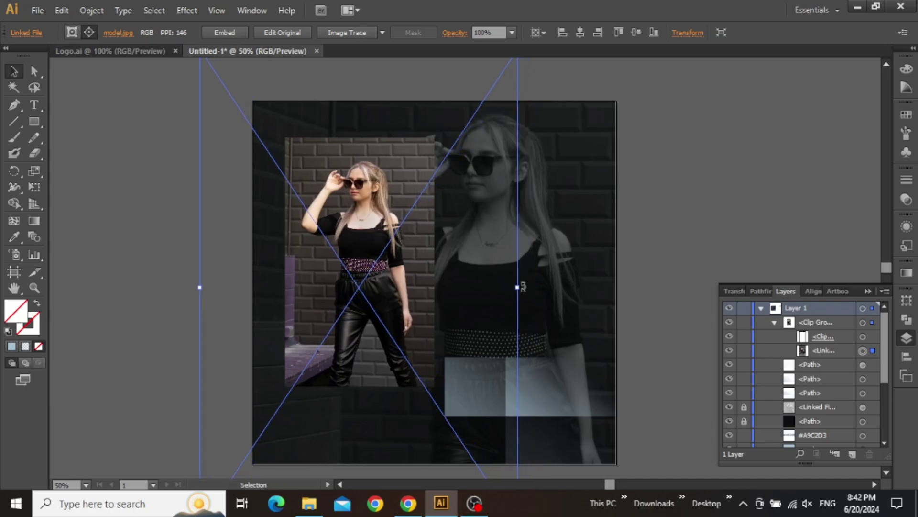
drag(518, 287, 550, 279)
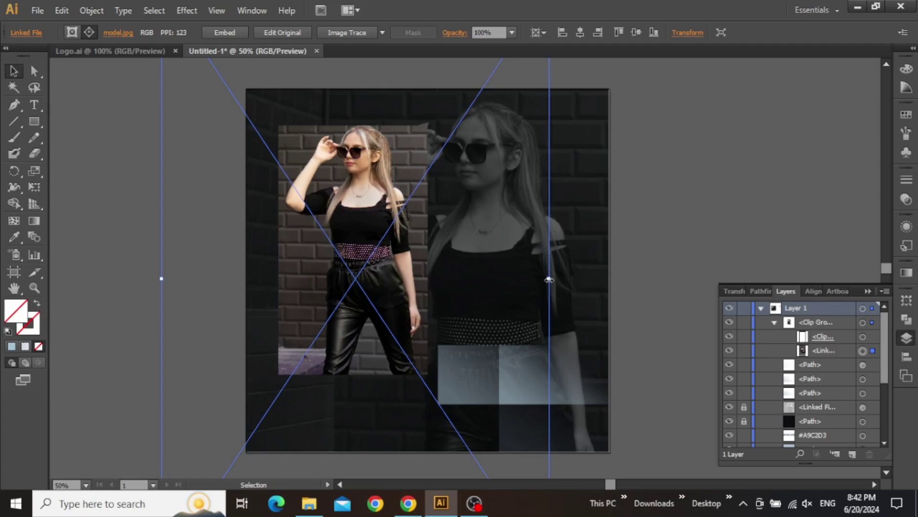
click(656, 246)
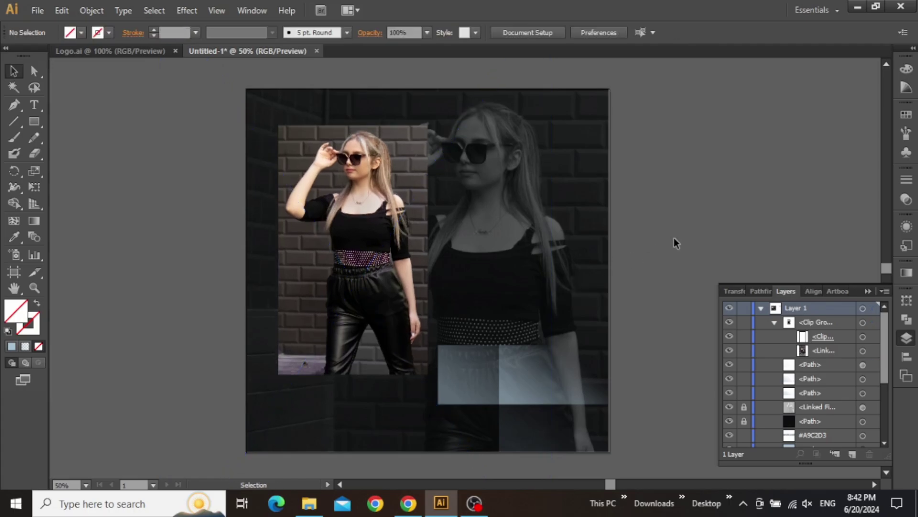
click(424, 261)
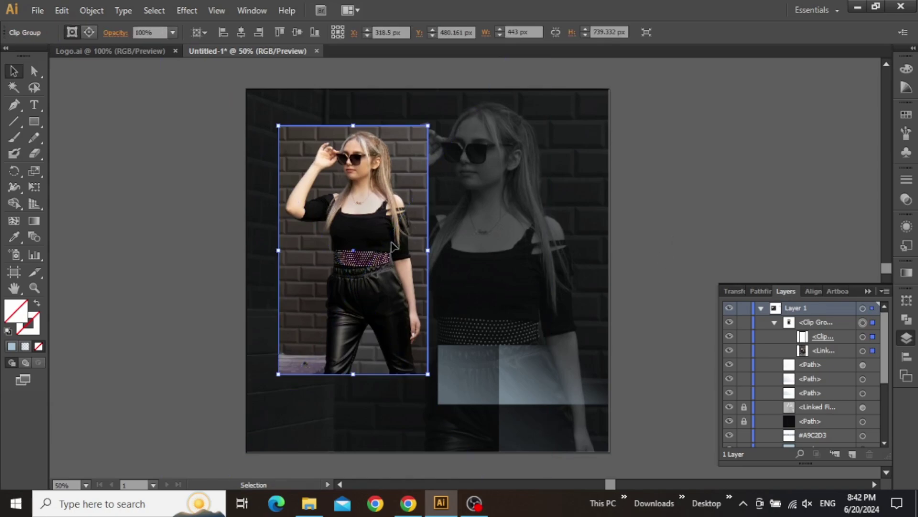
click(685, 199)
key(ctrl+semicolon)
drag(359, 196, 408, 195)
scroll(343, 205, up, 1)
key(ctrl+semicolon)
Step: Draw an unfilled rectangle of roughly the clipped photo's size over it, offset slightly down and to the right
click(33, 122)
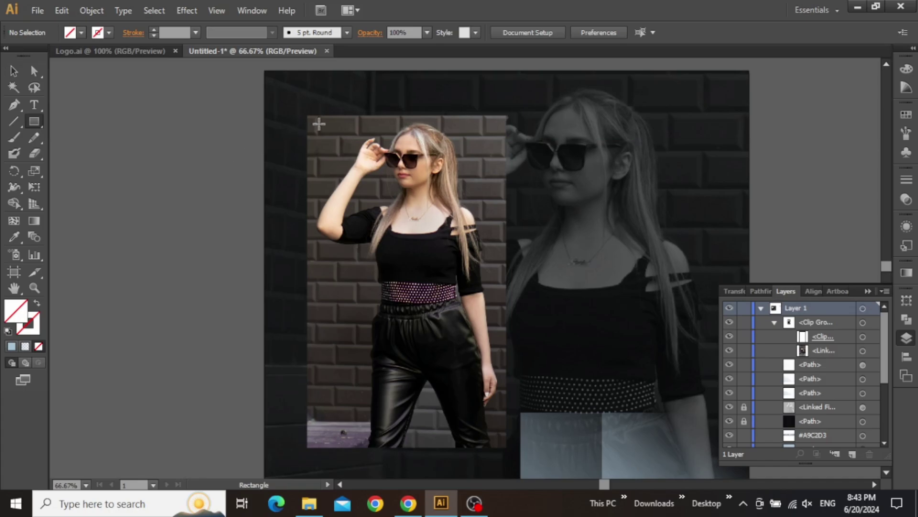
drag(323, 123, 516, 456)
key(v)
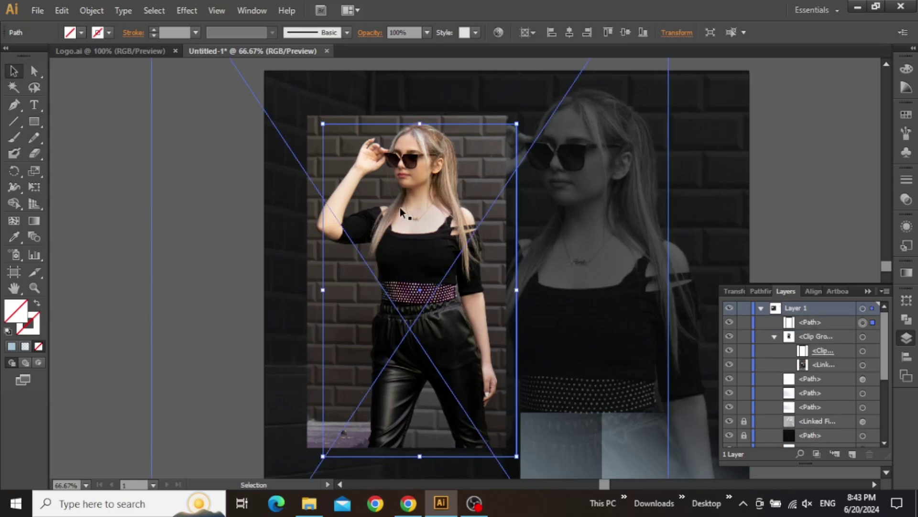
Step: Give the unfilled frame rectangle over the model photo a white 4 pt stroke and deselect it
click(28, 323)
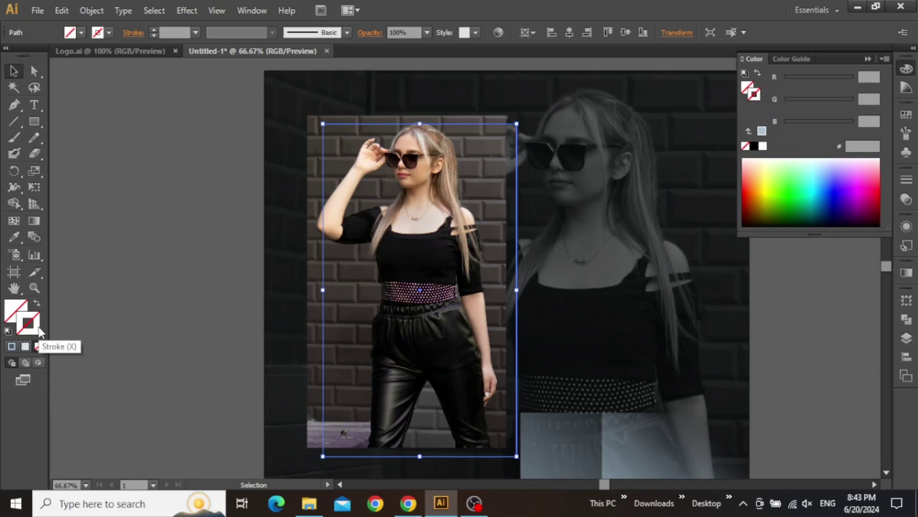
click(764, 147)
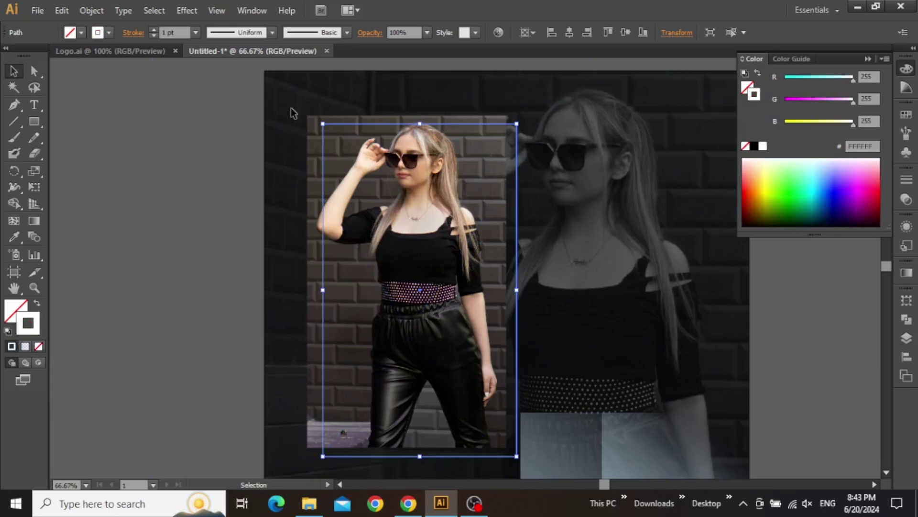
click(154, 29)
click(156, 29)
click(156, 29)
click(200, 188)
key(space)
drag(200, 189, 136, 178)
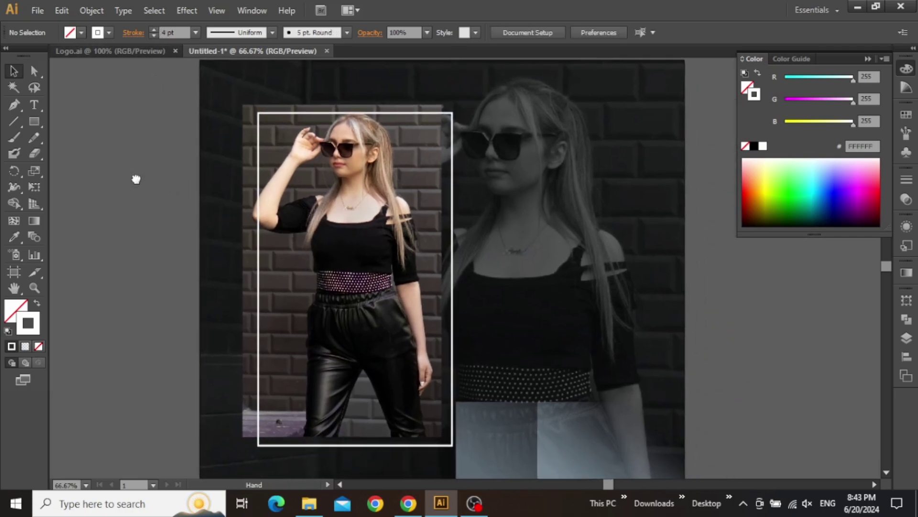
Step: Nudge the frame rectangle slightly down and to the right, and deselect it
click(452, 198)
drag(452, 198, 453, 201)
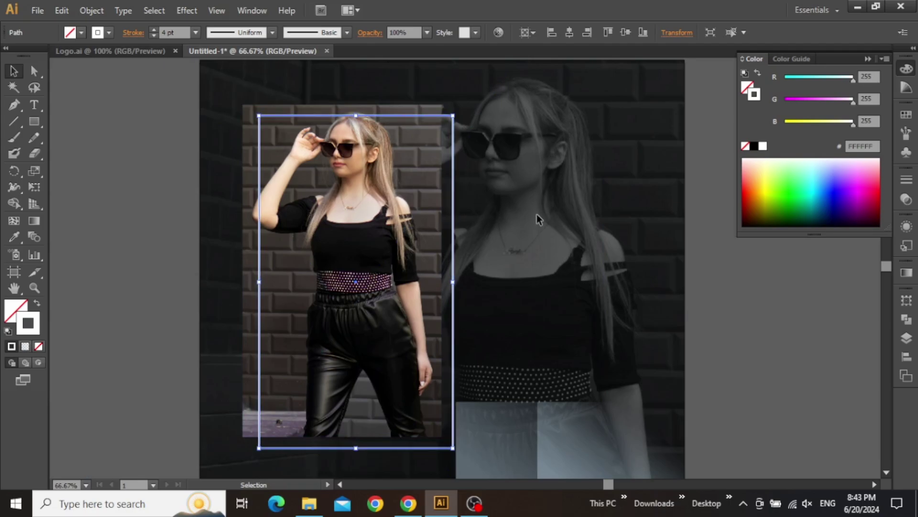
click(731, 274)
Step: Copy the hex code FFEA00 from the yellow Headline swatch in the palette beside the artboard
key(space)
drag(667, 172, 529, 213)
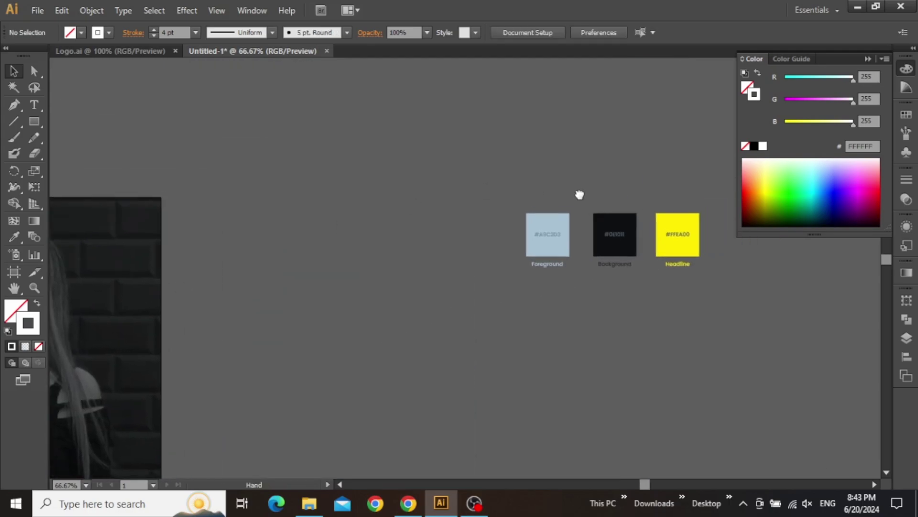
scroll(581, 194, right, 4)
scroll(489, 257, up, 3)
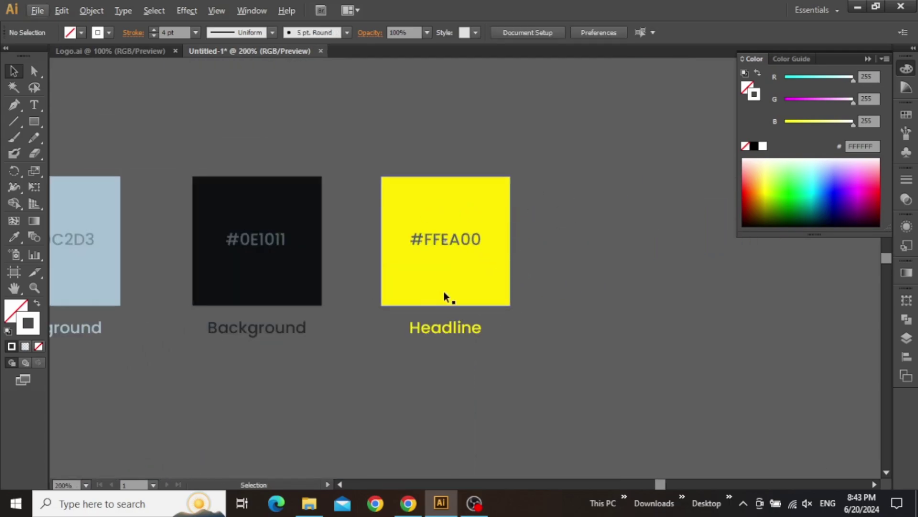
scroll(500, 254, up, 2)
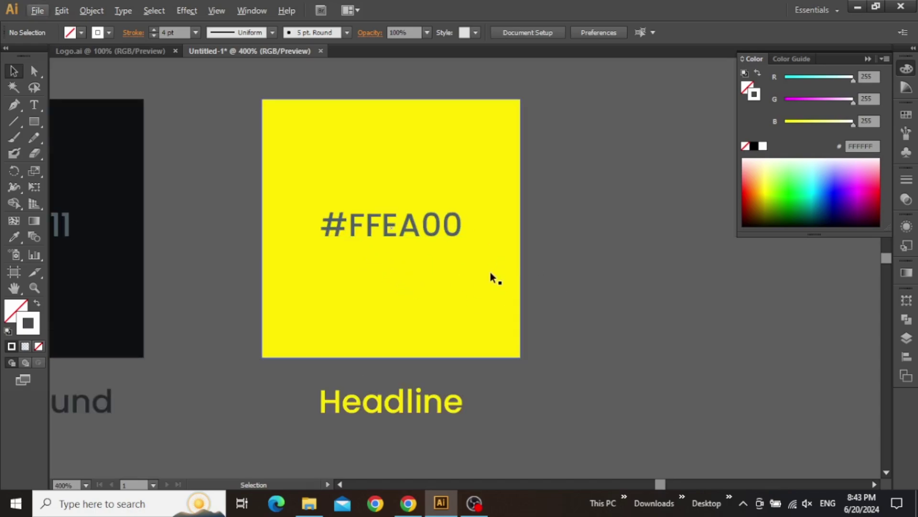
double_click(389, 235)
drag(348, 224, 447, 252)
key(Escape)
key(Escape)
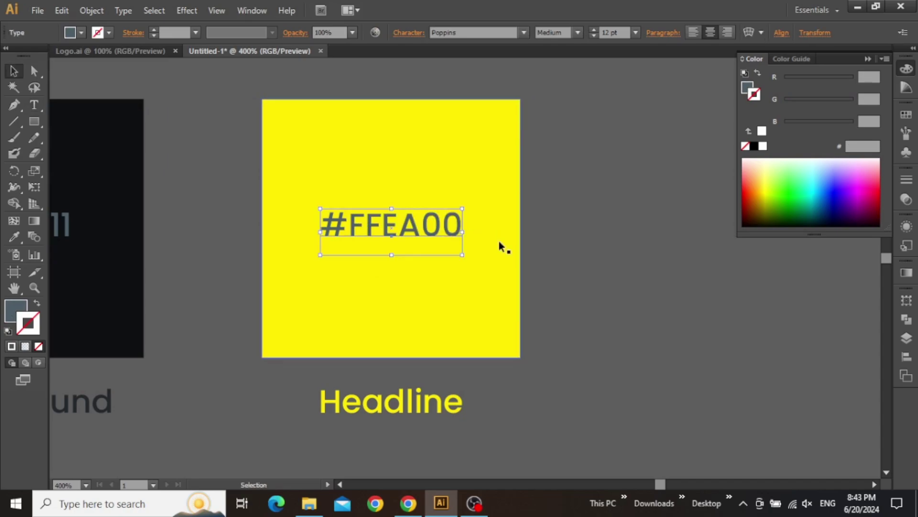
Step: Set the frame rectangle's stroke colour to FFEA00 and deselect it
key(ctrl+alt+0)
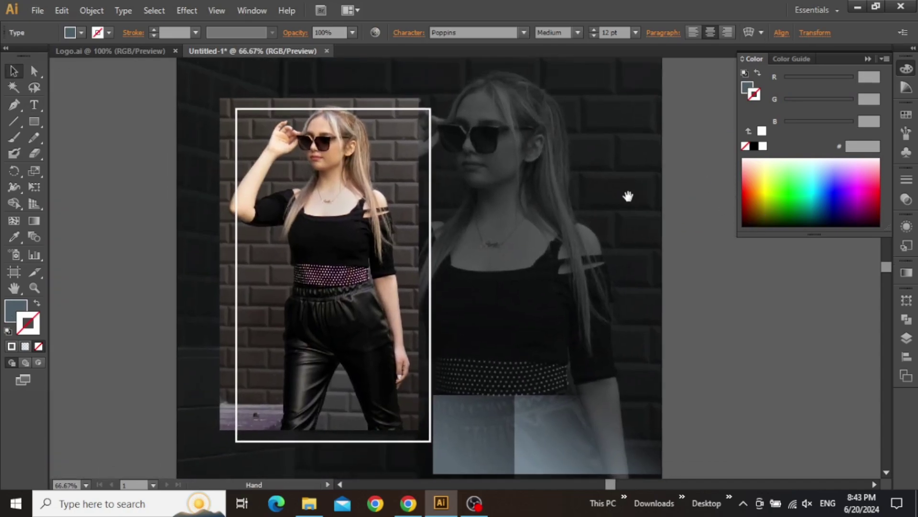
key(space)
click(430, 181)
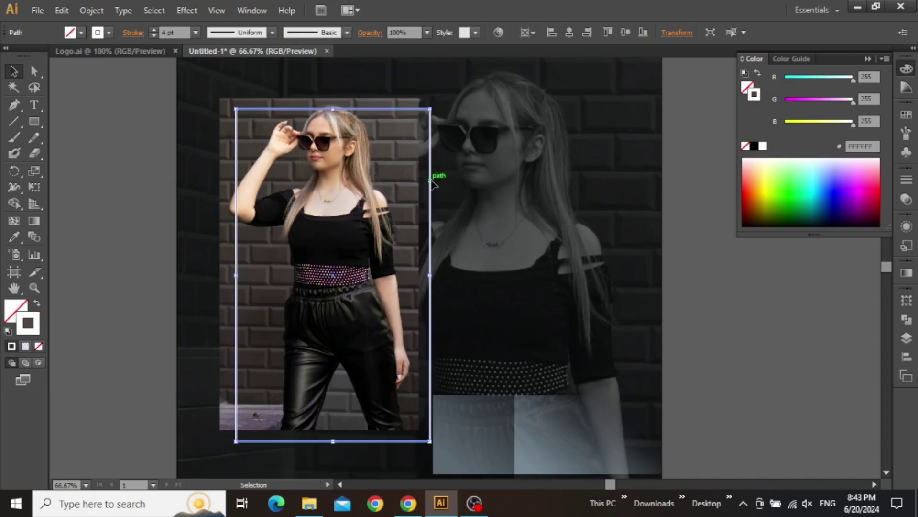
double_click(40, 326)
text(FFEA00)
key(Return)
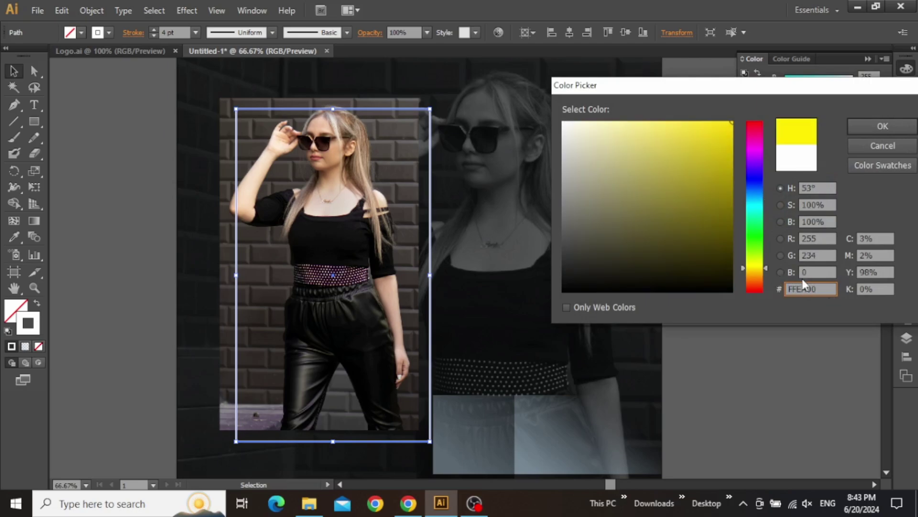
click(699, 271)
drag(699, 271, 582, 230)
scroll(548, 230, down, 1)
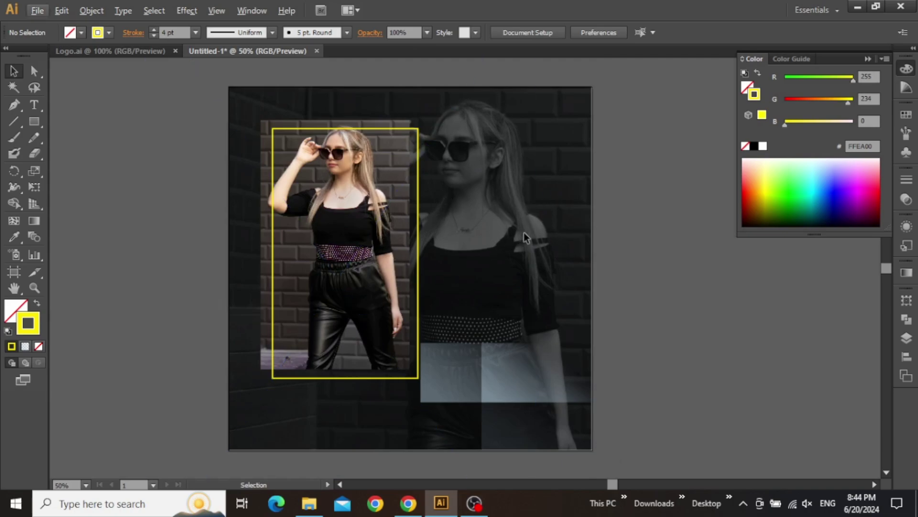
Step: Add the text THIS WEEK and move it to the empty canvas right of the artboard
scroll(553, 202, up, 2)
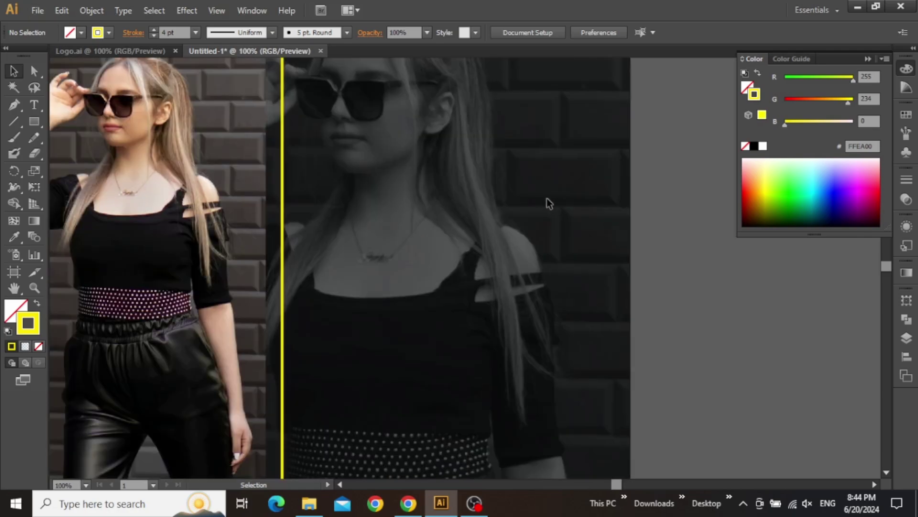
drag(549, 200, 328, 250)
scroll(328, 250, down, 1)
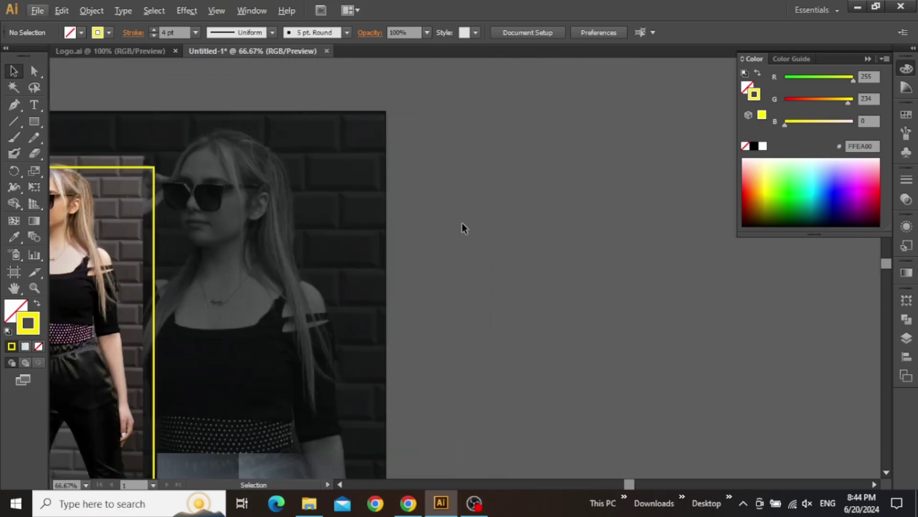
click(34, 104)
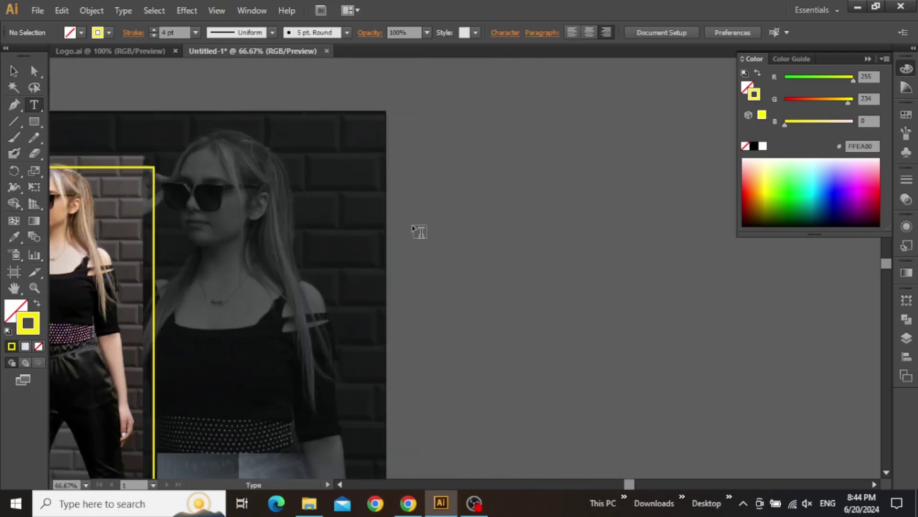
click(422, 239)
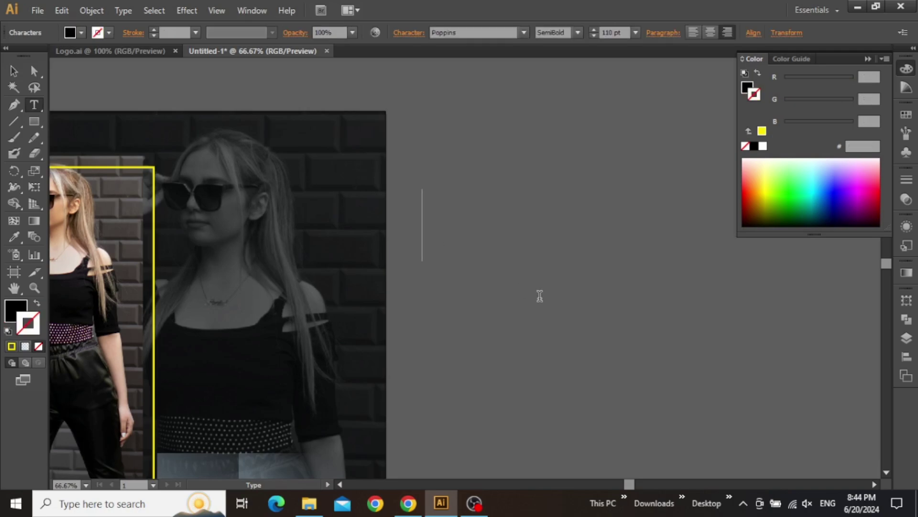
text(THIS WEEK)
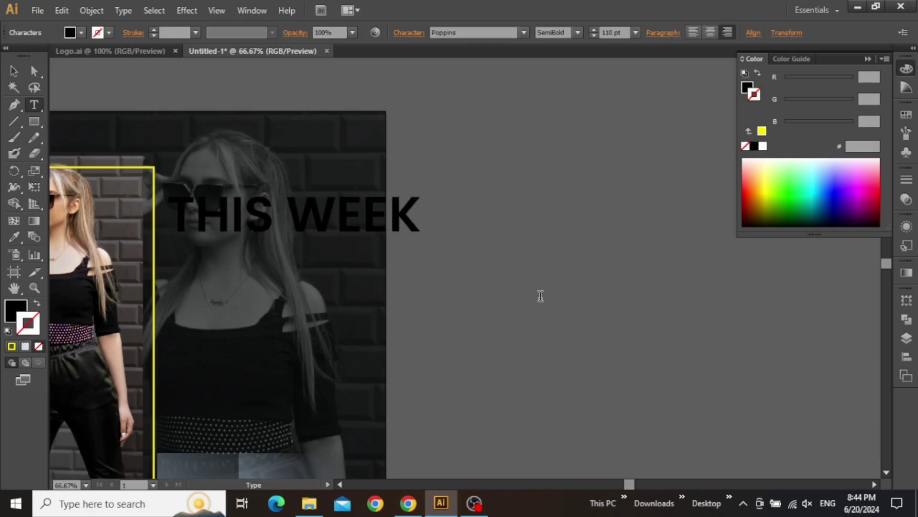
key(Escape)
drag(393, 212, 654, 258)
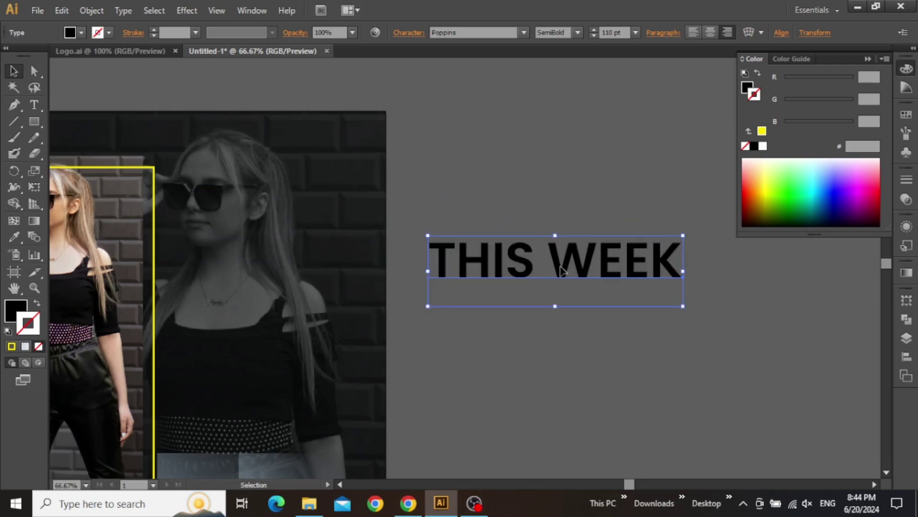
drag(555, 261, 544, 263)
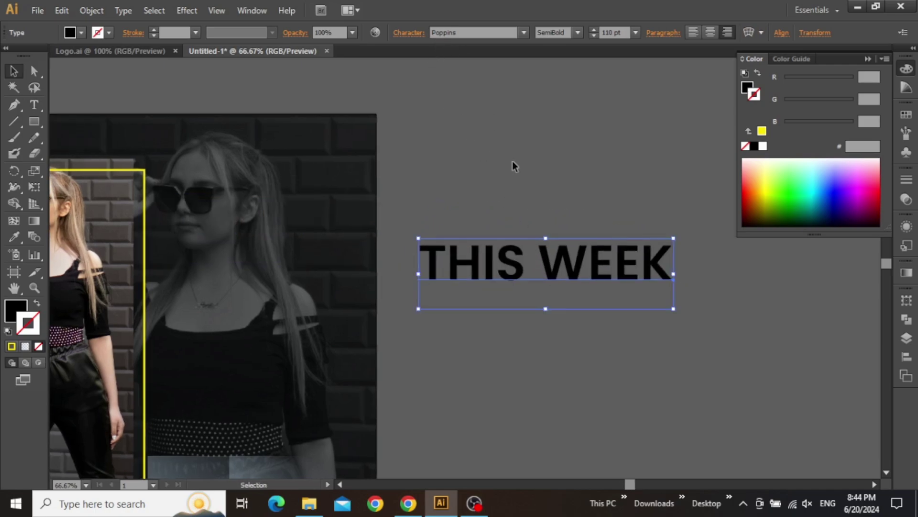
Step: Set the THIS WEEK text in Poppins Italic and fill it with white
click(475, 33)
text(Poppin)
key(Return)
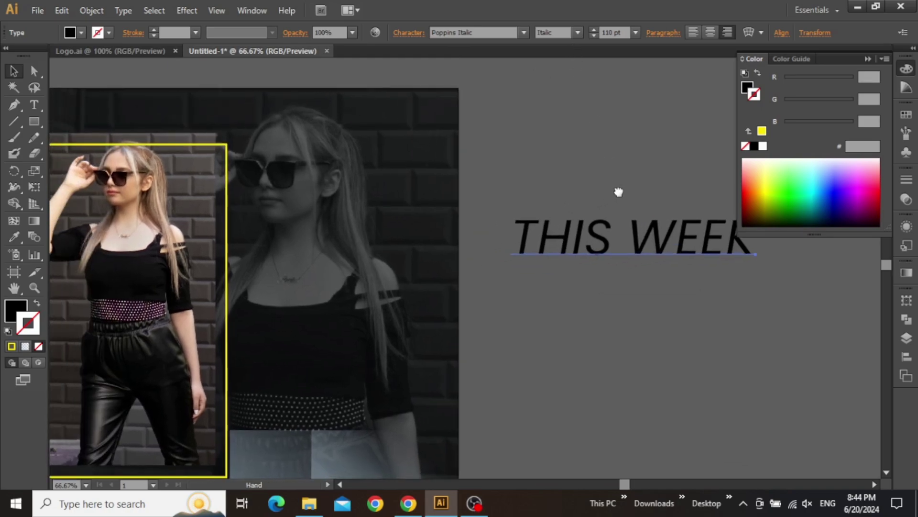
click(634, 234)
drag(634, 234, 593, 225)
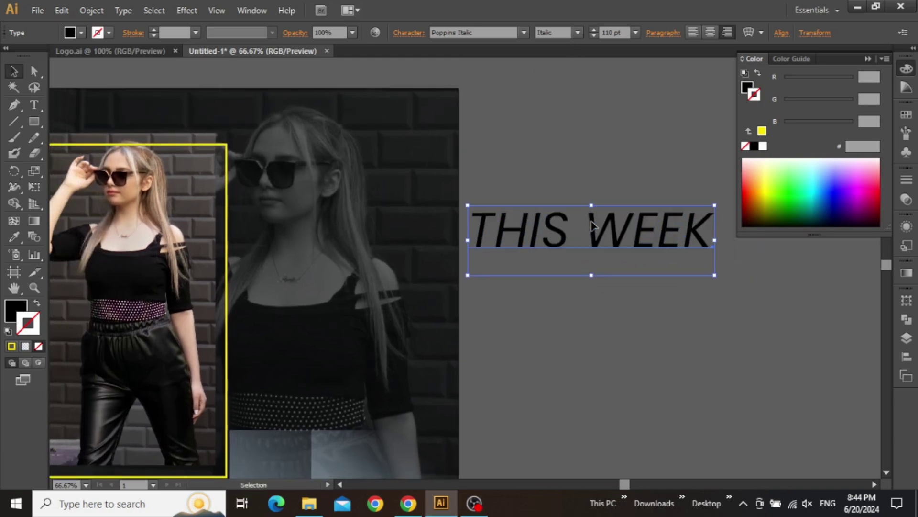
click(763, 146)
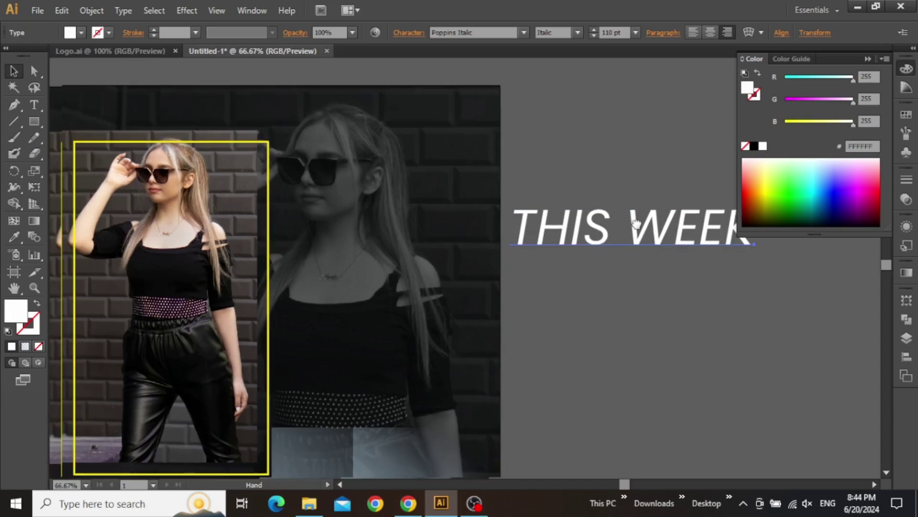
Step: Move the THIS WEEK text onto the artboard, over the faded model at the right of the framed photo
click(643, 228)
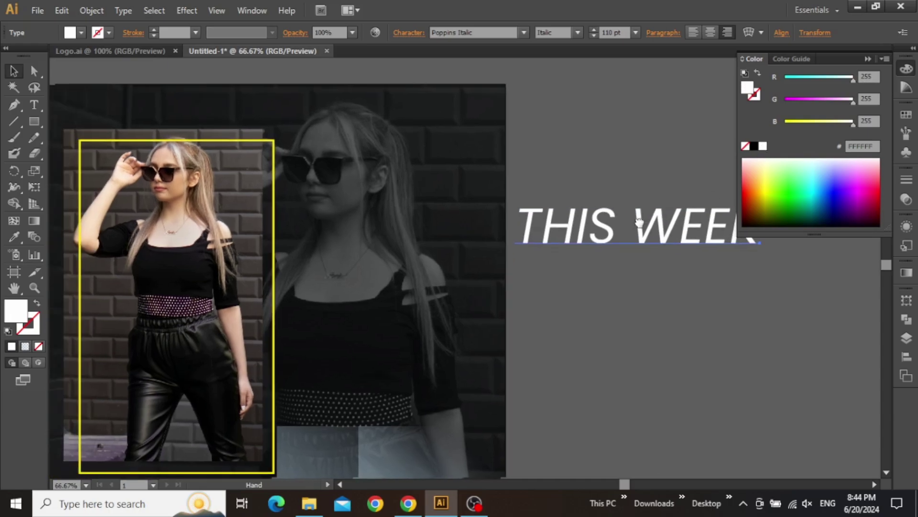
drag(643, 228, 412, 246)
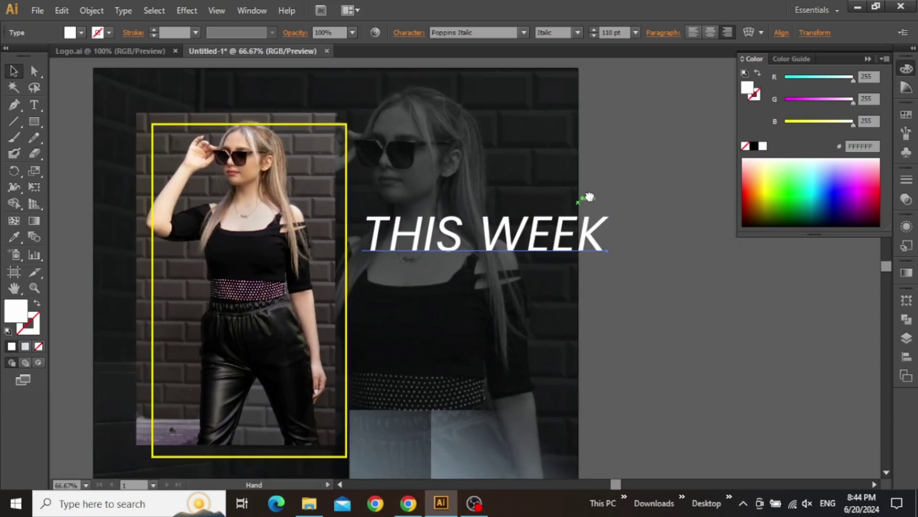
click(536, 225)
drag(536, 225, 520, 225)
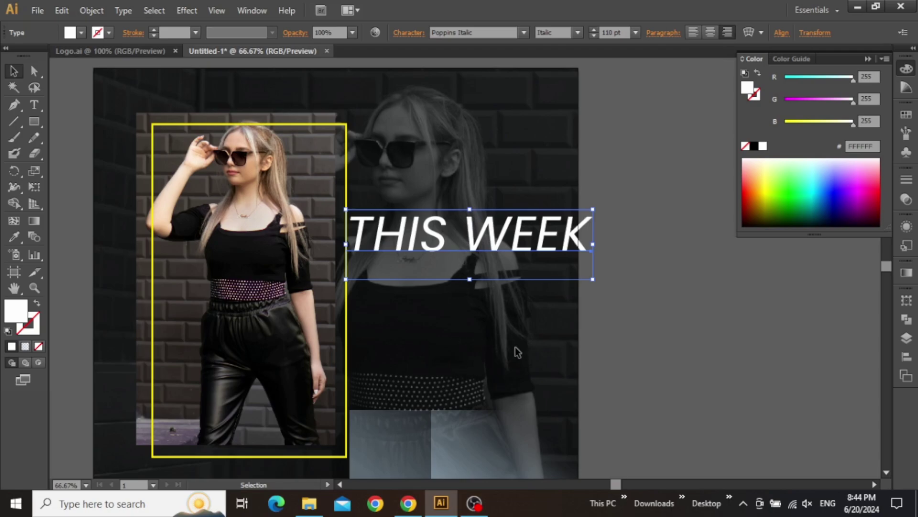
drag(512, 234, 489, 220)
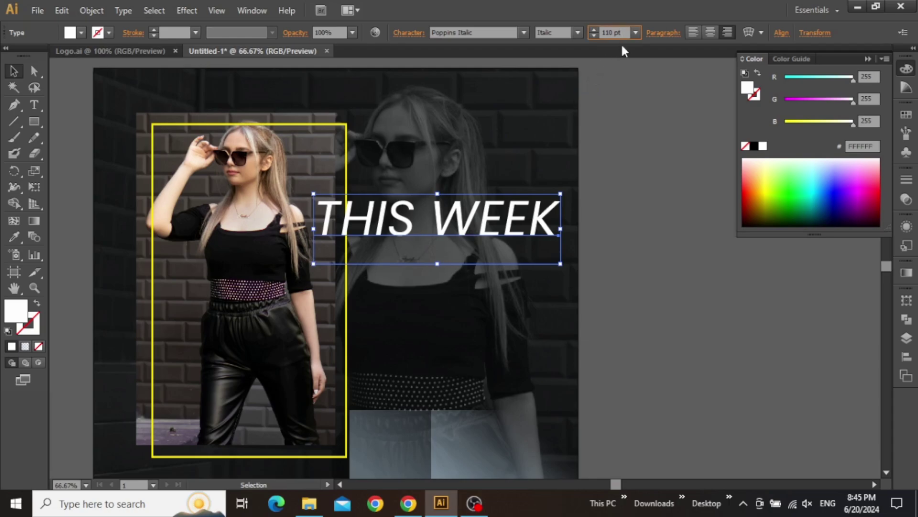
Step: Reduce the THIS WEEK text's font size to 65 pt
key(shift+Down)
key(shift+Down)
key(shift+Down)
key(shift+Down)
key(shift+Down)
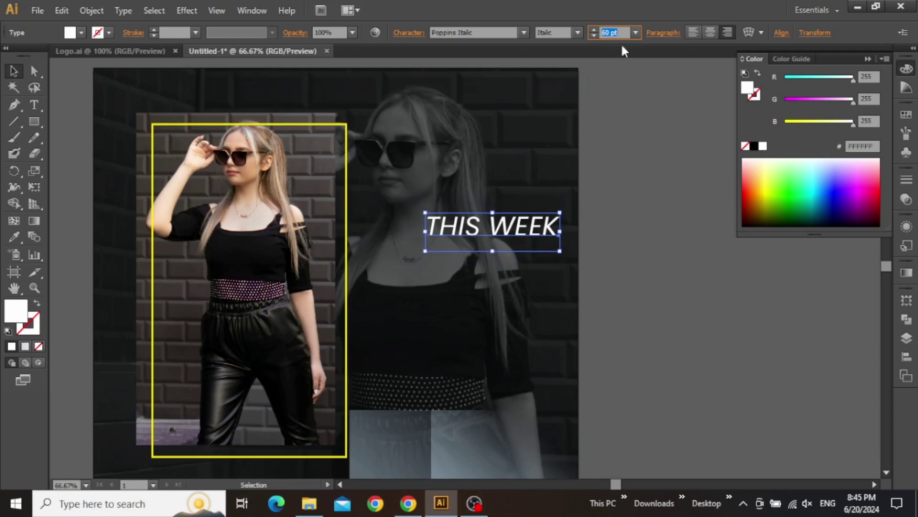
key(Up)
key(Up)
key(Up)
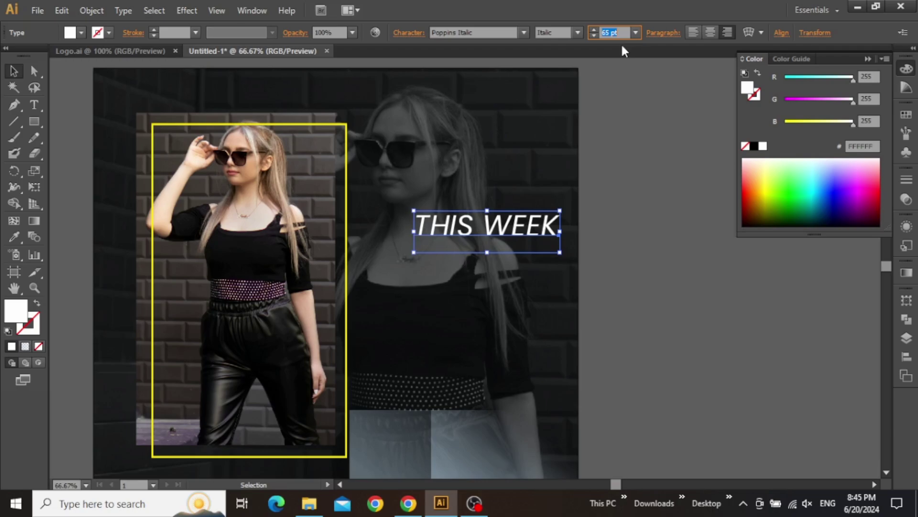
key(Up)
key(Up)
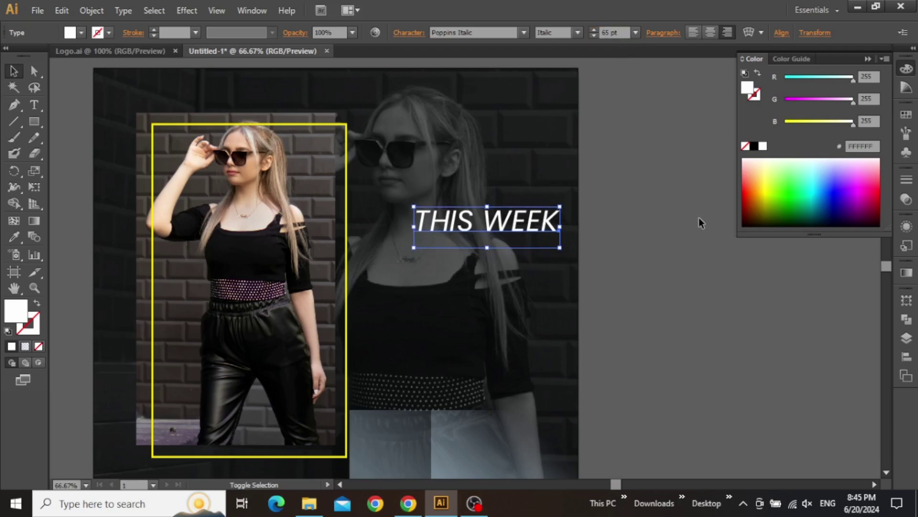
Step: Duplicate the THIS WEEK text directly below the original
click(699, 218)
drag(662, 232, 672, 207)
click(555, 203)
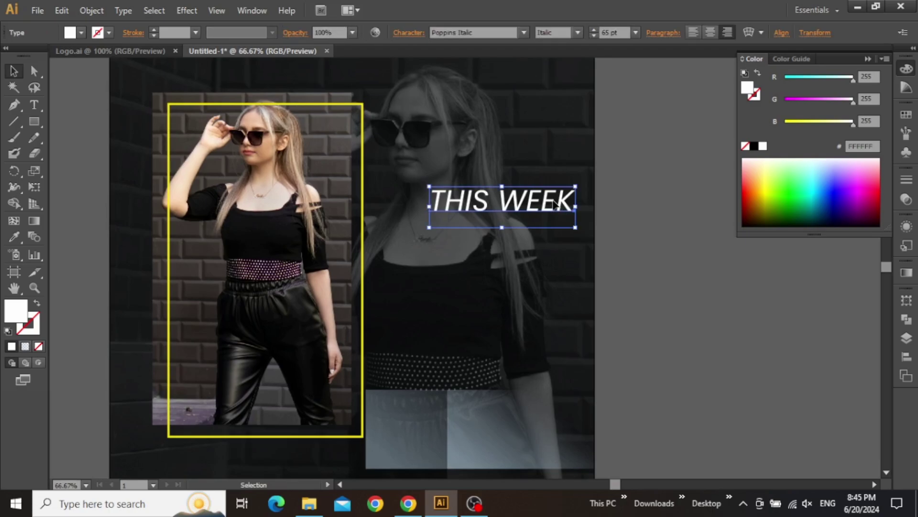
drag(551, 201, 549, 234)
Step: Replace the duplicate's text with FASHION and SALE on two lines
double_click(548, 235)
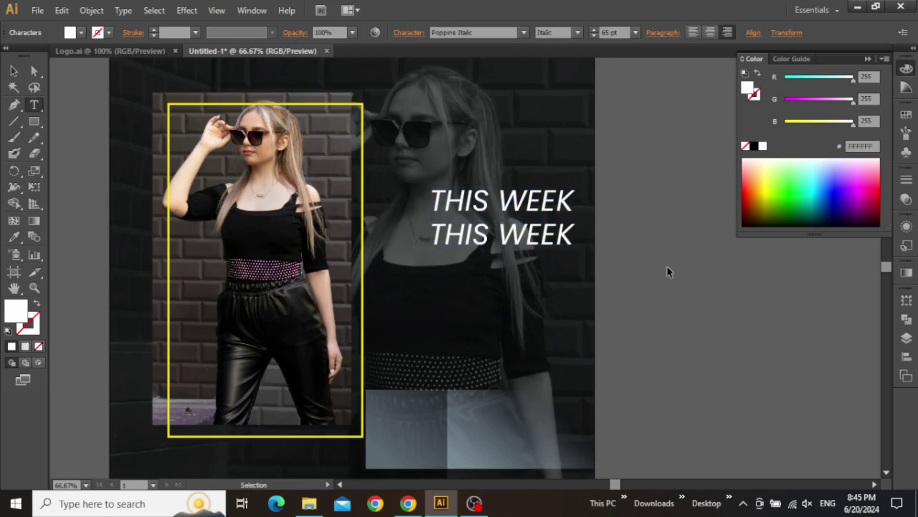
key(ctrl+a)
text(FASHION)
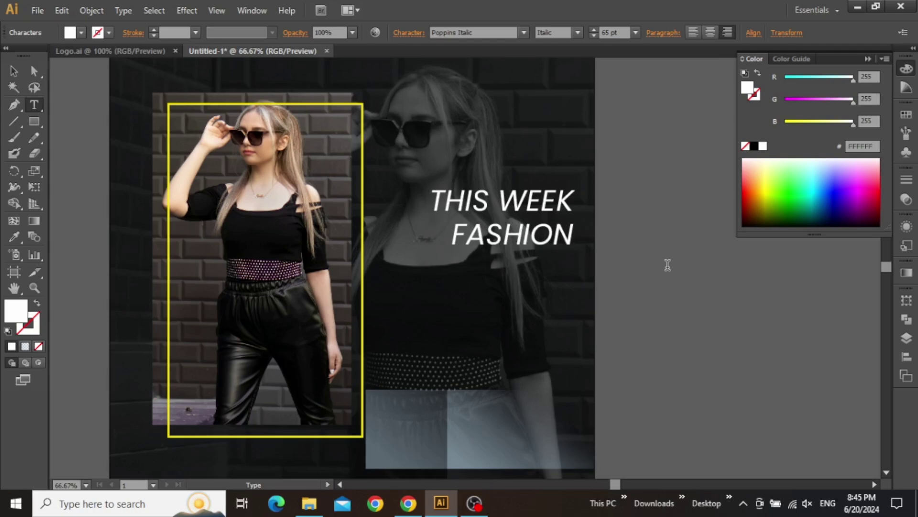
key(Return)
text(SALE)
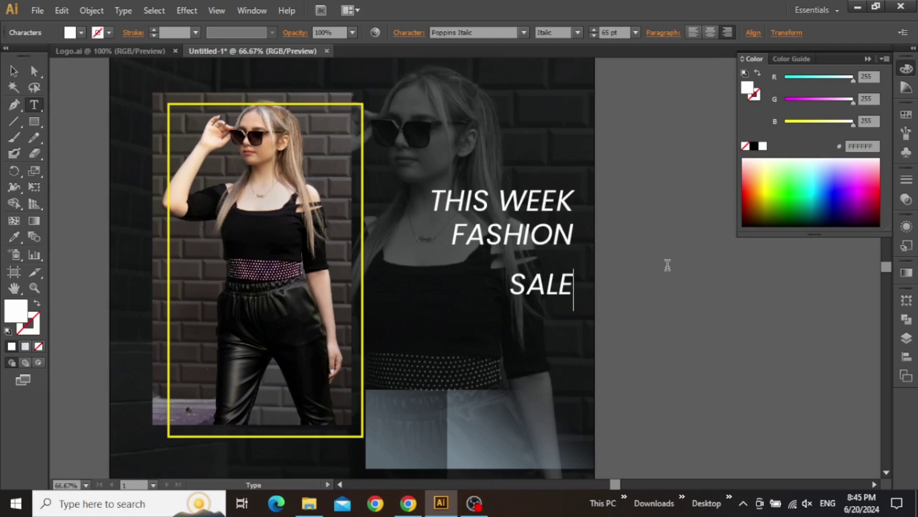
key(Escape)
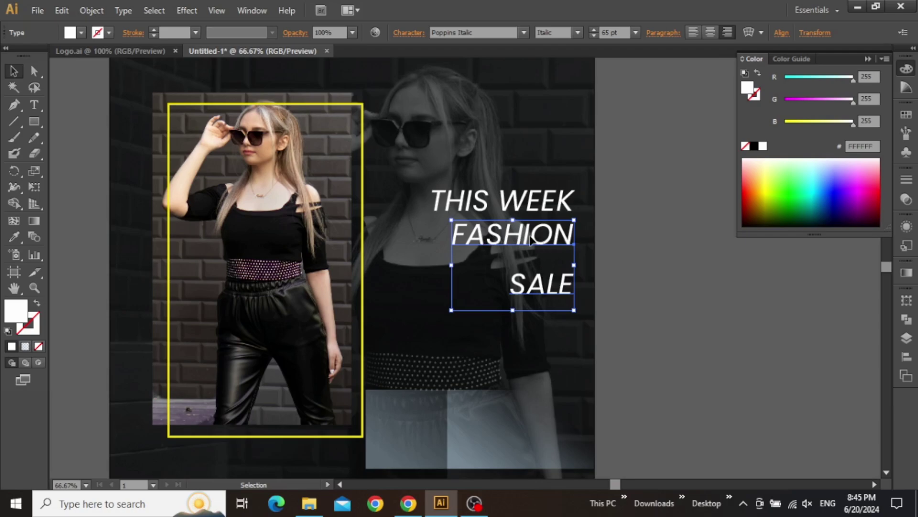
Step: Tighten the leading of the FASHION SALE text to 71 pt
click(400, 35)
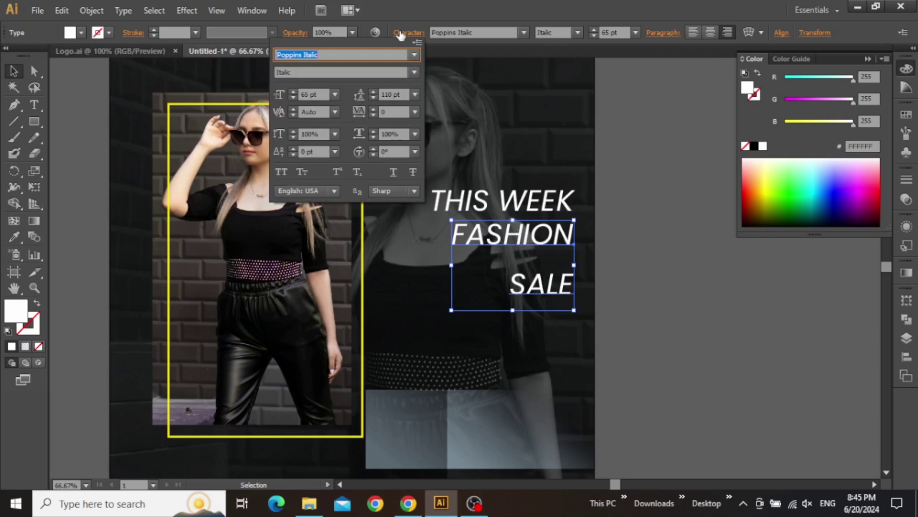
click(395, 94)
key(Down)
key(Down)
key(Down)
key(Down)
key(Down)
key(Down)
key(Down)
key(Down)
key(Down)
key(Down)
key(Down)
key(Down)
key(Down)
key(Down)
key(Down)
key(Down)
key(Down)
key(Down)
key(Down)
key(Down)
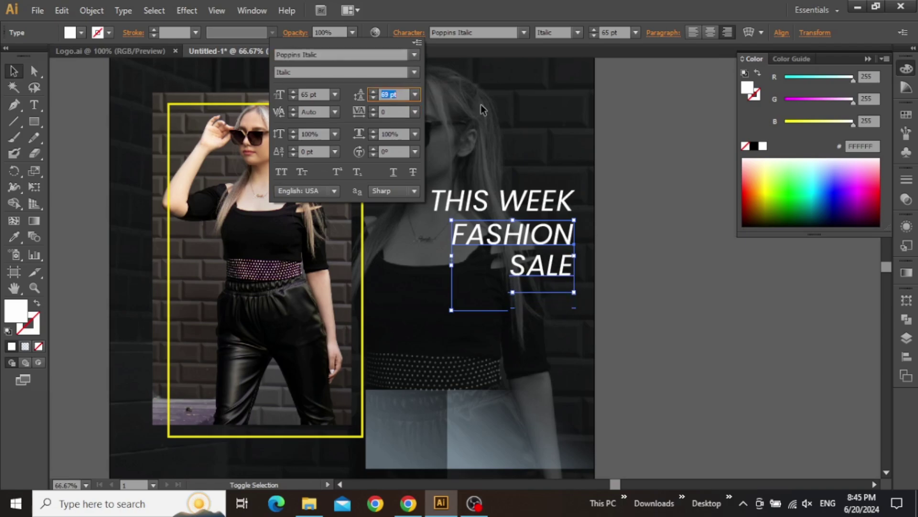
key(Return)
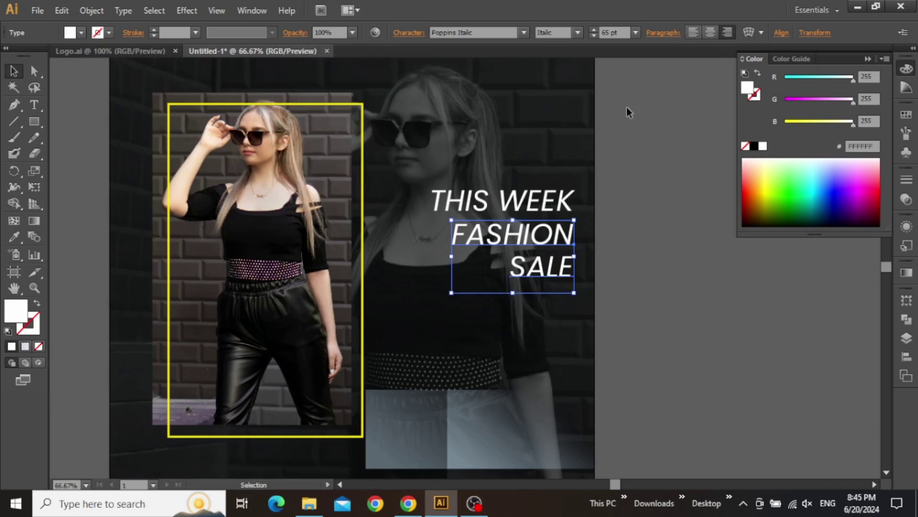
Step: Set the FASHION SALE text's font style to Bold Italic
click(580, 32)
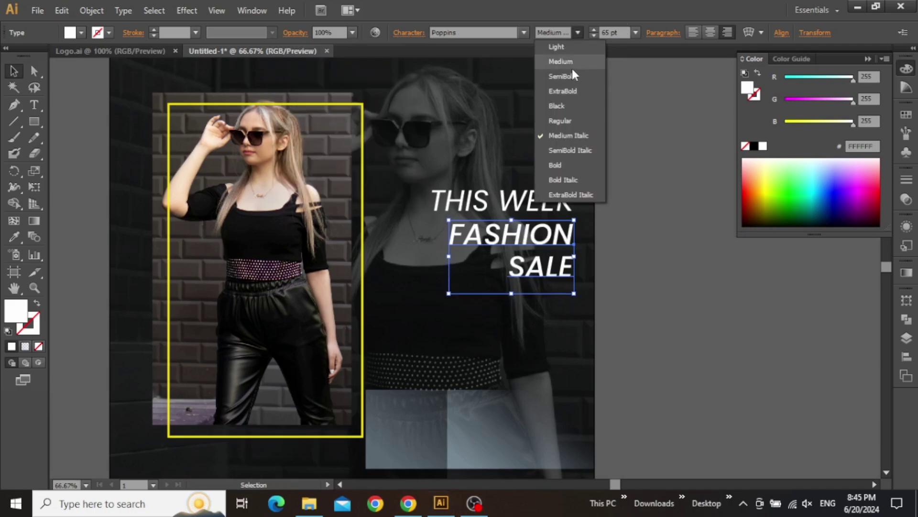
click(569, 150)
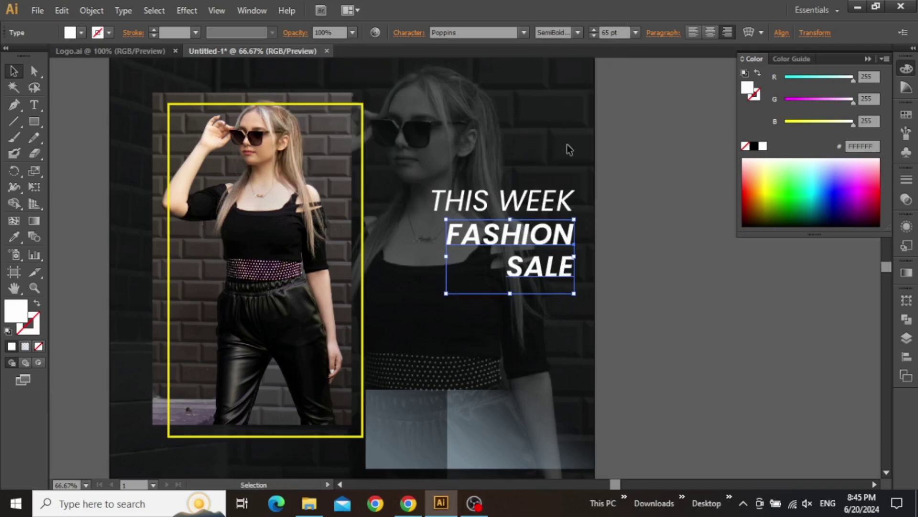
click(578, 31)
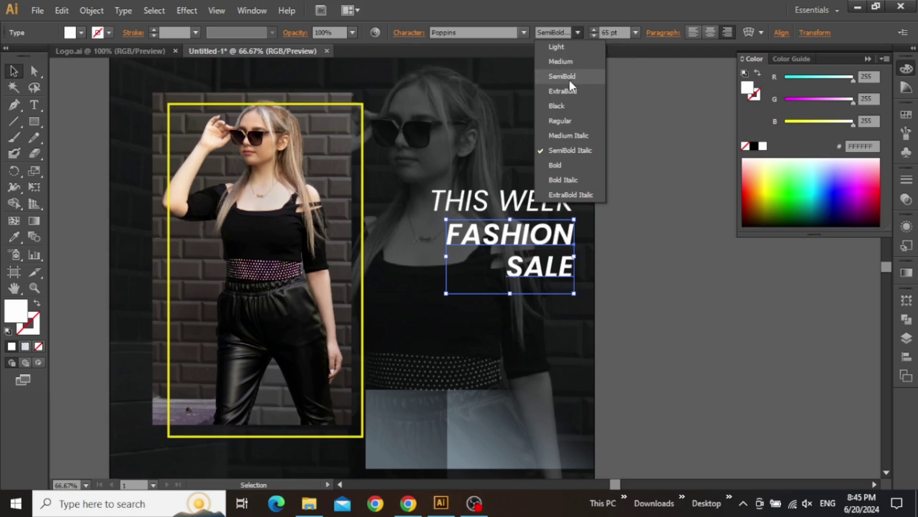
click(568, 180)
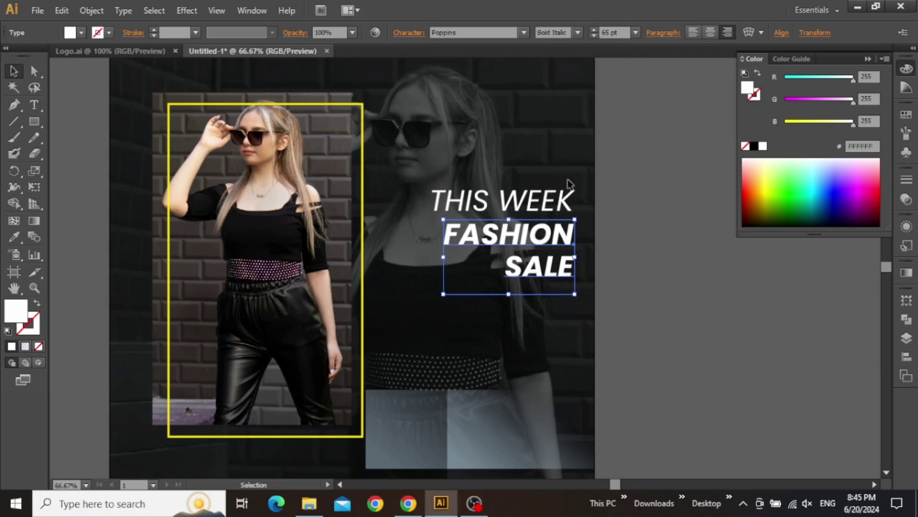
Step: Enlarge the FASHION SALE text to 120 pt and move it down clear of the THIS WEEK line
click(628, 37)
key(Up)
key(Up)
key(Up)
key(Up)
key(Up)
key(Up)
key(Up)
key(Up)
key(Up)
key(Up)
key(Up)
key(Up)
key(Up)
key(Up)
key(Up)
key(Up)
key(Up)
key(Up)
key(Up)
key(Up)
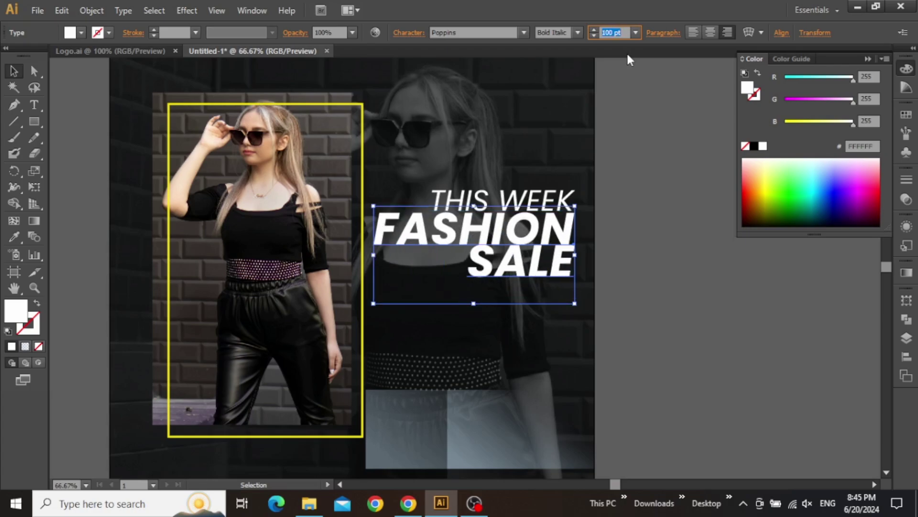
key(Up)
key(Up)
key(Up)
key(Up)
key(Up)
key(Up)
key(Up)
key(Up)
key(Up)
key(Up)
key(Up)
key(Up)
key(Up)
key(Up)
key(Up)
key(Up)
key(Up)
key(Up)
key(Up)
key(Up)
key(Return)
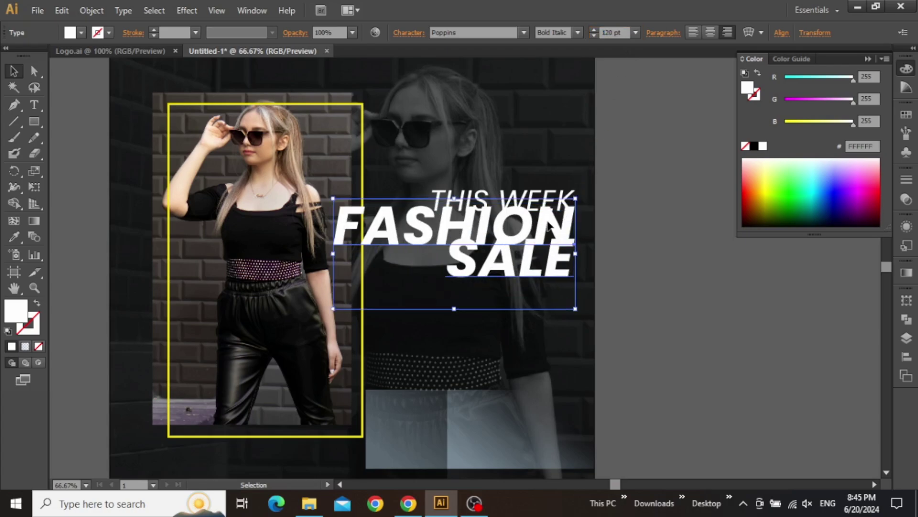
drag(548, 219, 551, 234)
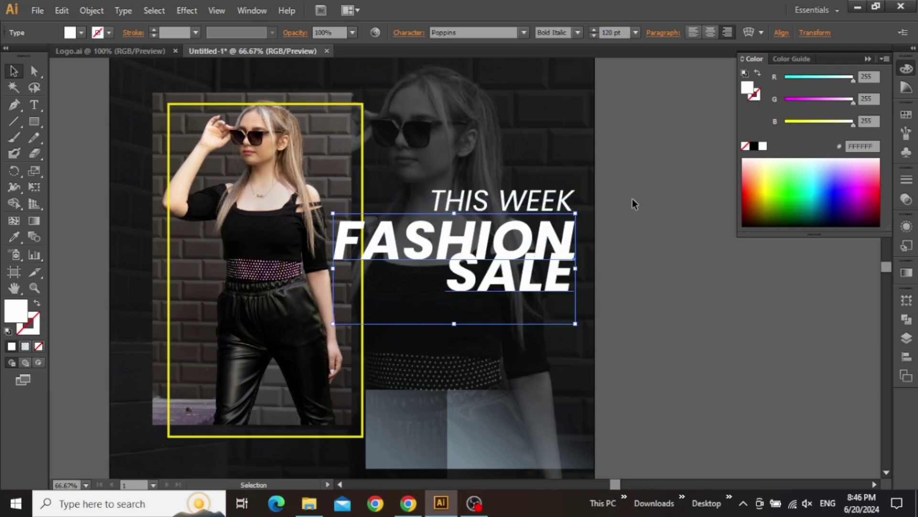
Step: Increase the leading of the FASHION SALE text to 108 pt
click(409, 34)
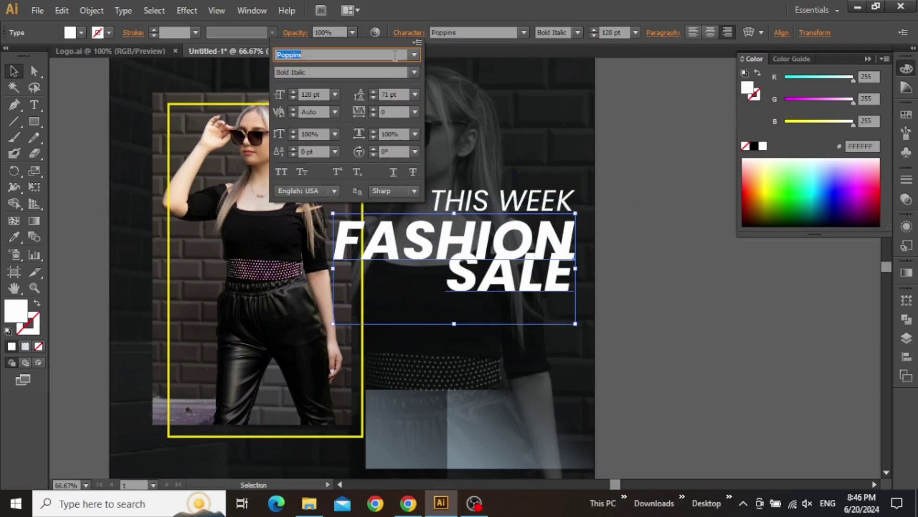
click(387, 93)
key(Up)
key(Up)
key(Up)
key(Up)
key(Up)
key(Up)
key(Up)
key(Up)
key(Up)
key(Up)
key(Up)
key(Up)
key(Up)
key(Up)
key(Up)
key(Up)
key(Up)
key(Up)
key(Up)
key(Up)
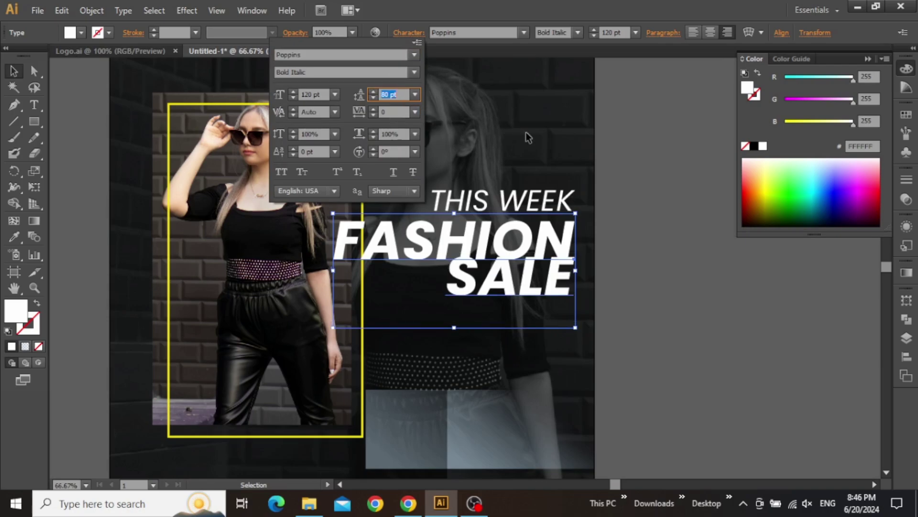
key(Down)
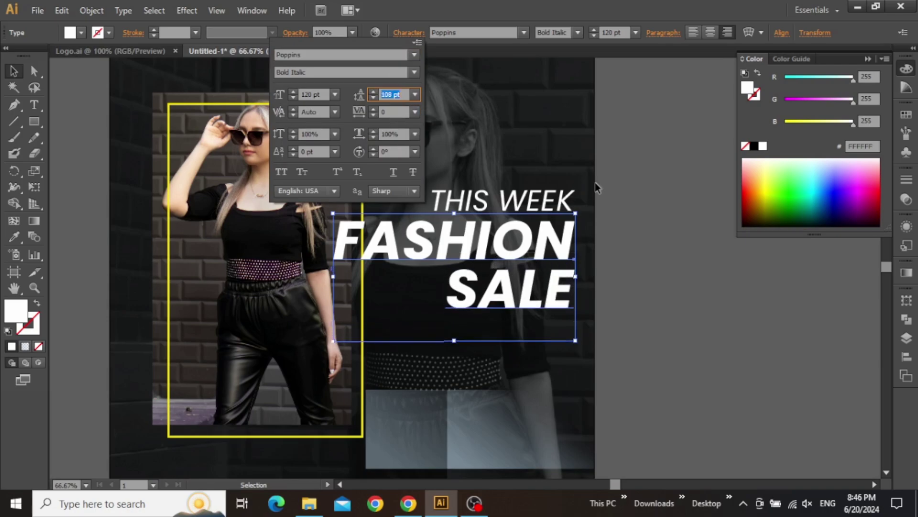
key(Return)
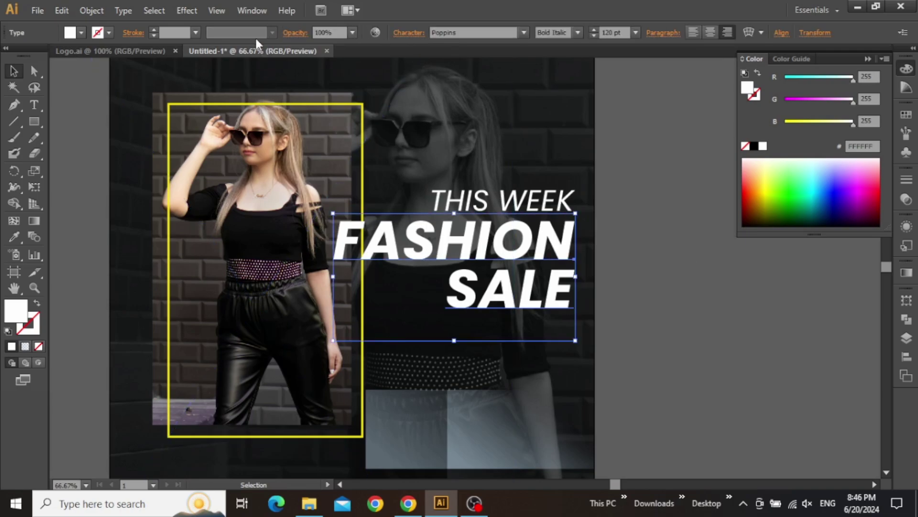
Step: Apply a Multiply drop shadow to FASHION SALE with 80% opacity, 5 px X offset, 10 px Y offset and 8 px blur
click(191, 13)
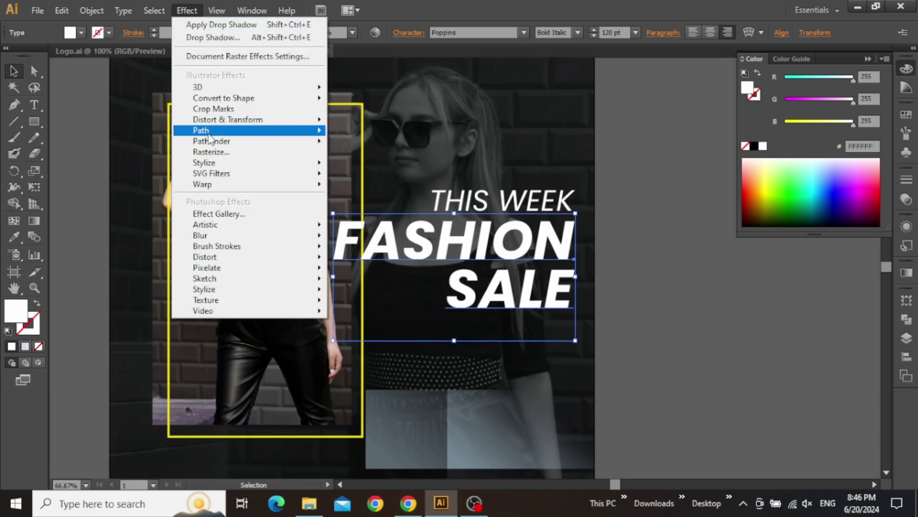
mouse_move(317, 164)
click(362, 165)
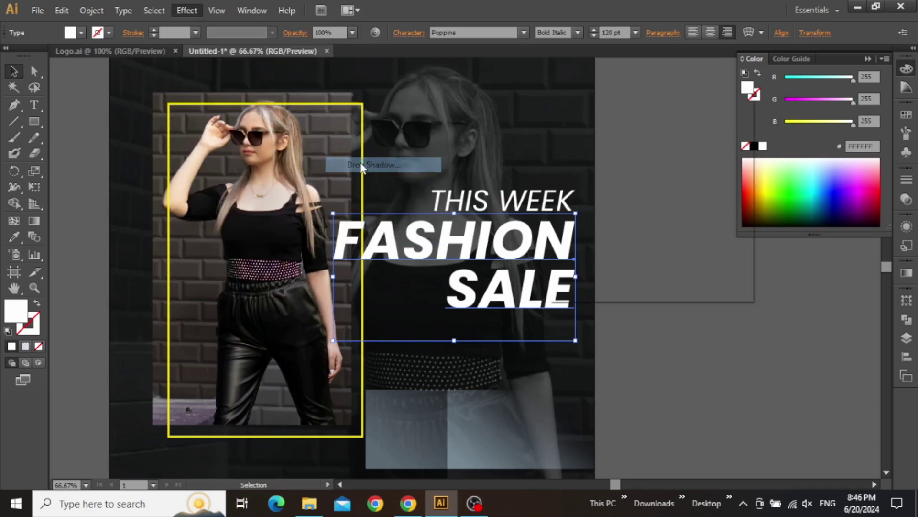
drag(622, 114, 656, 252)
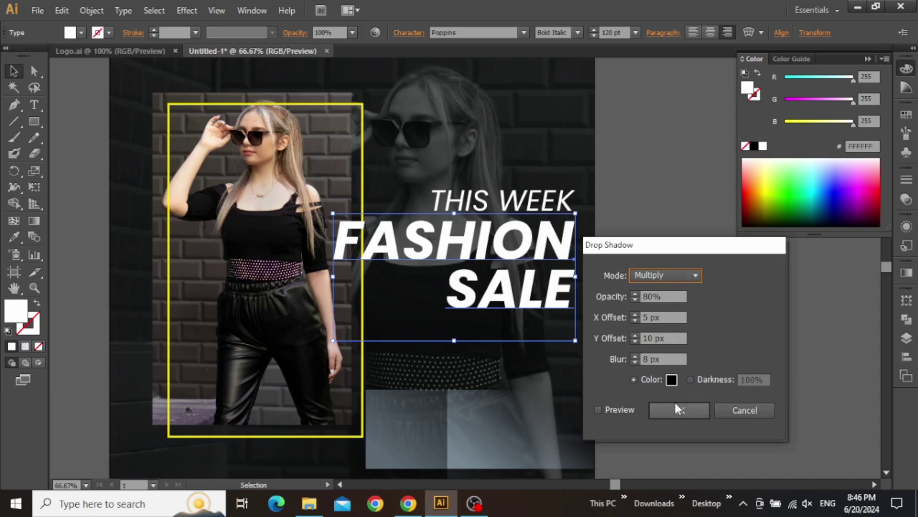
click(680, 406)
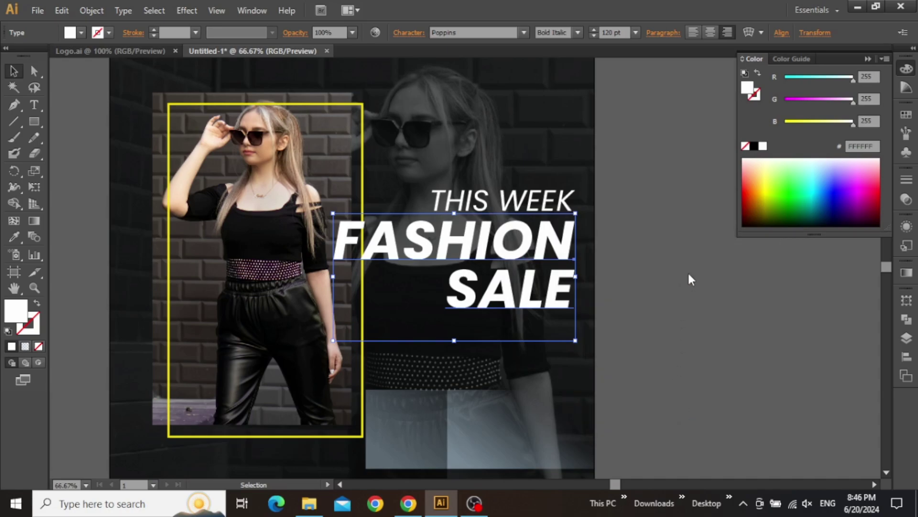
click(681, 239)
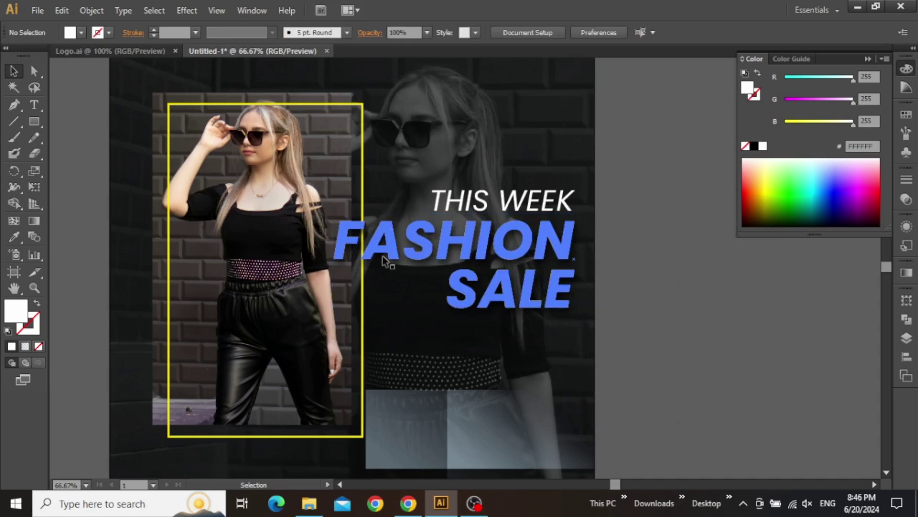
Step: Set the FASHION SALE text's font size to 126 pt
click(399, 257)
click(461, 277)
click(493, 271)
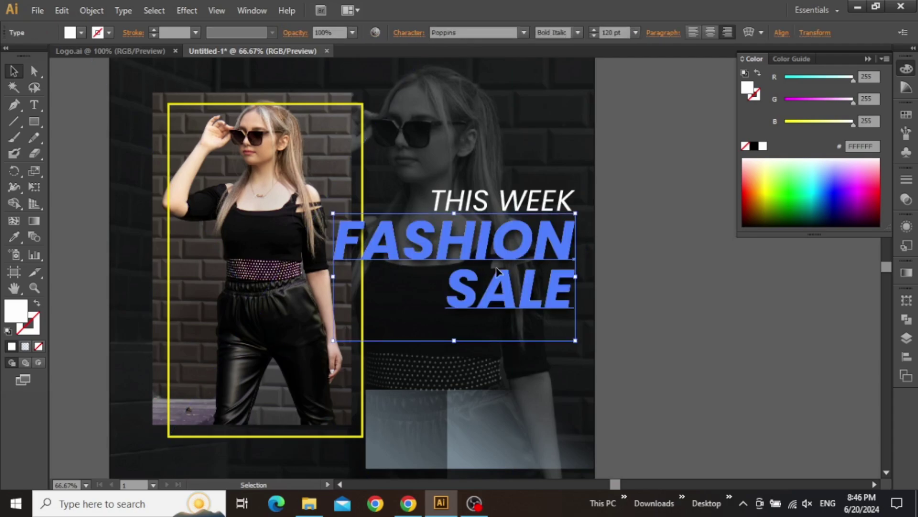
click(655, 183)
drag(646, 213, 623, 197)
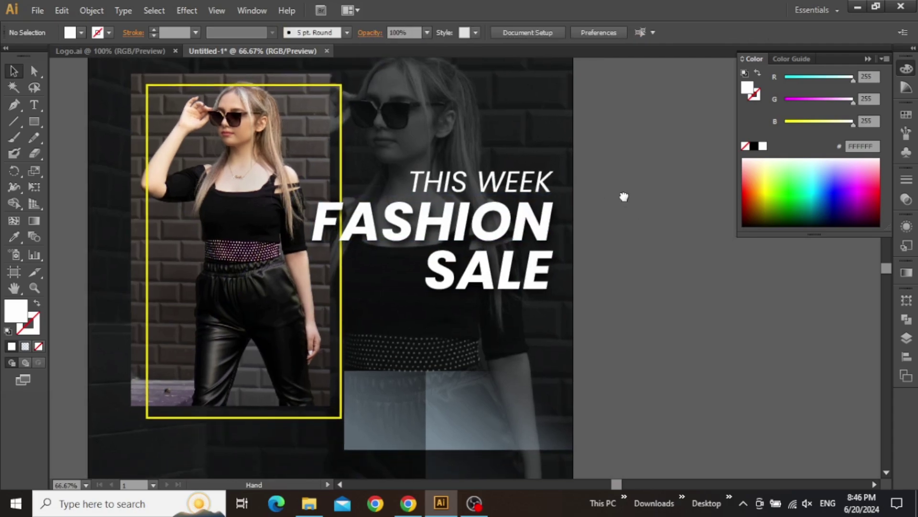
click(449, 209)
double_click(608, 32)
text(125)
key(Return)
key(Up)
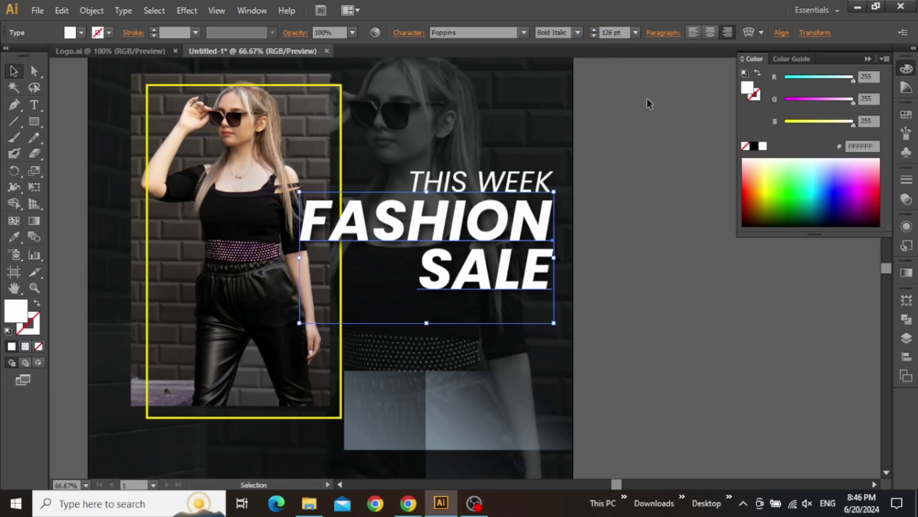
click(648, 164)
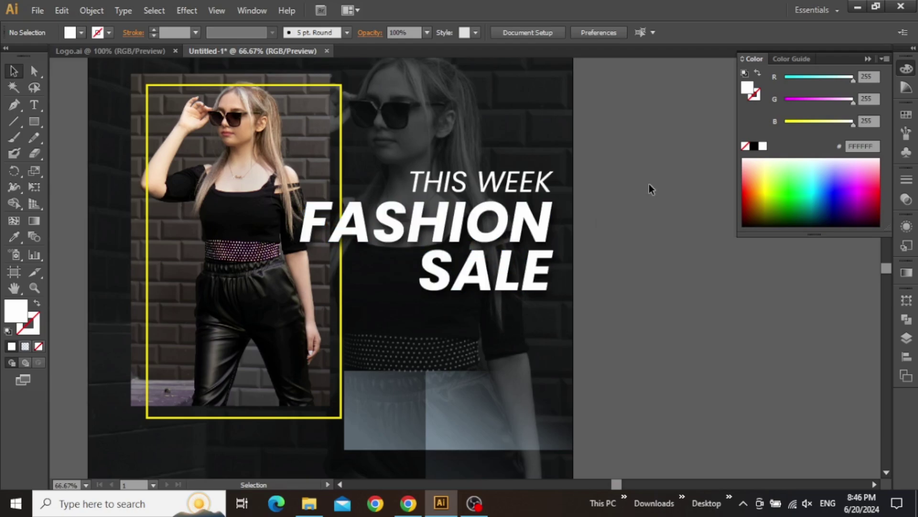
Step: Copy the hex code FFEA00 from the yellow Headline colour swatch beside the artboard
drag(650, 188, 586, 248)
scroll(580, 232, right, 5)
scroll(614, 214, up, 5)
key(t)
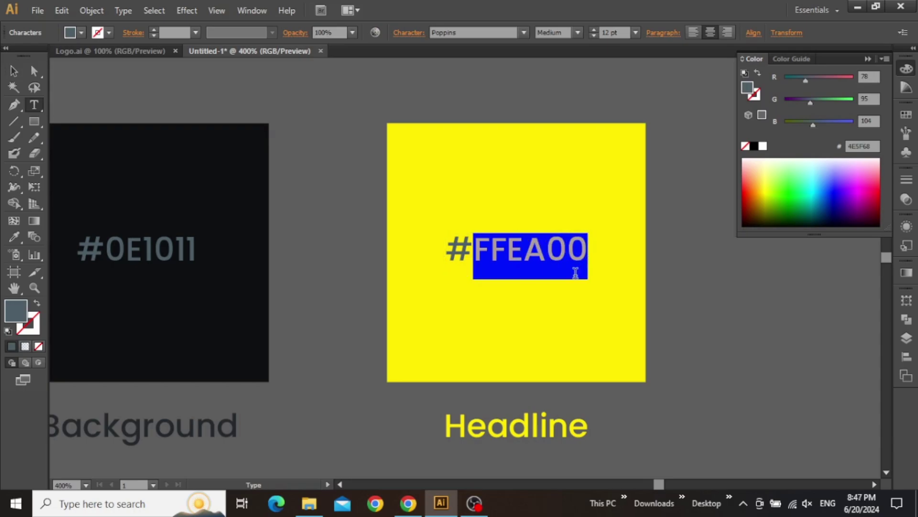
key(Escape)
click(704, 330)
Step: Recolour only the word SALE in the headline with the yellow fill FFEA00
scroll(704, 332, down, 5)
drag(312, 353, 586, 209)
triple_click(536, 256)
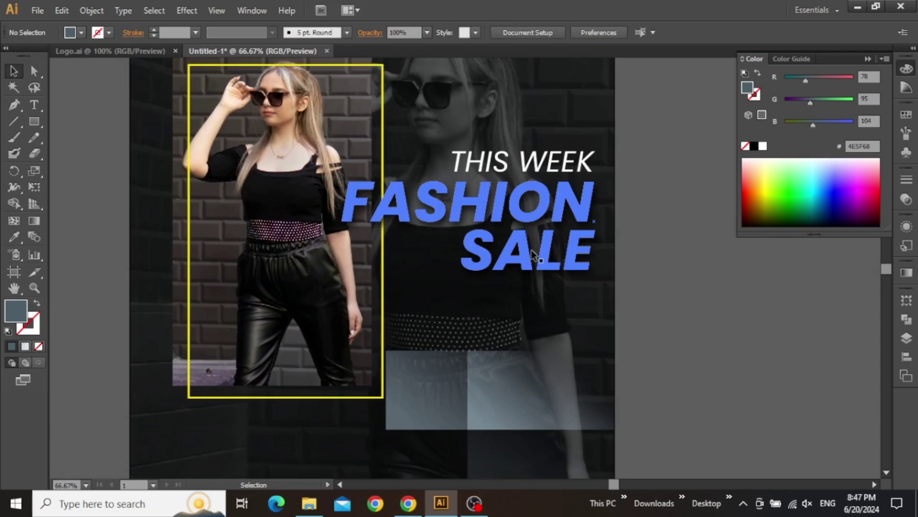
double_click(506, 259)
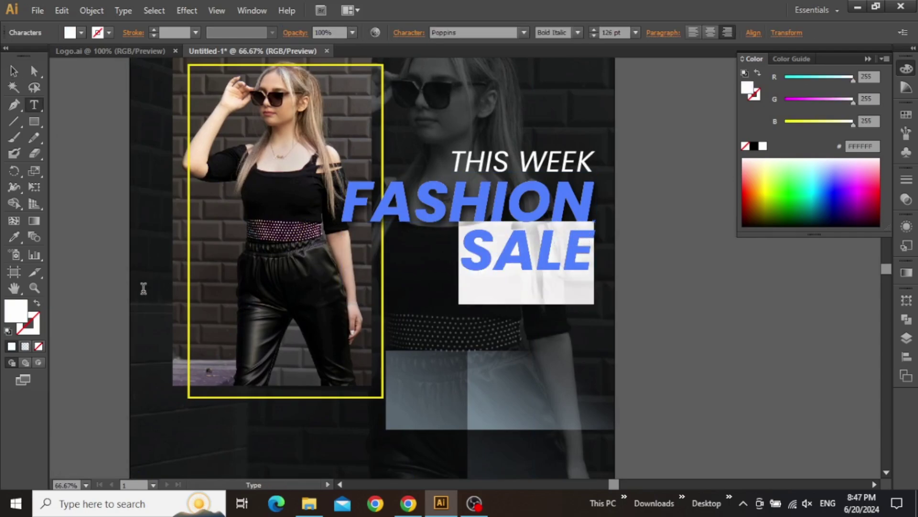
double_click(22, 319)
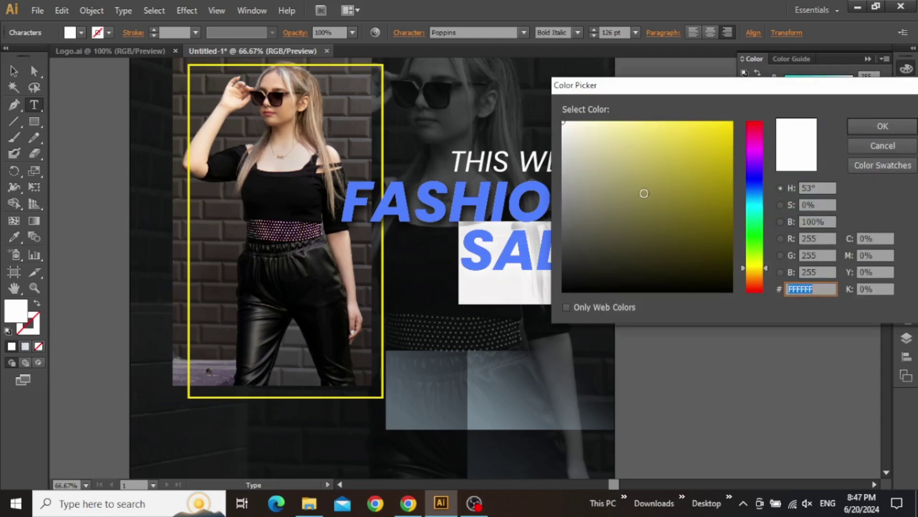
text(FFEA00)
click(882, 125)
key(Escape)
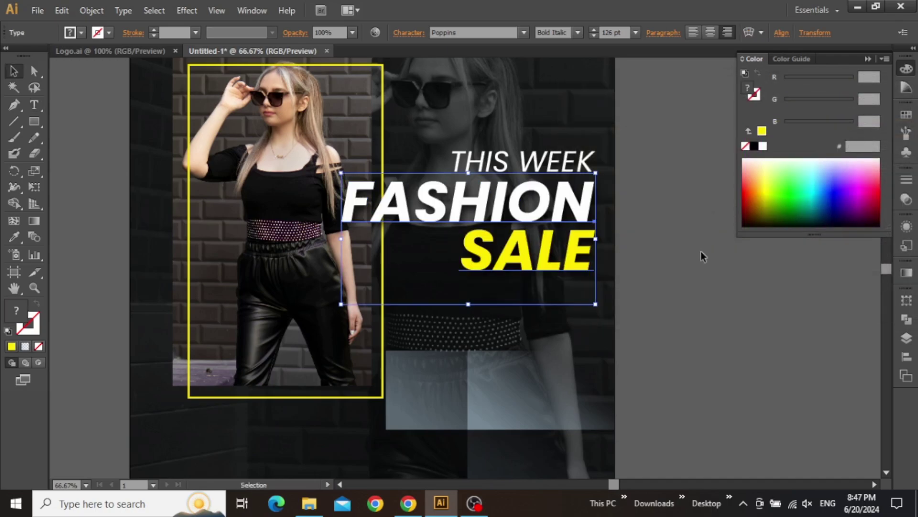
click(701, 246)
Step: Duplicate the THIS WEEK text down onto the light-blue panel below the headline
scroll(701, 227, down, 1)
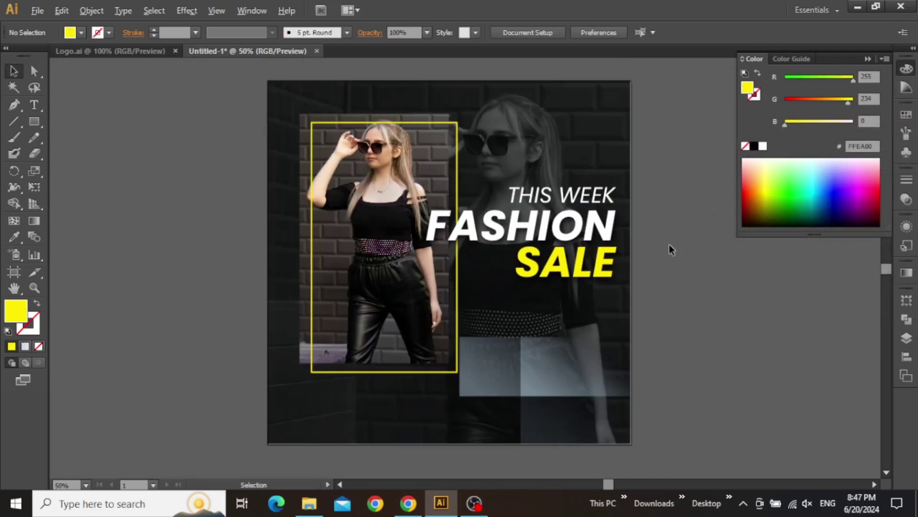
scroll(667, 220, right, 1)
scroll(666, 220, left, 1)
scroll(675, 215, down, 3)
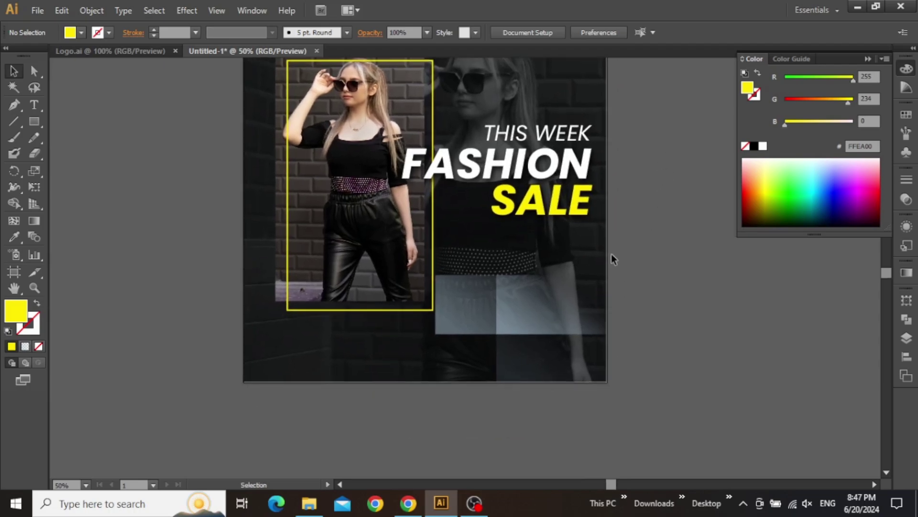
scroll(611, 256, up, 1)
scroll(545, 246, right, 1)
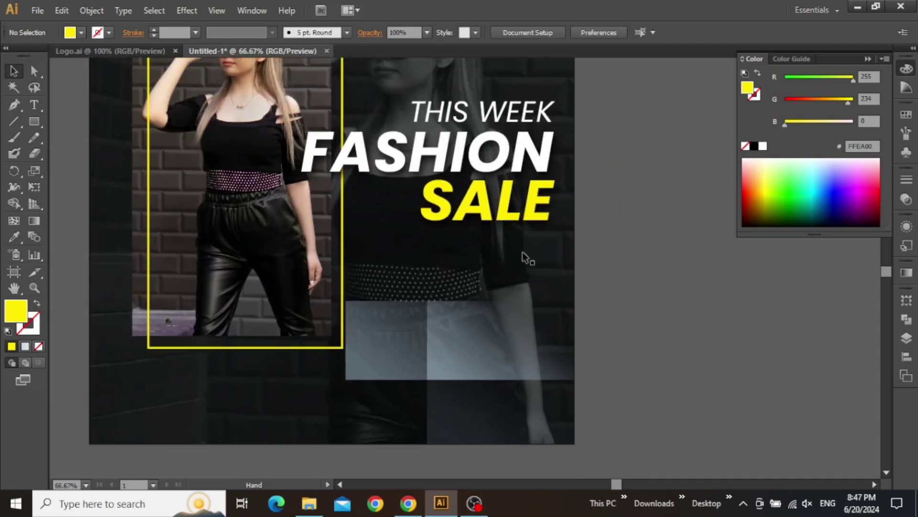
click(486, 119)
drag(490, 118, 488, 344)
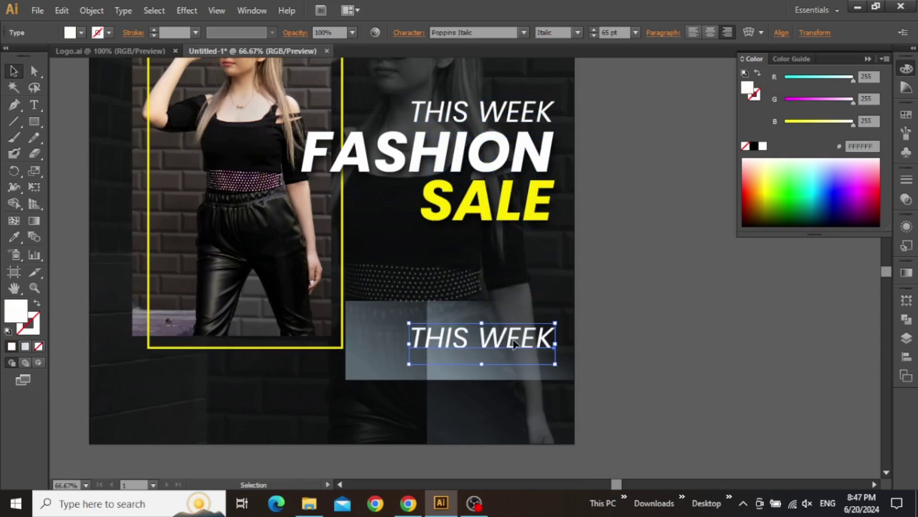
Step: Replace the duplicated text on the light-blue panel with 70%
double_click(506, 338)
key(ctrl+a)
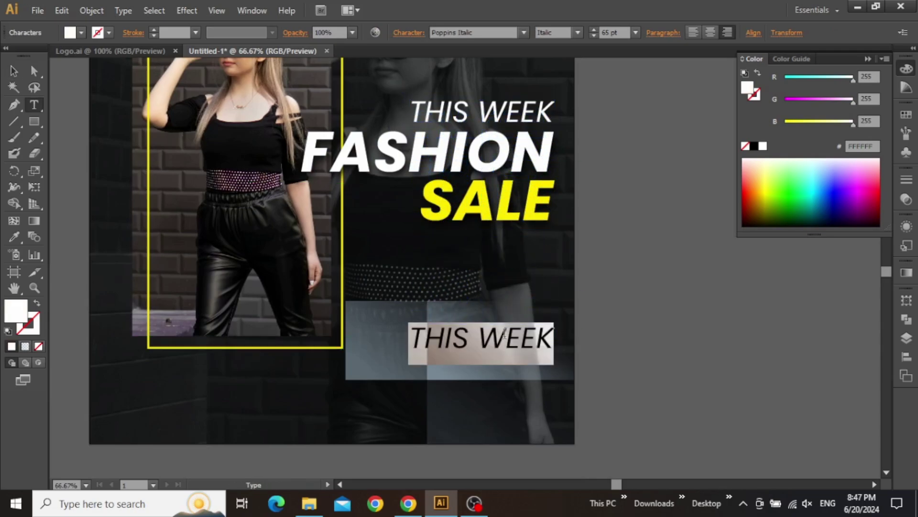
key(BackSpace)
text(70)
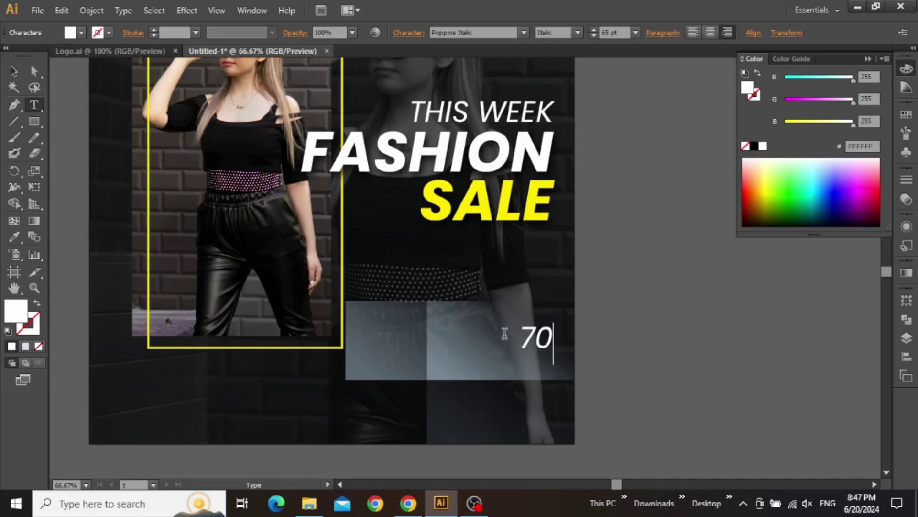
text(%)
key(Escape)
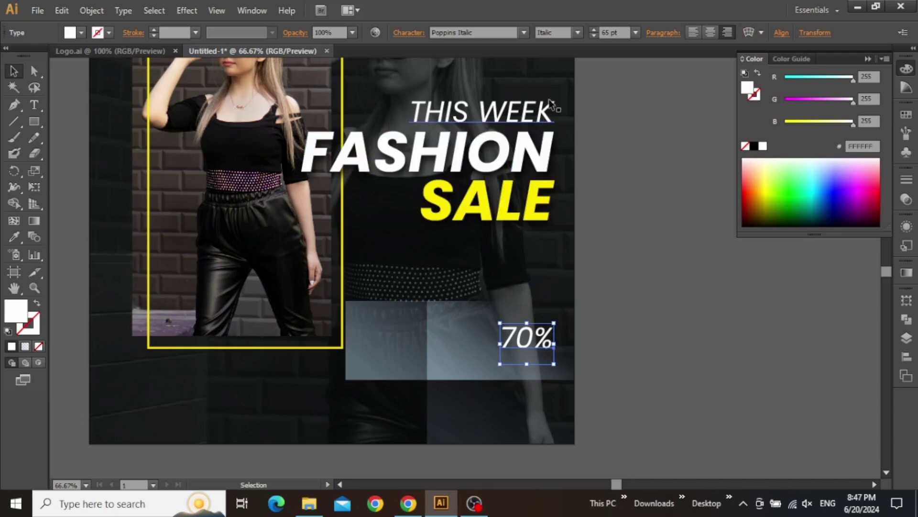
Step: Set the 70% text on the light-blue panel to Poppins Bold at 90 pt
click(572, 34)
click(524, 33)
click(474, 59)
click(577, 34)
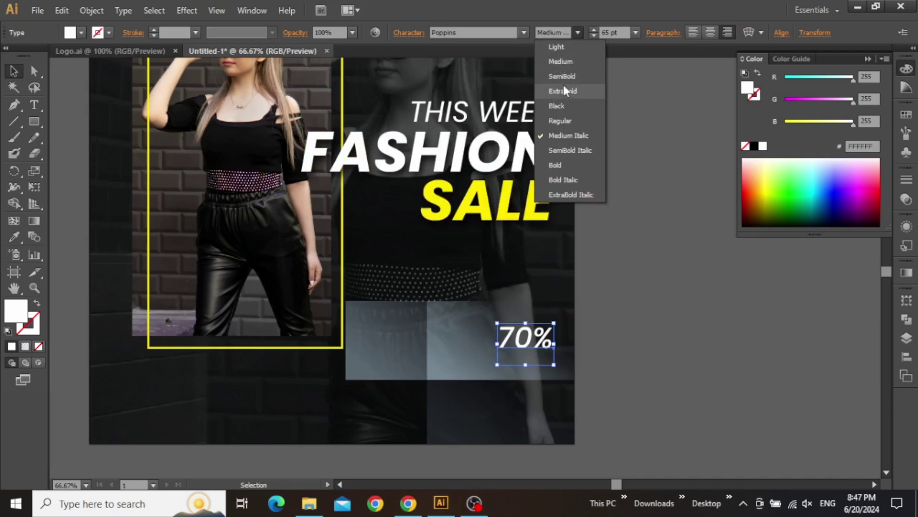
click(568, 168)
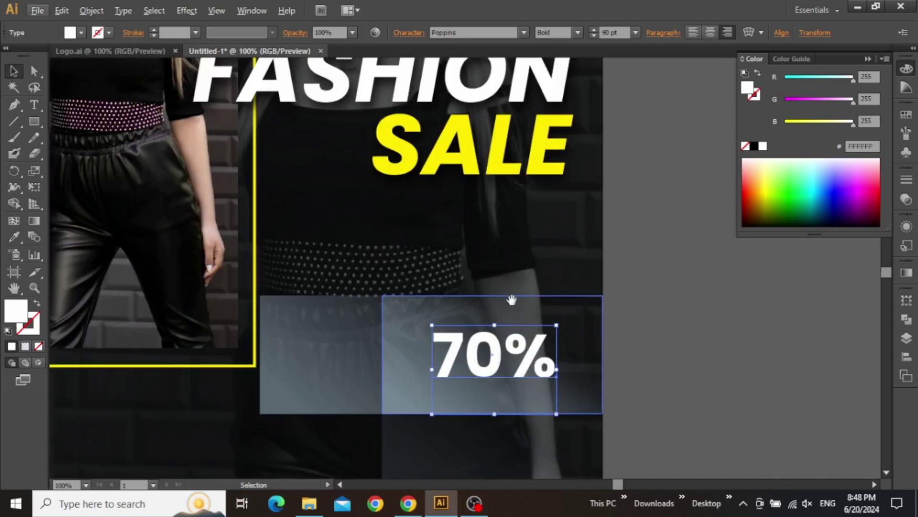
Step: Duplicate the 70% text above itself, replace the copy with UP TO, and style it Poppins Regular at 54 pt
drag(494, 333, 461, 266)
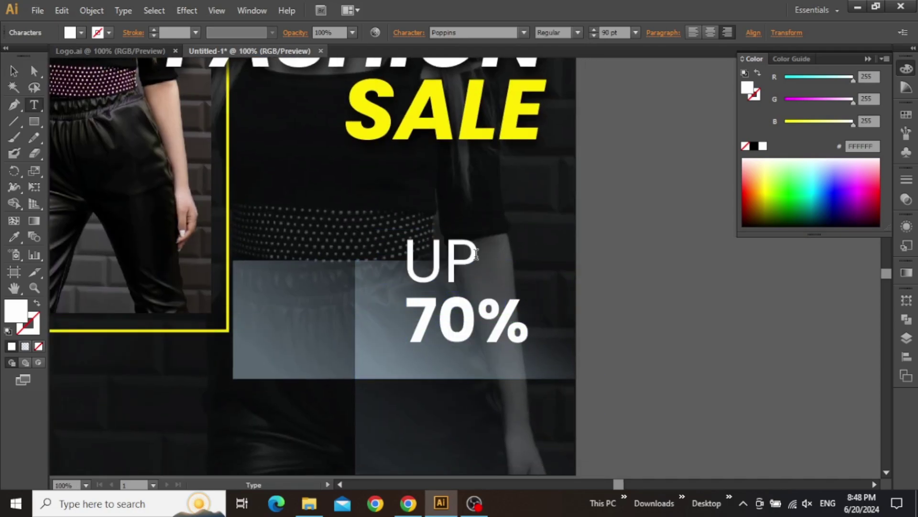
text(TO)
key(Escape)
click(617, 31)
scroll(624, 34, down, 20)
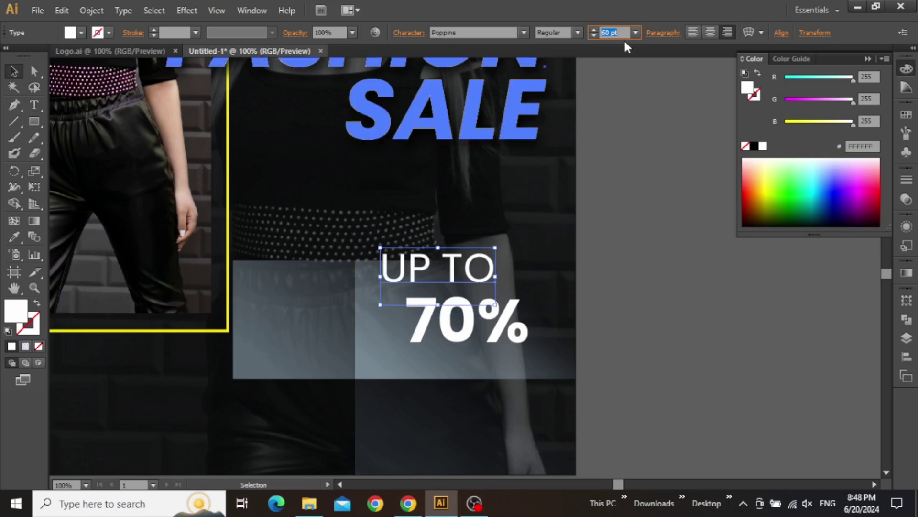
scroll(624, 33, down, 1)
scroll(623, 34, down, 2)
Step: Duplicate the UP TO text to the lower right of 70% and replace the copy with OFF
drag(460, 290, 524, 356)
double_click(524, 357)
key(ctrl+a)
text(OFF)
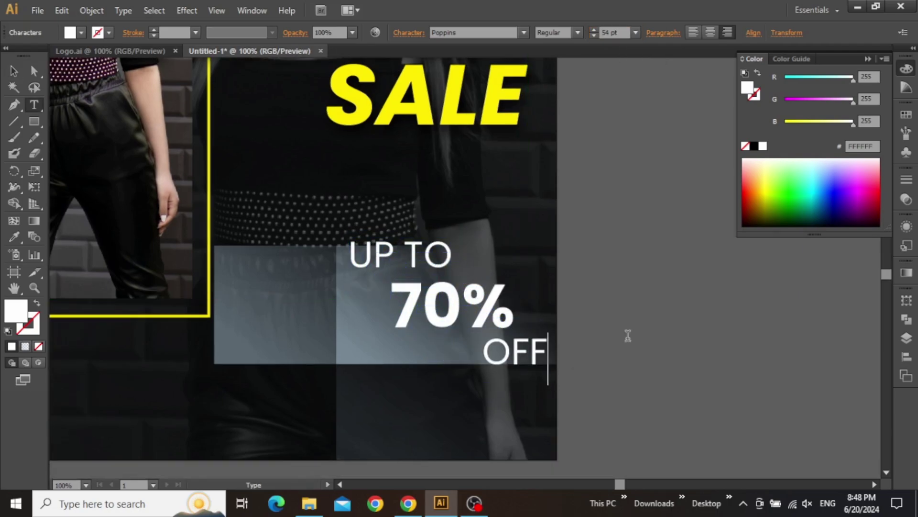
key(Escape)
key(ctrl+minus)
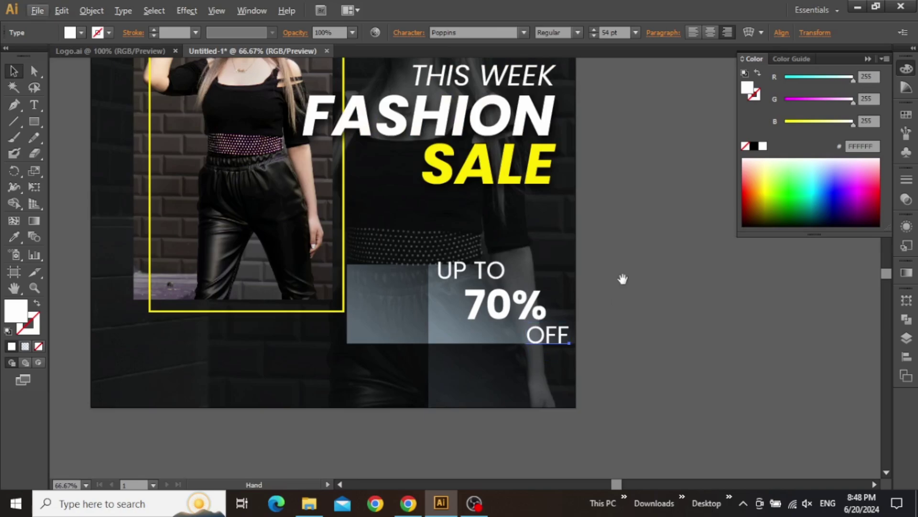
Step: Extend the light-blue panel upward around UP TO and shift the three discount texts left so OFF aligns with the headline's right edge
click(464, 299)
drag(467, 296, 508, 283)
click(454, 326)
click(625, 292)
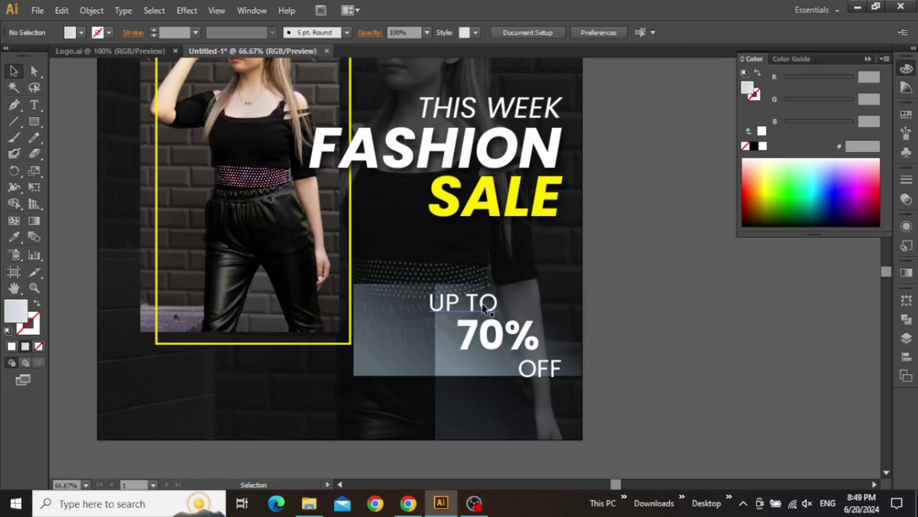
Step: Widen the lighter panel section and the dark block beneath it leftward to just before the start of UP TO
click(484, 308)
click(437, 340)
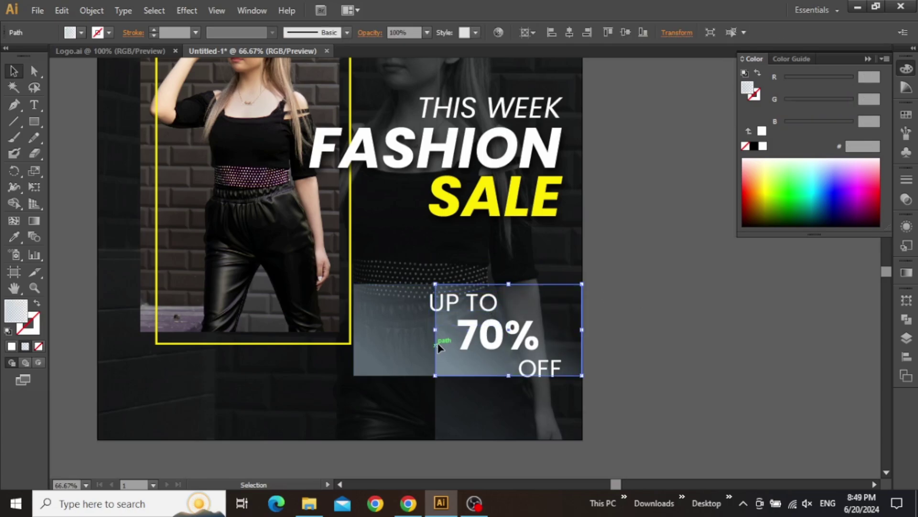
drag(436, 329, 423, 330)
click(445, 410)
drag(435, 407, 422, 407)
Step: Nudge the UP TO 70% OFF texts slightly upward within the light-blue panel
click(497, 335)
key(Up)
key(Up)
key(Up)
key(Up)
key(Up)
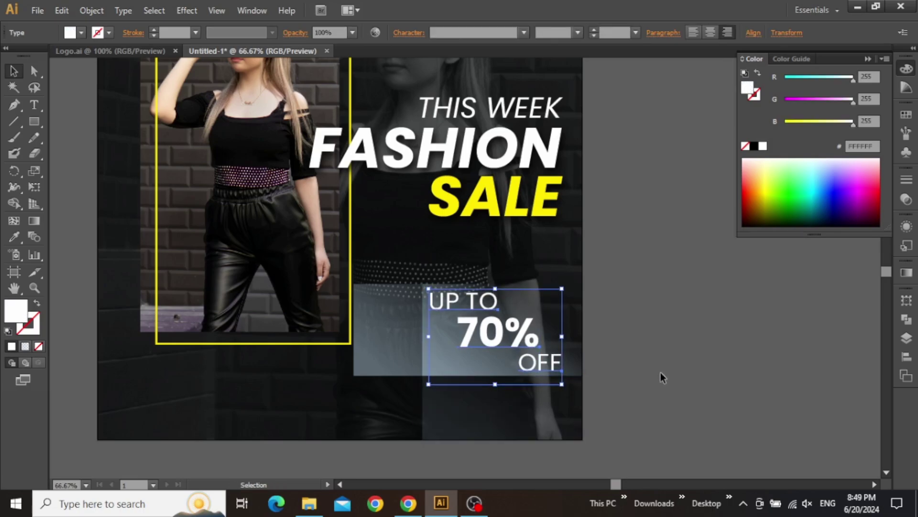
click(699, 347)
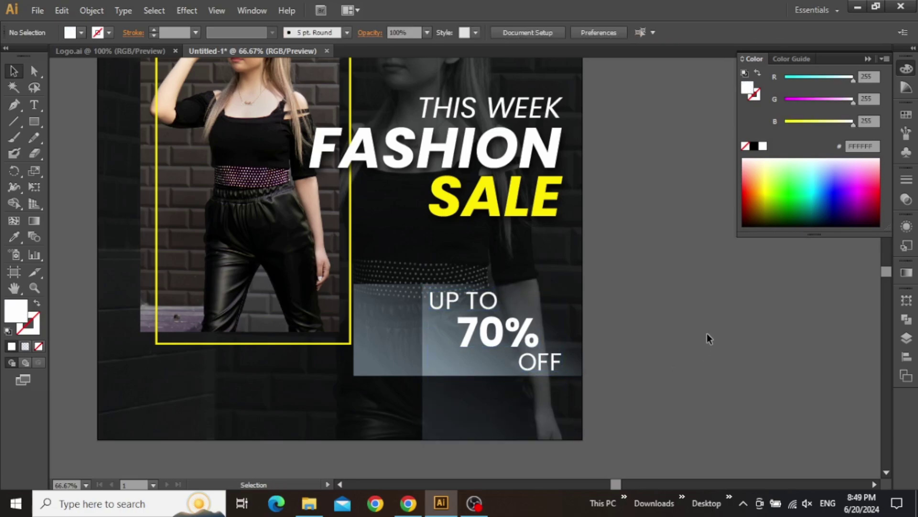
Step: Draw a straight horizontal line just below the discount panel, ending at the right edge of the headline text
scroll(707, 333, down, 1)
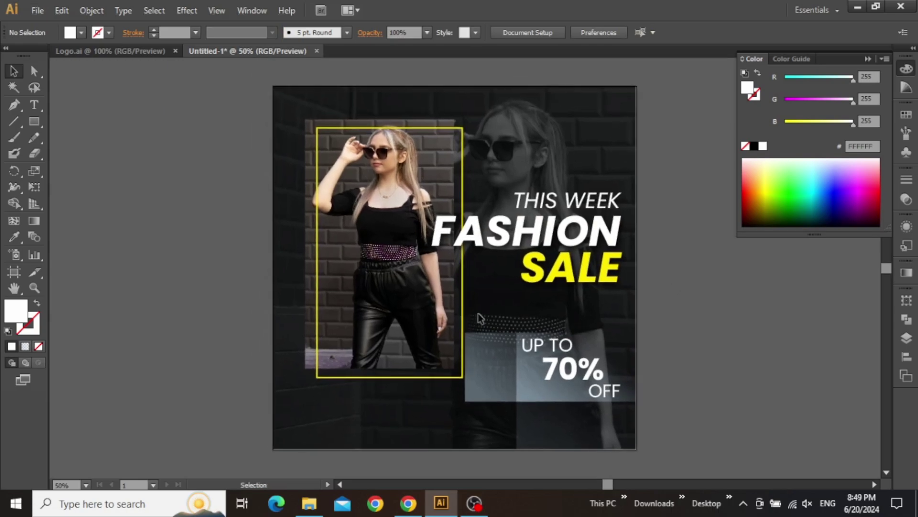
key(space)
mouse_move(397, 223)
mouse_down()
mouse_move(408, 264)
mouse_move(385, 209)
mouse_up()
click(10, 125)
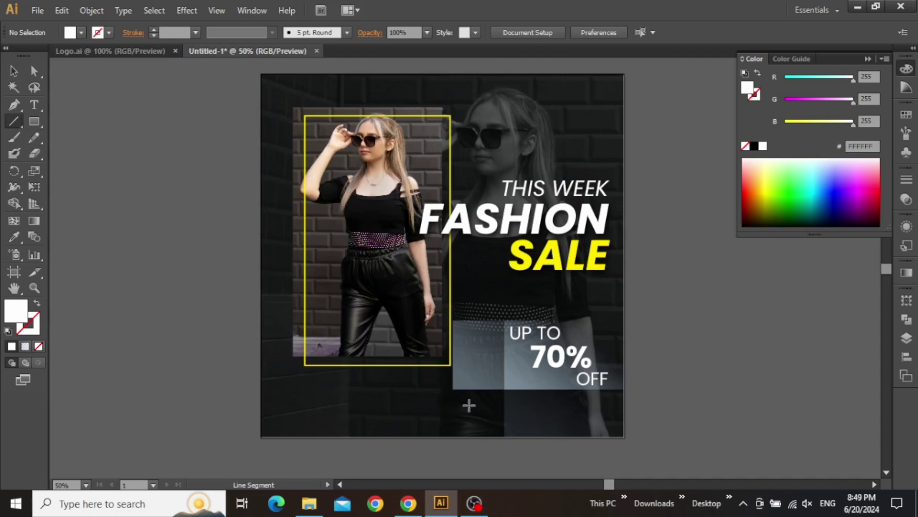
drag(462, 397, 608, 397)
key(v)
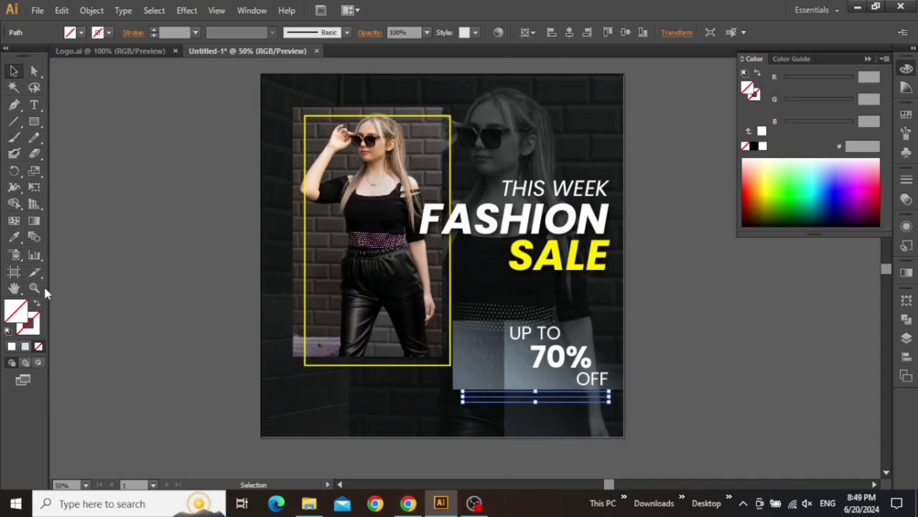
Step: Give the horizontal line below the discount panel a white stroke of 3 pt
click(39, 321)
click(763, 147)
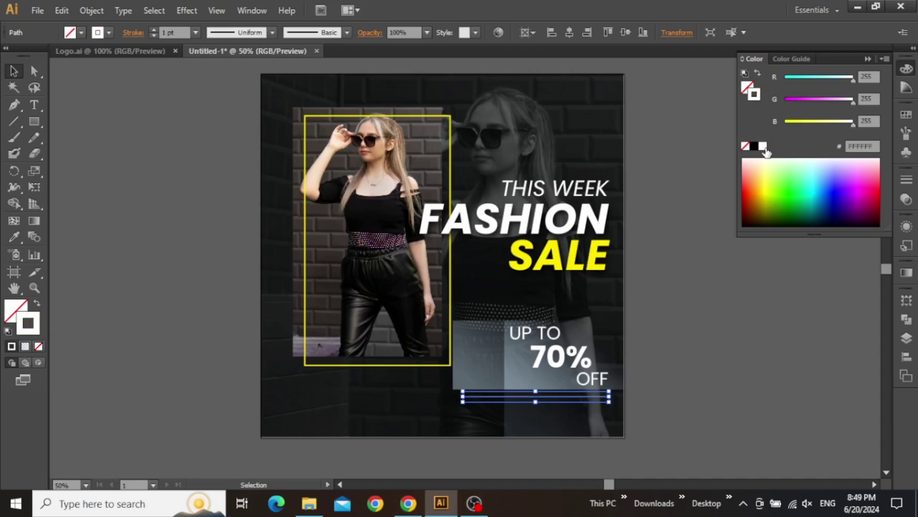
click(153, 29)
click(153, 30)
click(639, 316)
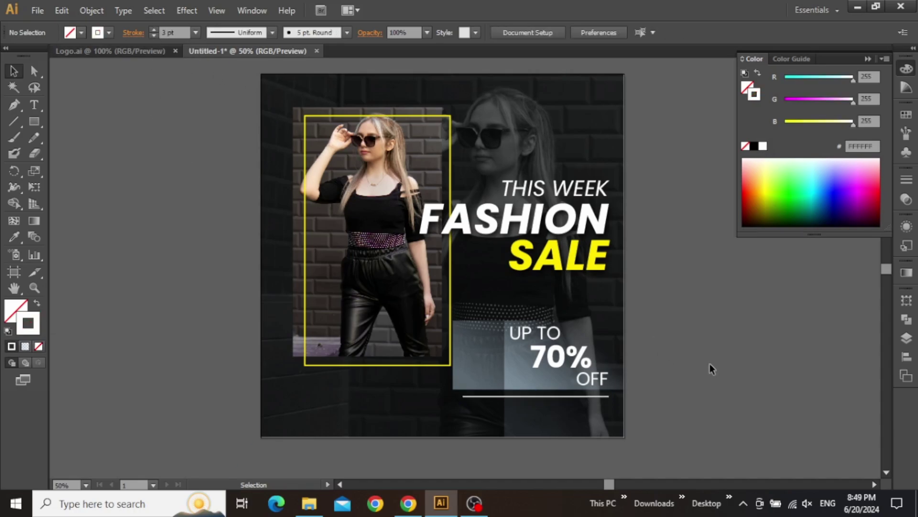
Step: Try a 4 pt stroke on the white line below the panel and return it to 3 pt
alt+scroll(589, 412, up, 3)
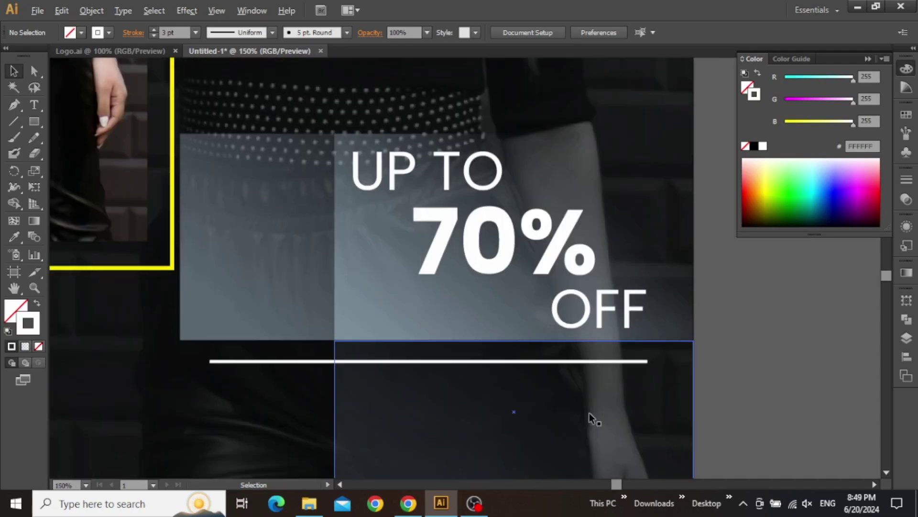
click(538, 361)
click(153, 30)
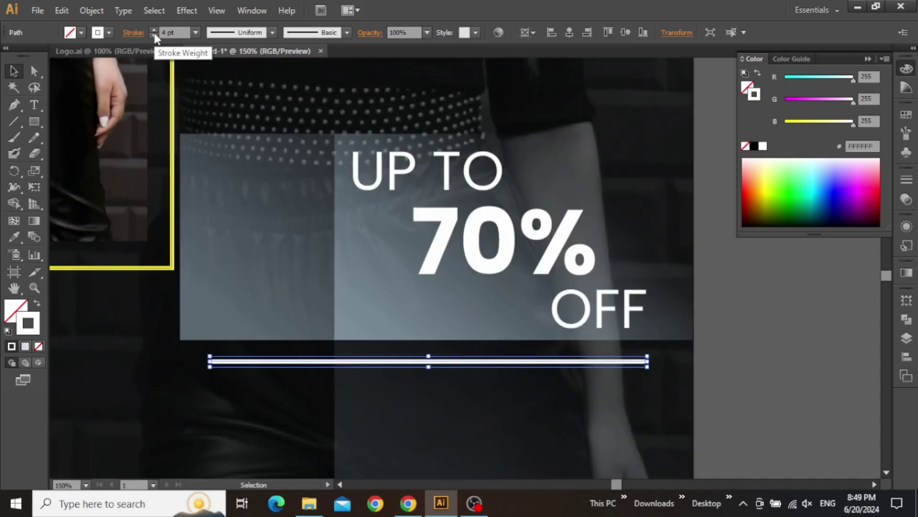
click(156, 34)
click(743, 280)
Step: Duplicate the white line as a shorter vertical line running from the artboard's top edge across the yellow frame's upper-left part
scroll(744, 282, down, 2)
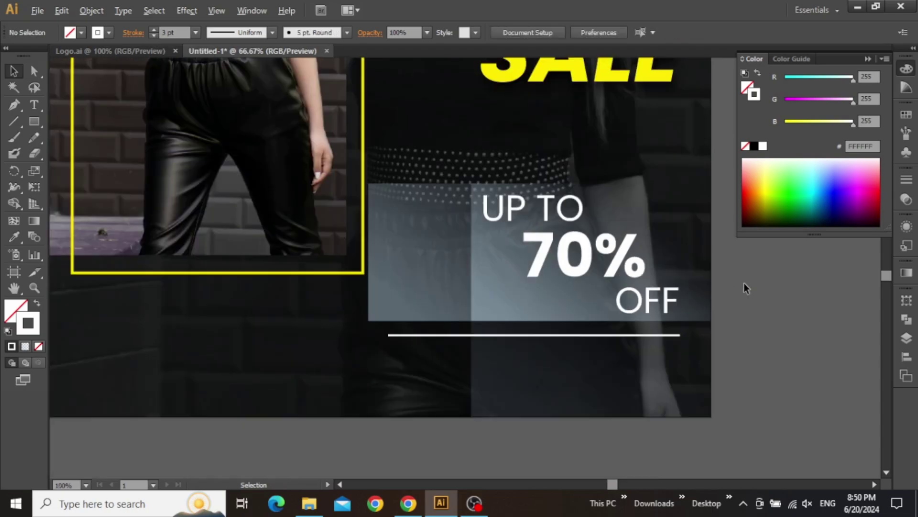
drag(748, 289, 780, 380)
click(693, 408)
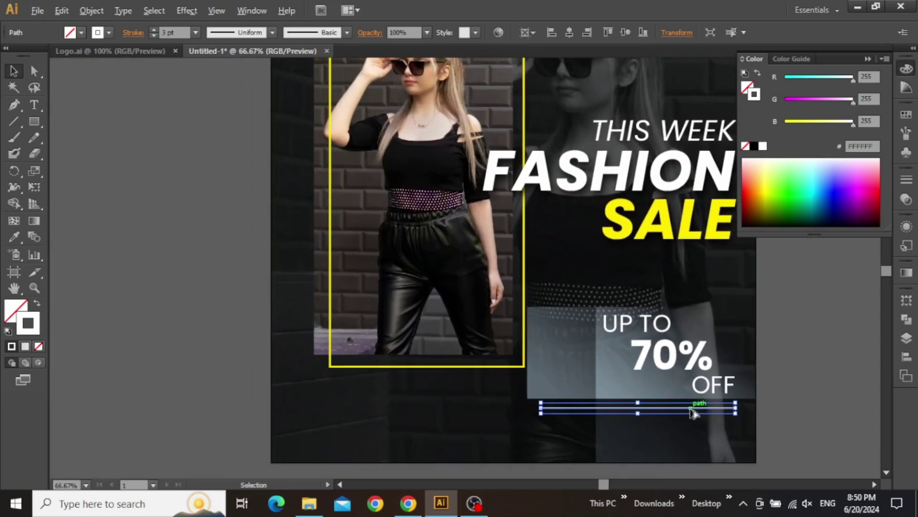
drag(696, 412, 381, 116)
scroll(381, 116, up, 3)
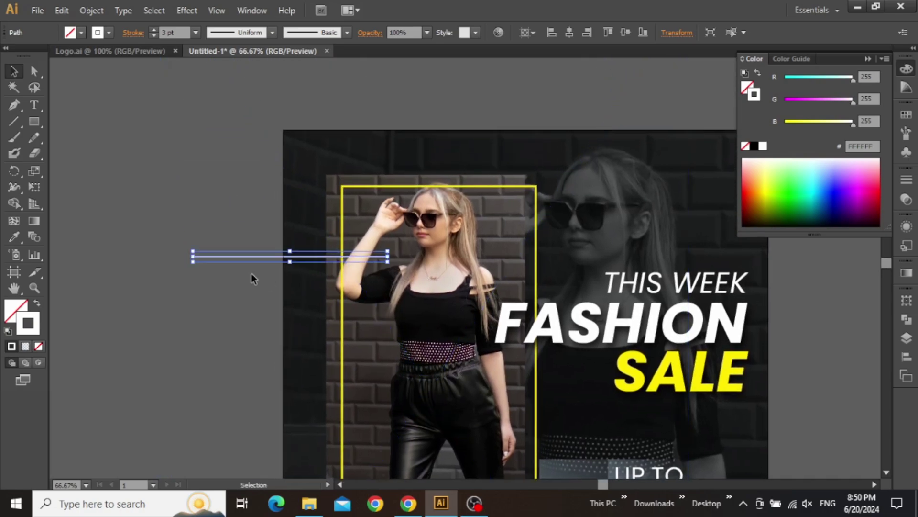
drag(188, 256, 361, 175)
drag(362, 330, 369, 215)
click(193, 201)
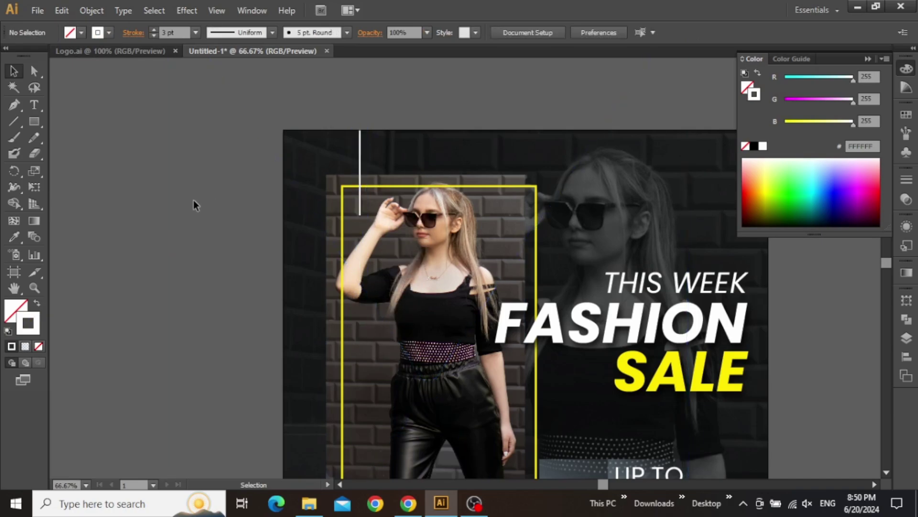
Step: Add a + character as text in the empty area above the artboard
drag(245, 228, 191, 198)
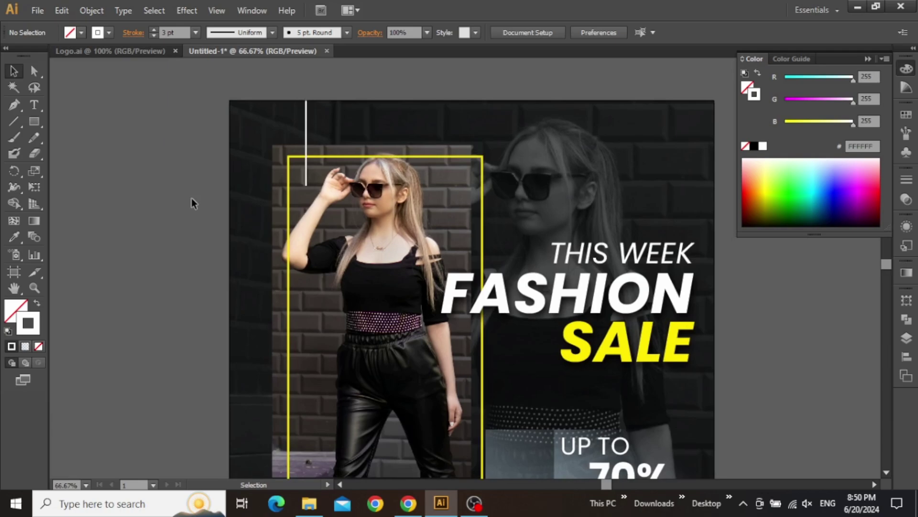
drag(764, 318, 695, 253)
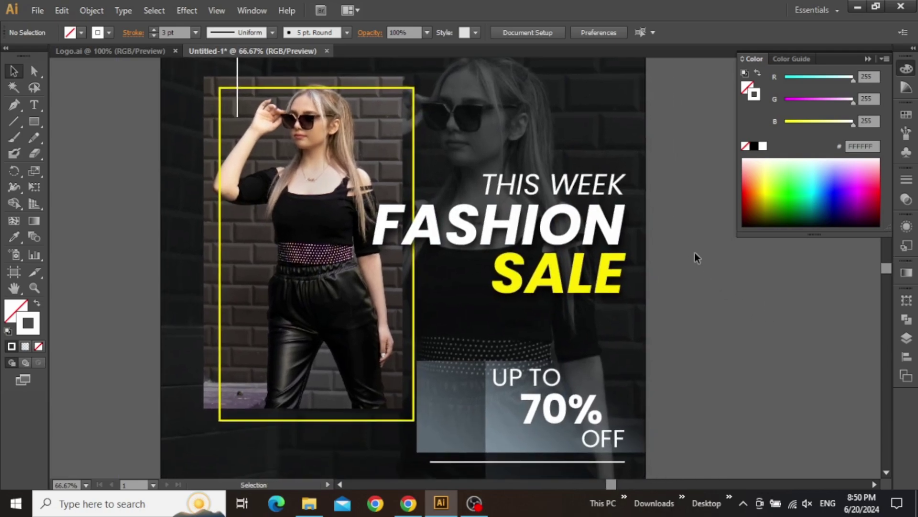
drag(480, 152, 501, 201)
scroll(488, 192, up, 1)
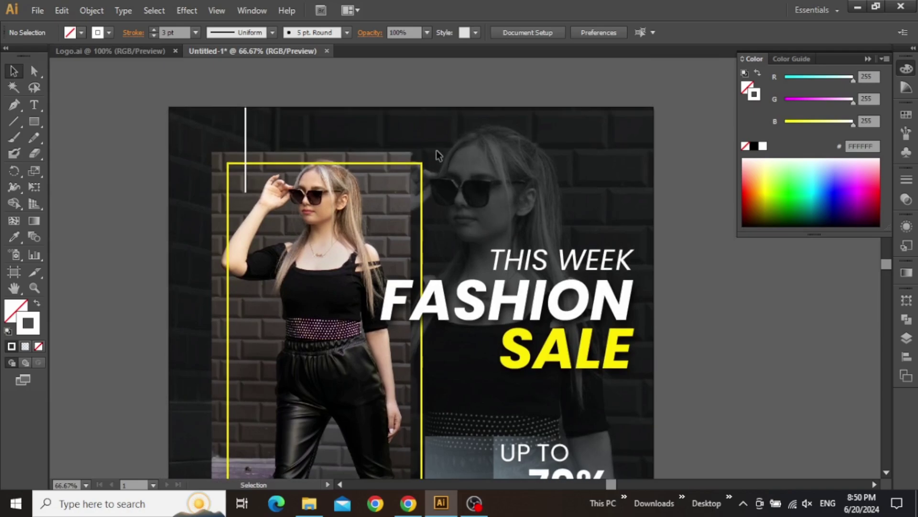
alt+scroll(438, 151, up, 2)
drag(441, 148, 359, 287)
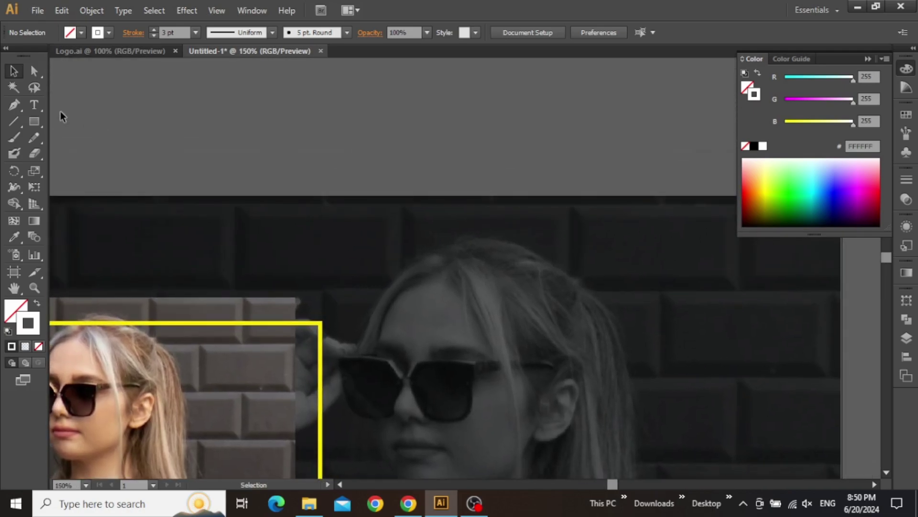
click(34, 105)
click(283, 160)
text(+)
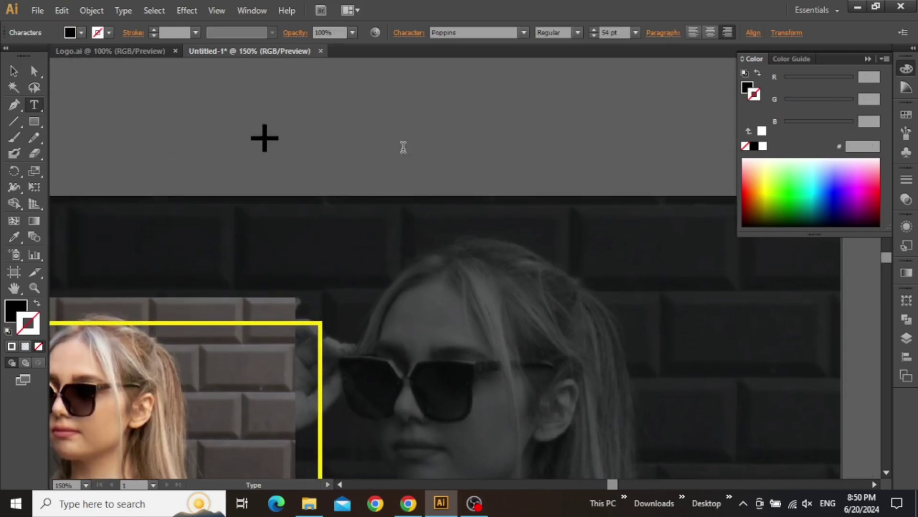
key(Escape)
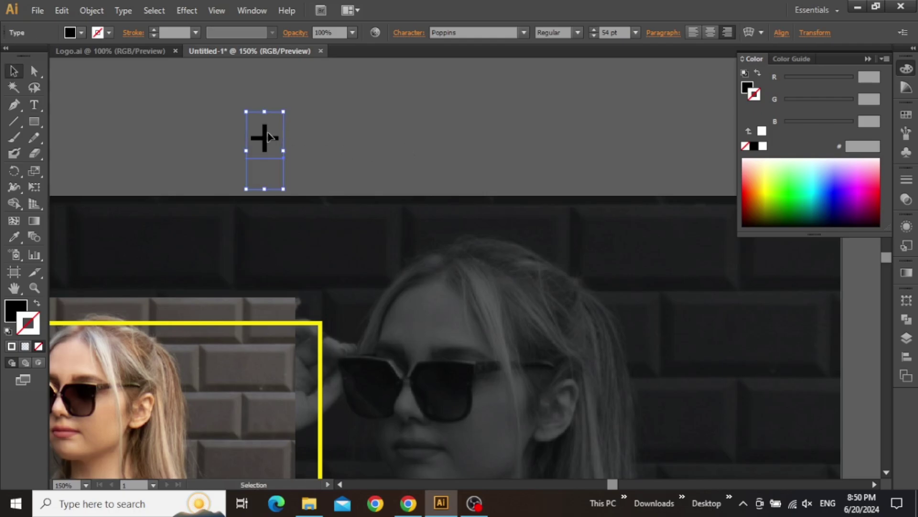
Step: Set the font weight of the + character above the artboard to SemiBold
drag(268, 138, 359, 143)
key(ctrl+equal)
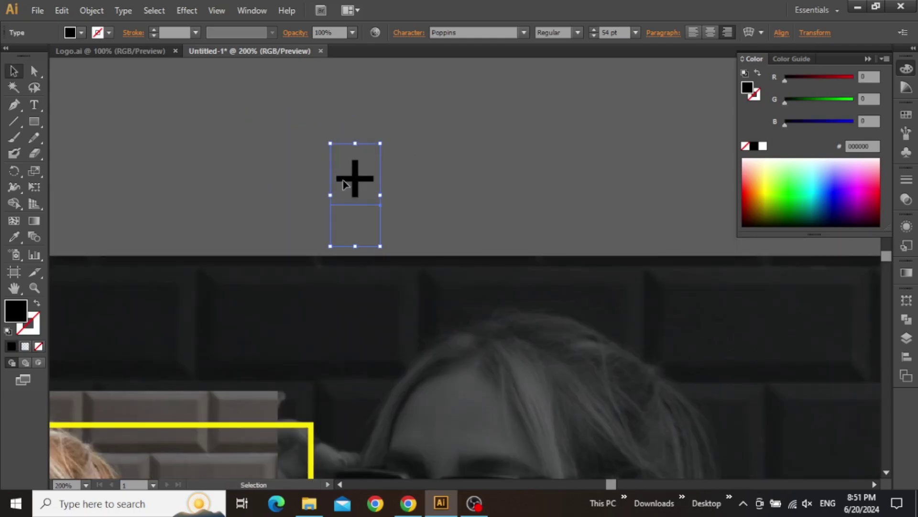
click(579, 33)
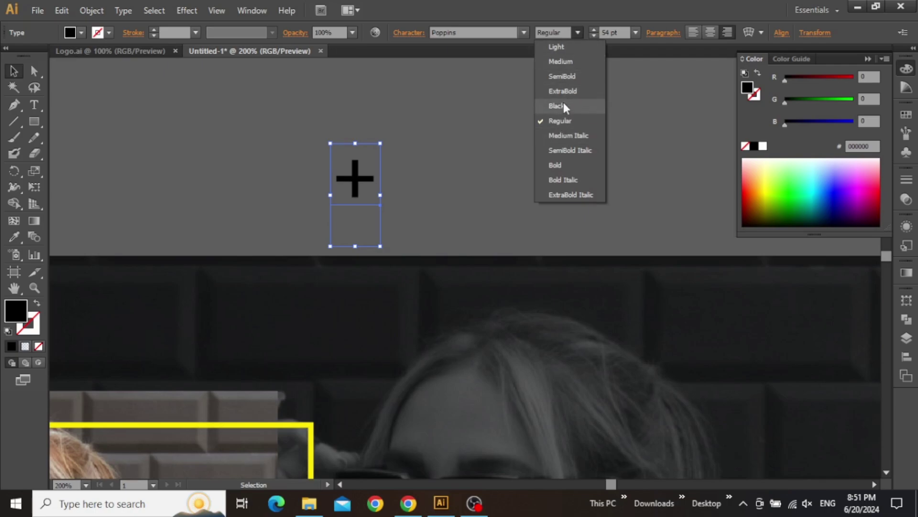
click(564, 76)
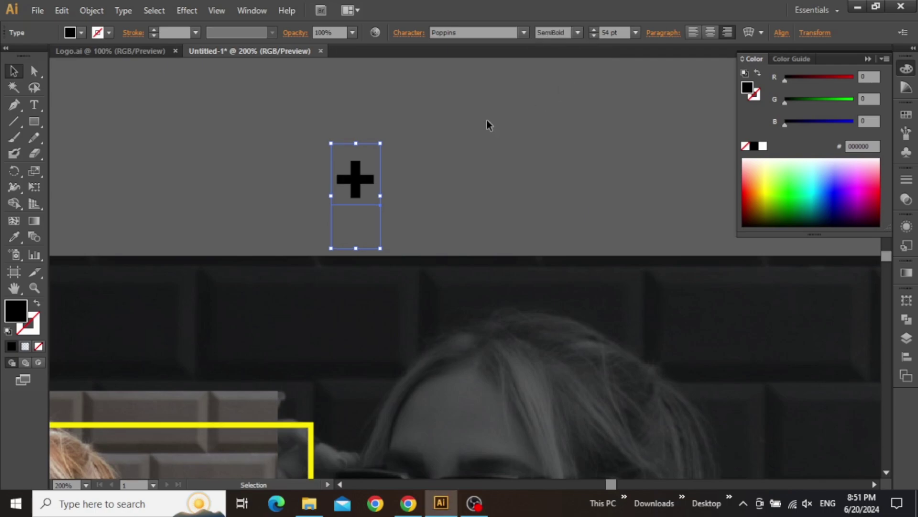
Step: Convert the + character to outlines and fill it with white
right_click(360, 181)
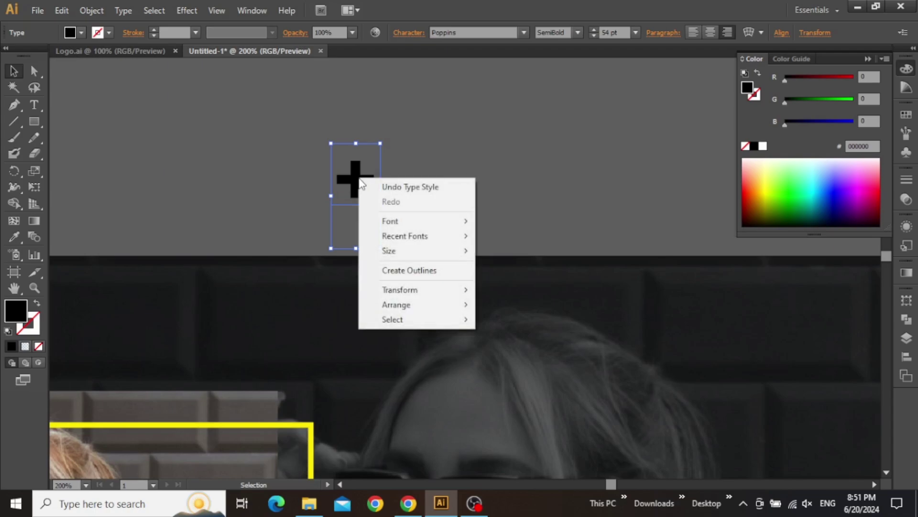
click(412, 271)
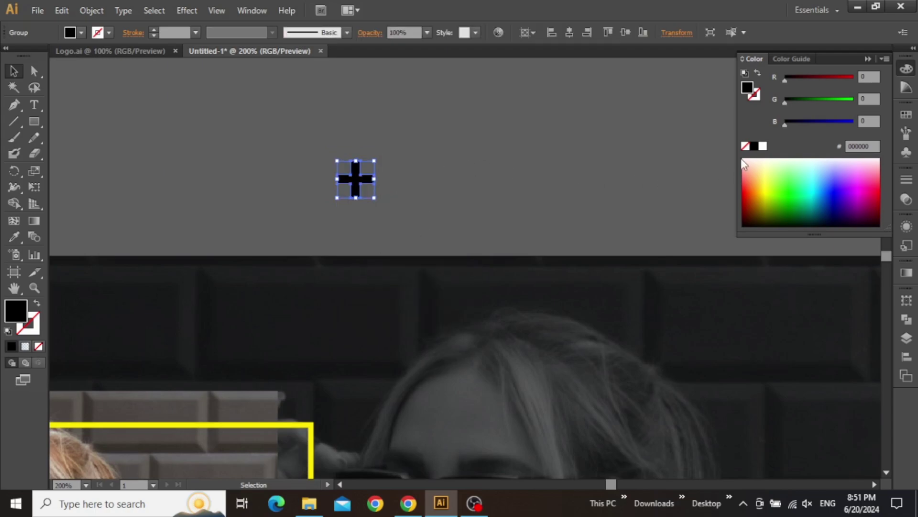
click(763, 146)
Step: Move the white plus to the yellow frame's upper-right corner and place a duplicate horizontally beside it
drag(470, 199, 494, 131)
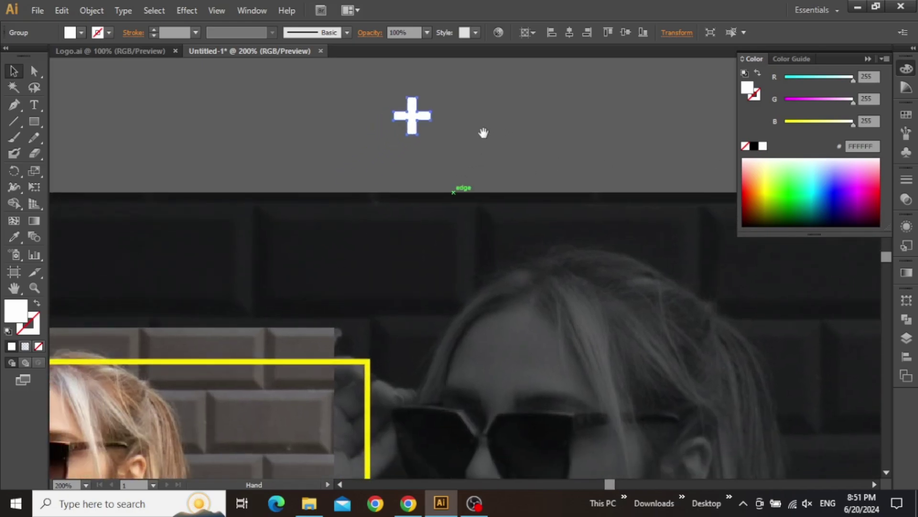
drag(412, 119, 357, 327)
drag(389, 301, 464, 270)
alt+scroll(460, 231, up, 2)
Step: Duplicate the pair of pluses straight down to form a two-by-two grid and select all four
shift+click(369, 273)
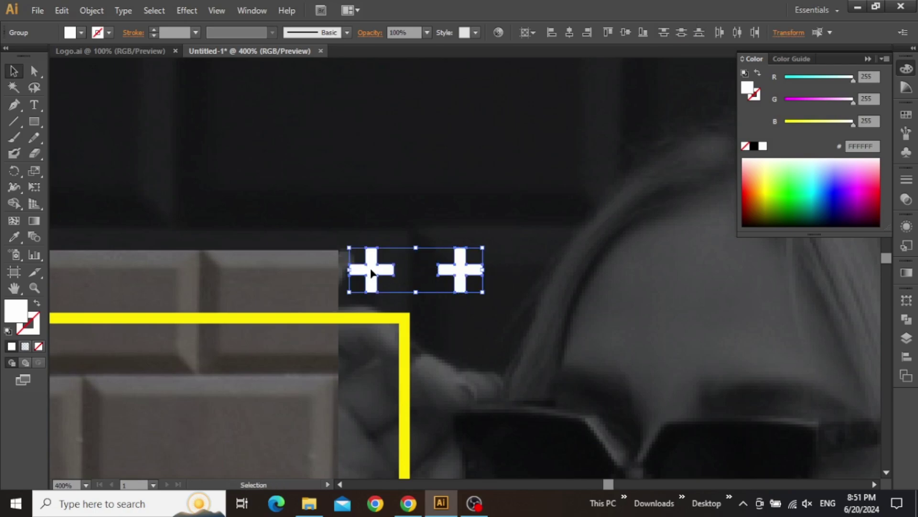
drag(373, 272, 373, 356)
shift+click(374, 263)
shift+click(466, 276)
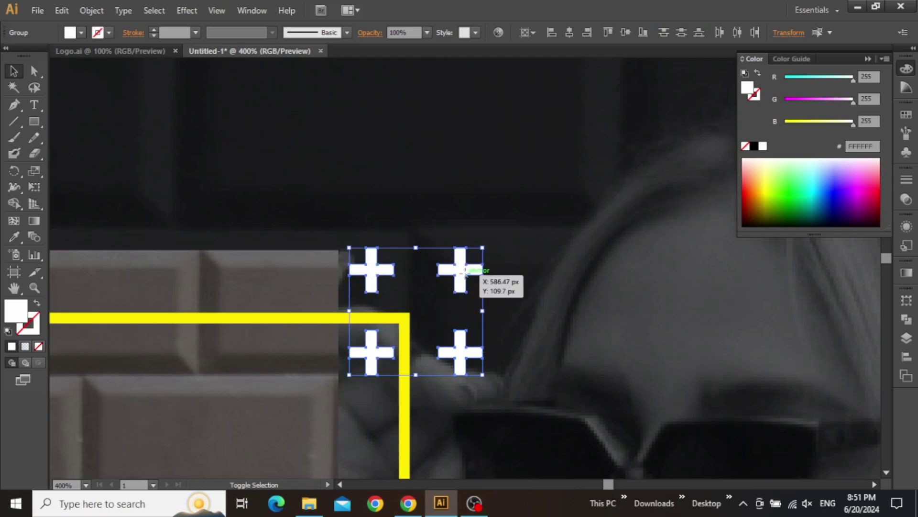
Step: Shift the two-by-two plus grid slightly down and left over the yellow frame's upper-right corner and deselect it
drag(467, 276, 466, 275)
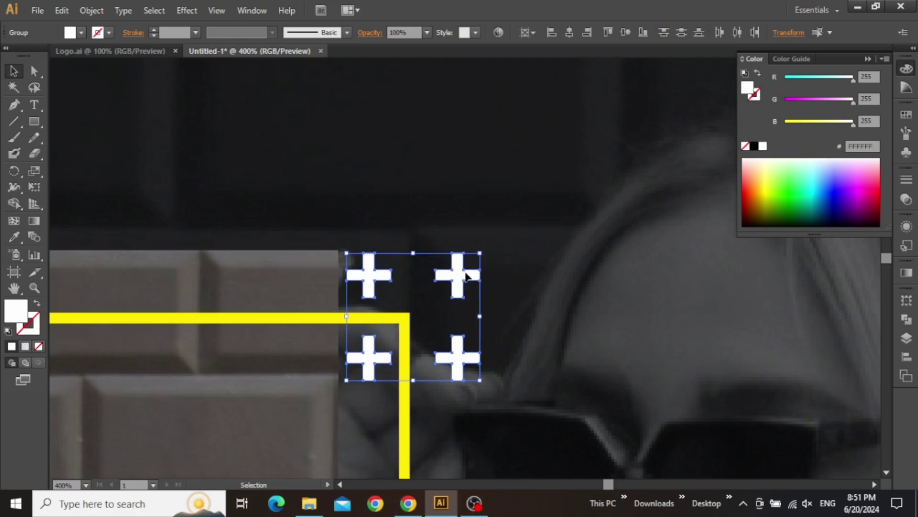
click(496, 247)
scroll(500, 250, down, 5)
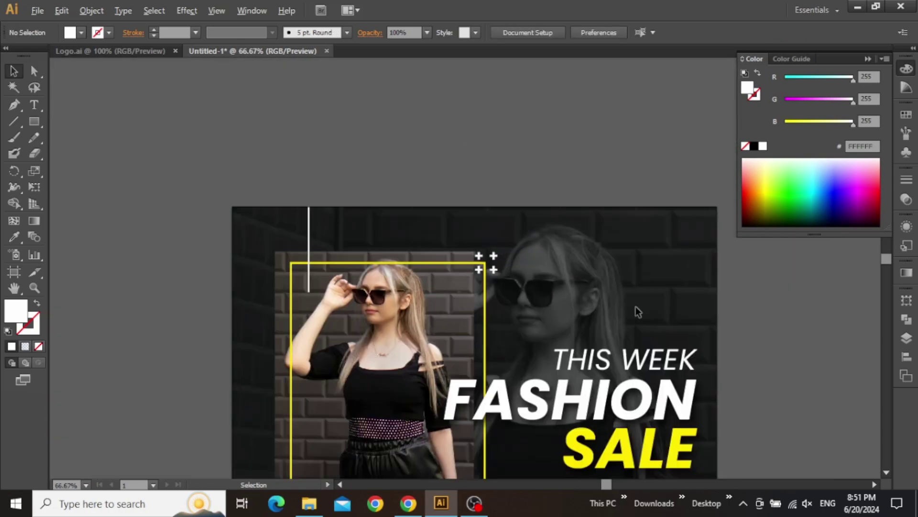
Step: Duplicate one white plus down beside the frame's right edge below the headline, enlarge it and rotate it 45° into an X
scroll(550, 210, down, 3)
scroll(438, 172, up, 1)
drag(445, 199, 437, 413)
click(438, 125)
drag(509, 391, 517, 184)
scroll(492, 186, up, 2)
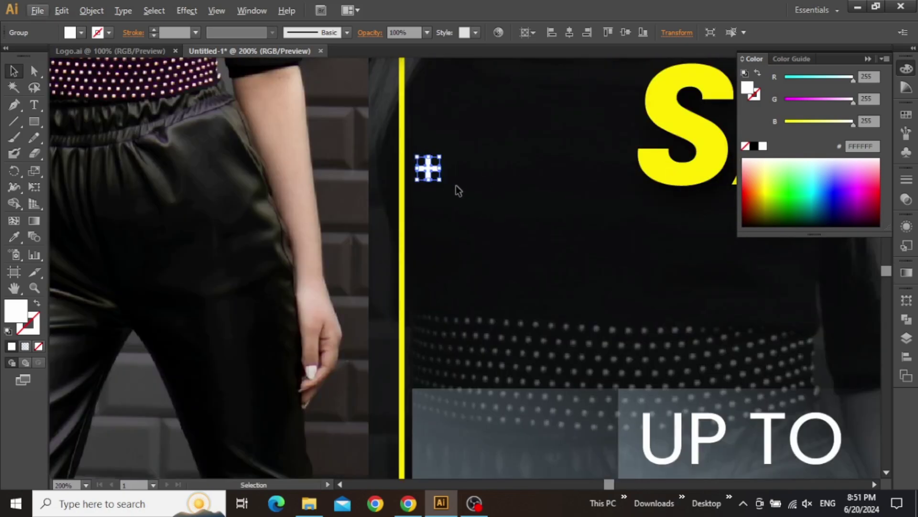
drag(439, 182, 435, 258)
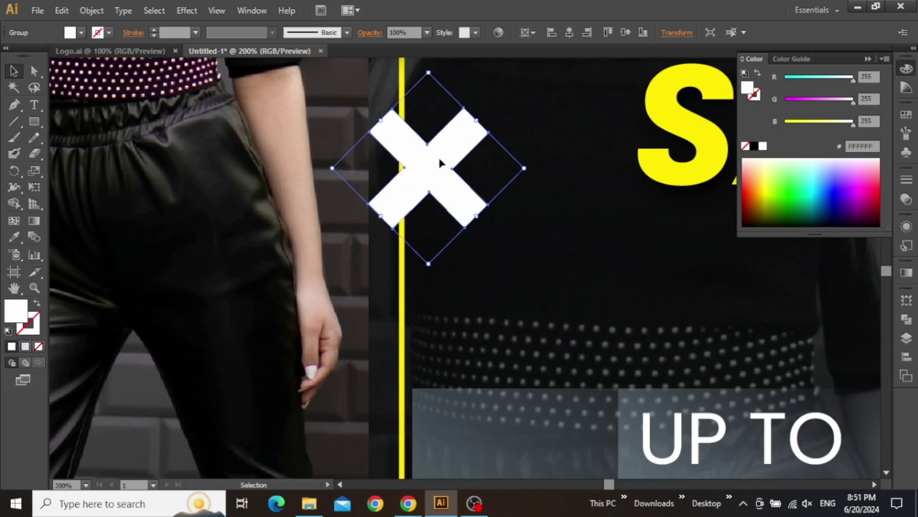
Step: Swap the large X's fill and stroke for a white outline without fill and centre it on the frame's right edge
click(37, 304)
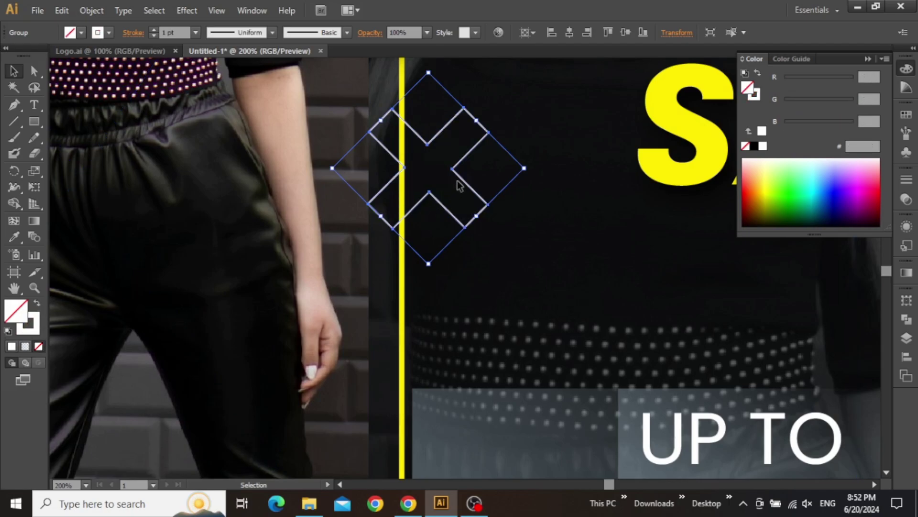
mouse_move(457, 166)
mouse_down()
mouse_move(433, 205)
mouse_move(444, 216)
mouse_up()
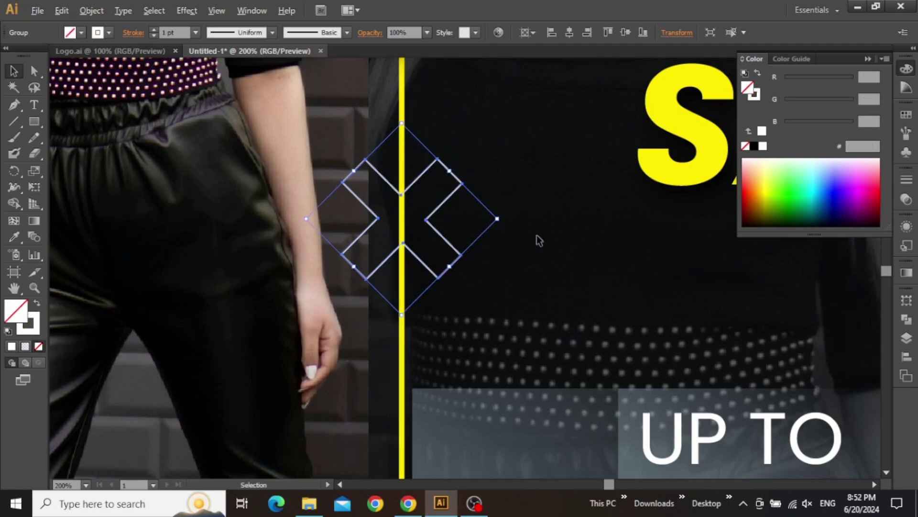
key(ctrl+0)
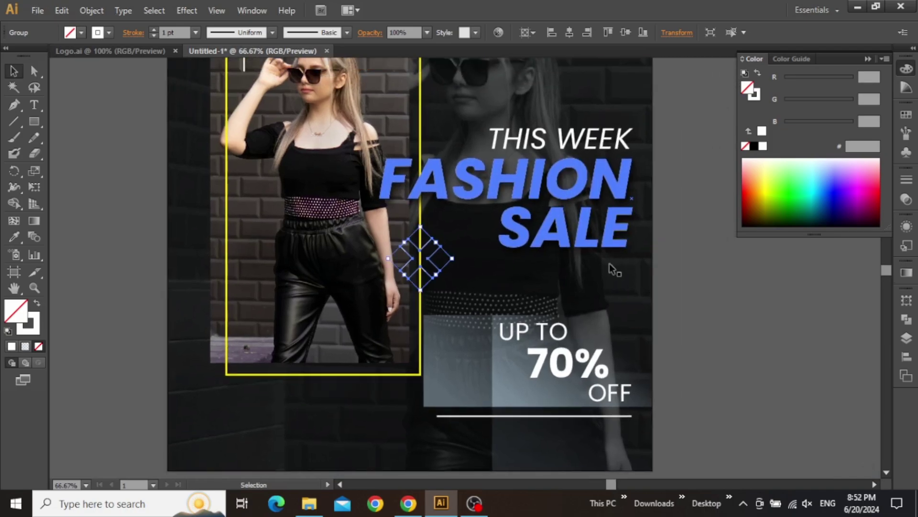
click(701, 286)
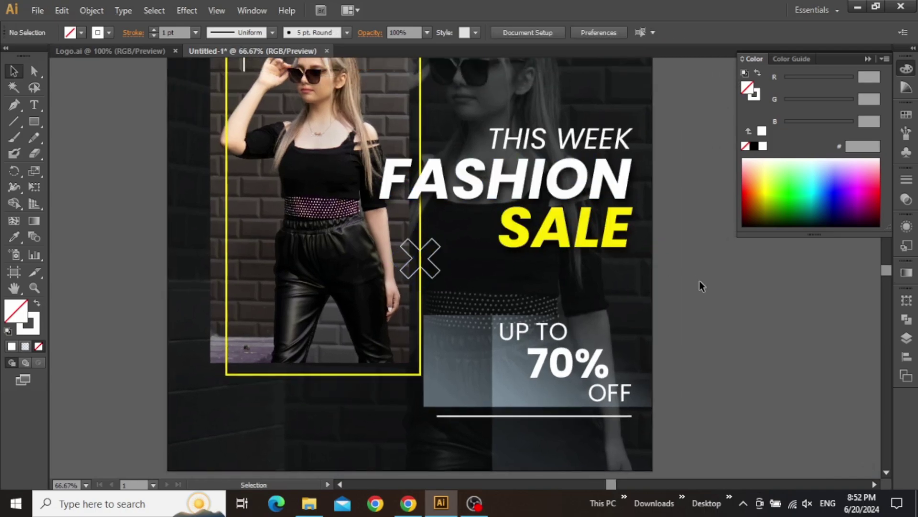
Step: Enlarge the outlined X slightly around its centre and set its stroke weight to 2 pt
click(438, 263)
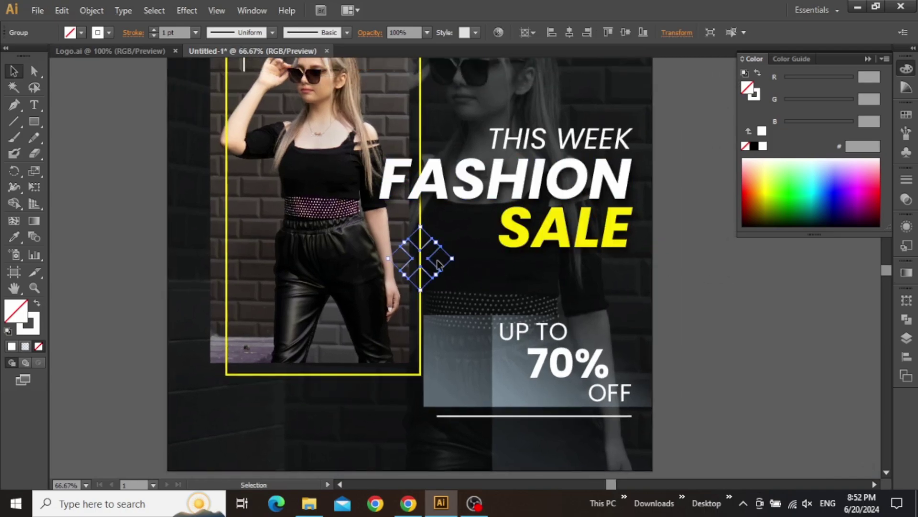
drag(453, 261, 457, 258)
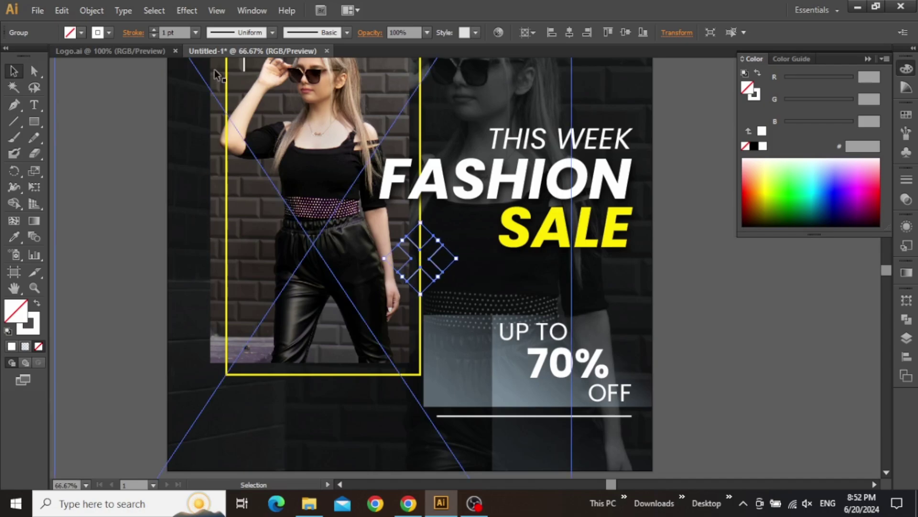
click(154, 31)
click(121, 167)
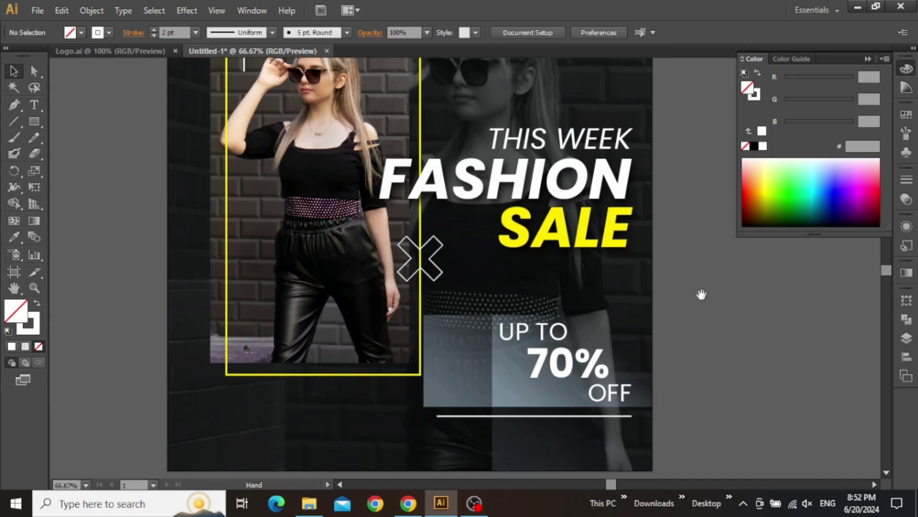
scroll(702, 294, up, 3)
scroll(701, 294, left, 2)
click(474, 313)
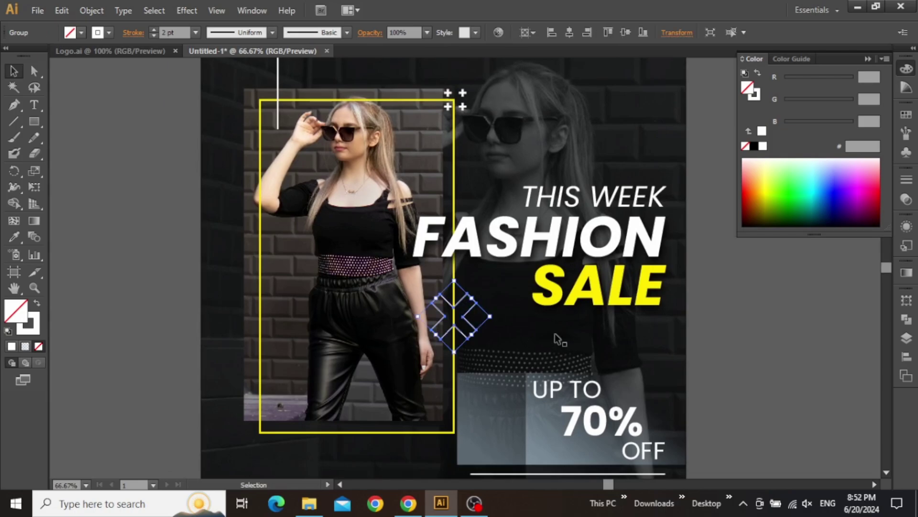
click(734, 328)
Step: Draw a tiny white circle with the Ellipse tool and place it below and left of the yellow frame's lower-left corner
drag(752, 311, 727, 296)
drag(301, 337, 516, 233)
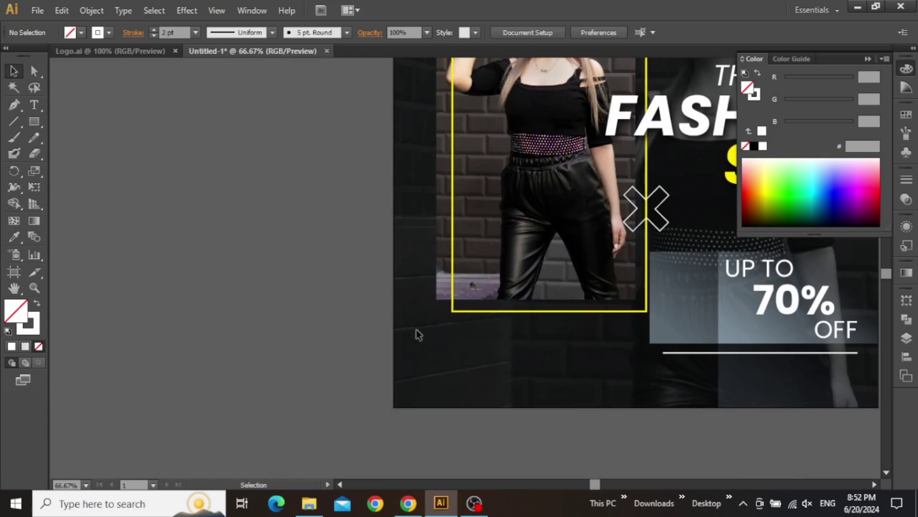
drag(443, 311, 371, 297)
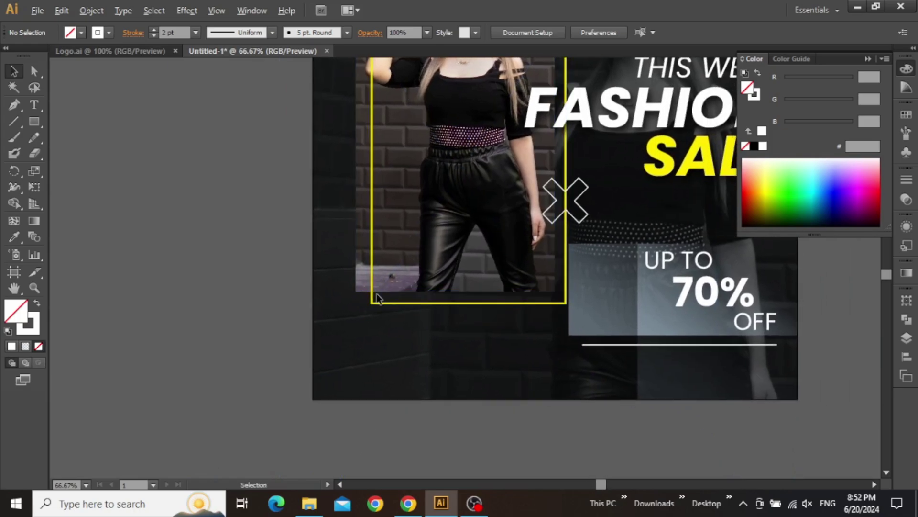
scroll(377, 295, up, 3)
scroll(412, 306, down, 2)
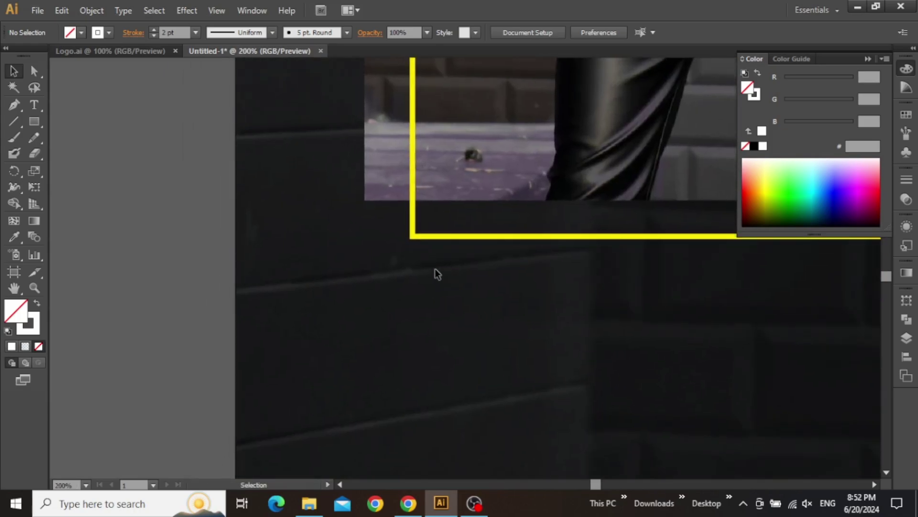
click(31, 124)
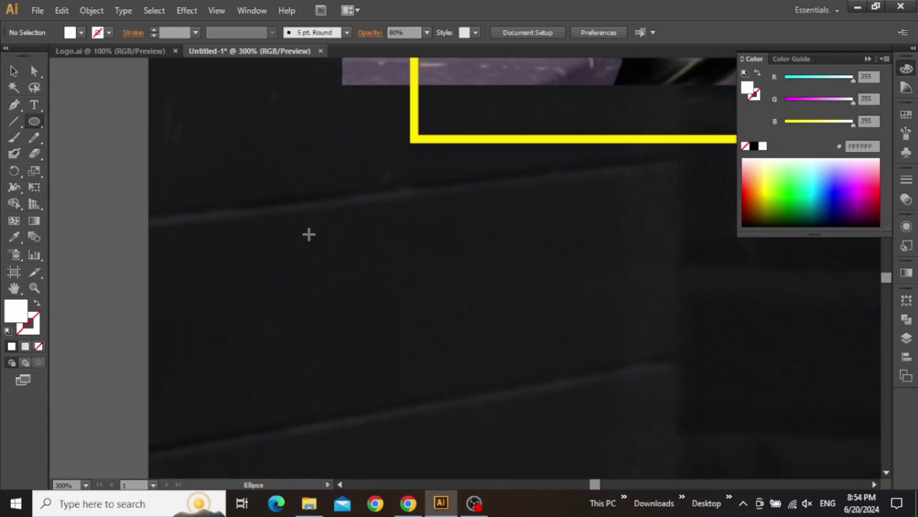
drag(309, 235, 322, 249)
key(v)
scroll(346, 227, up, 1)
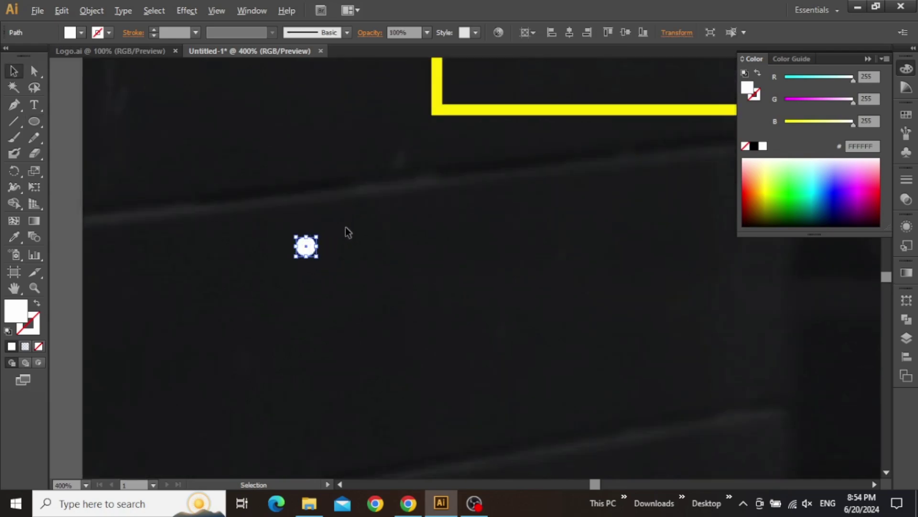
drag(317, 257, 323, 194)
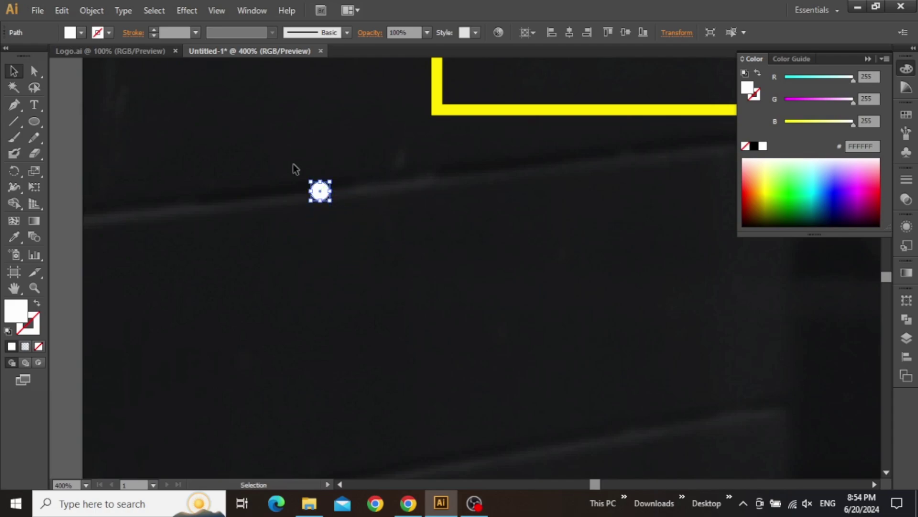
Step: Copy the circle with Transform Each, moving it 30 px horizontally and 0 px vertically
right_click(324, 194)
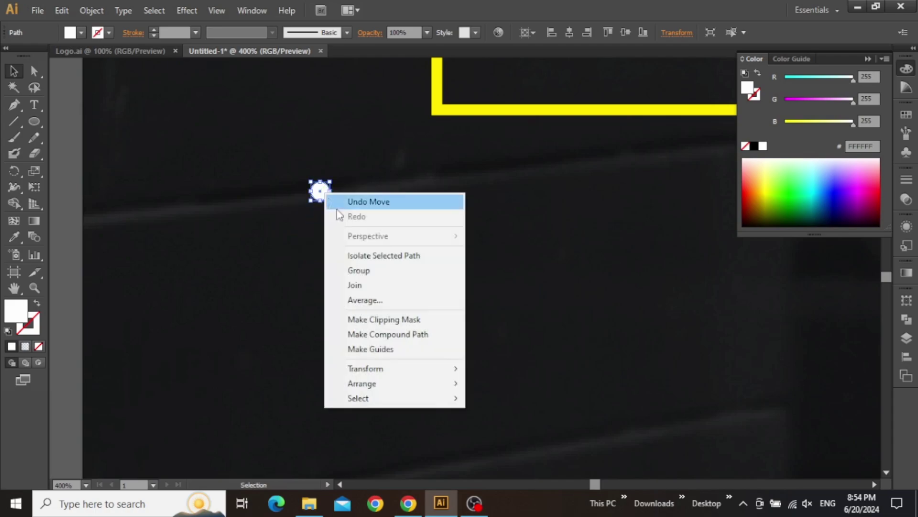
mouse_move(423, 378)
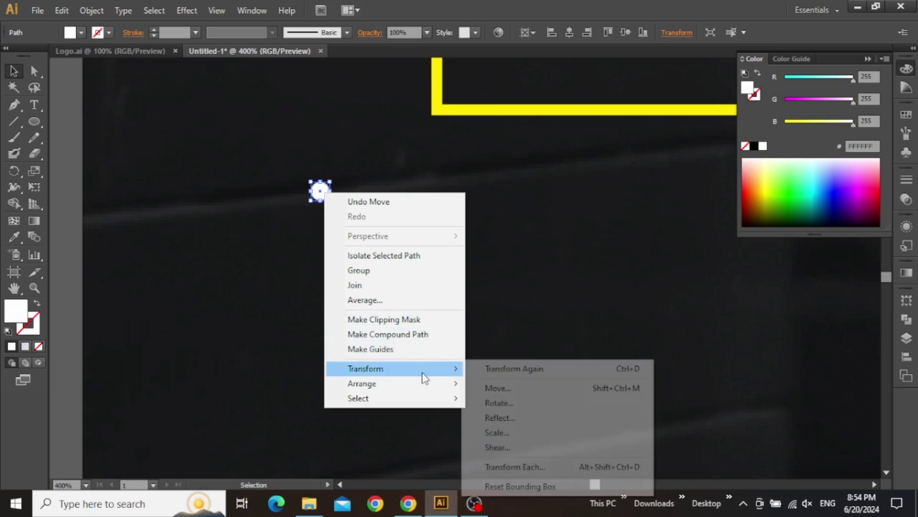
click(516, 466)
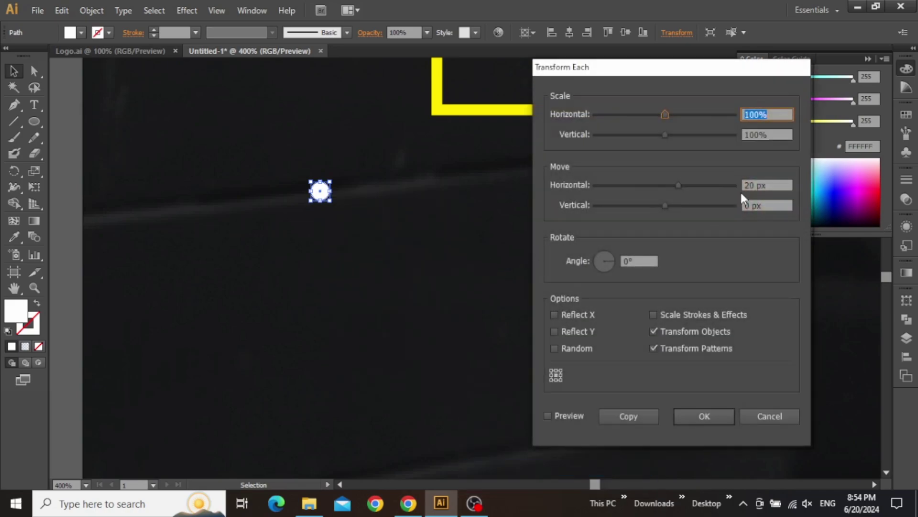
click(758, 185)
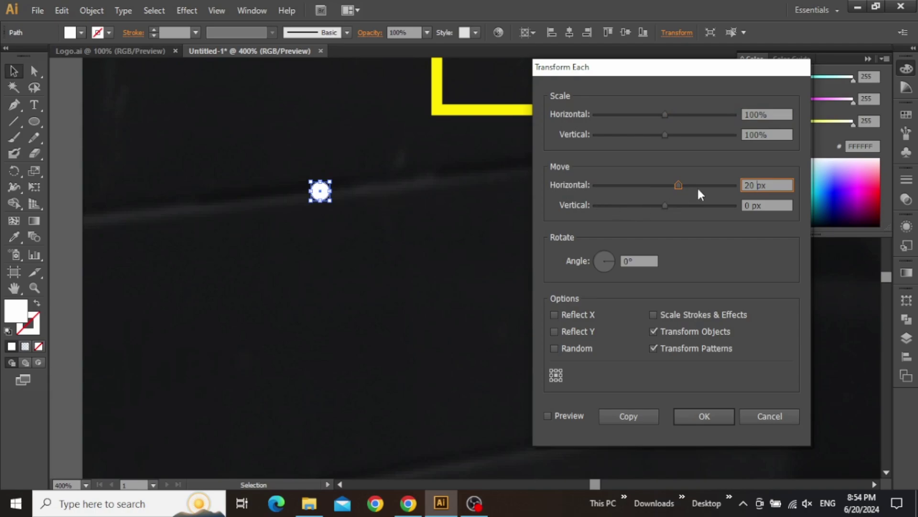
key(shift+Up)
click(635, 416)
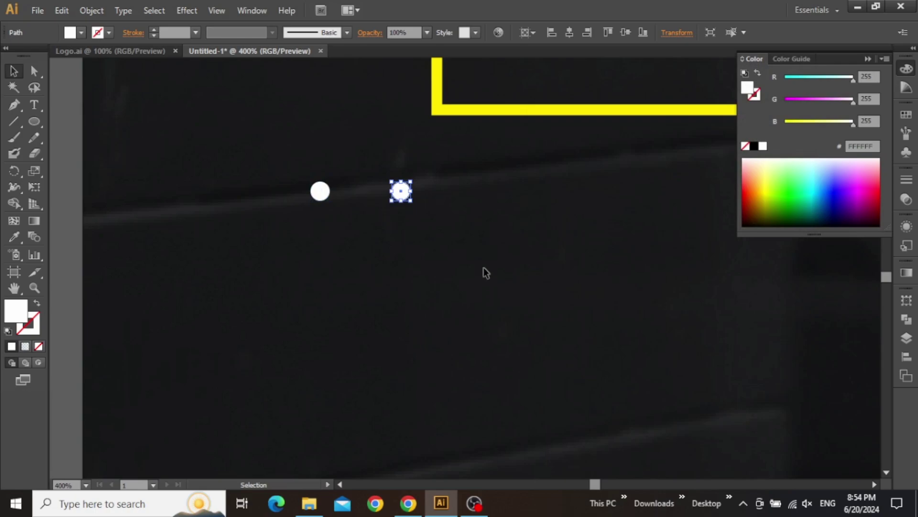
Step: Repeat the circle copy transformation twice to complete a horizontal row of four circles
key(a)
key(ctrl+d)
key(ctrl+d)
key(v)
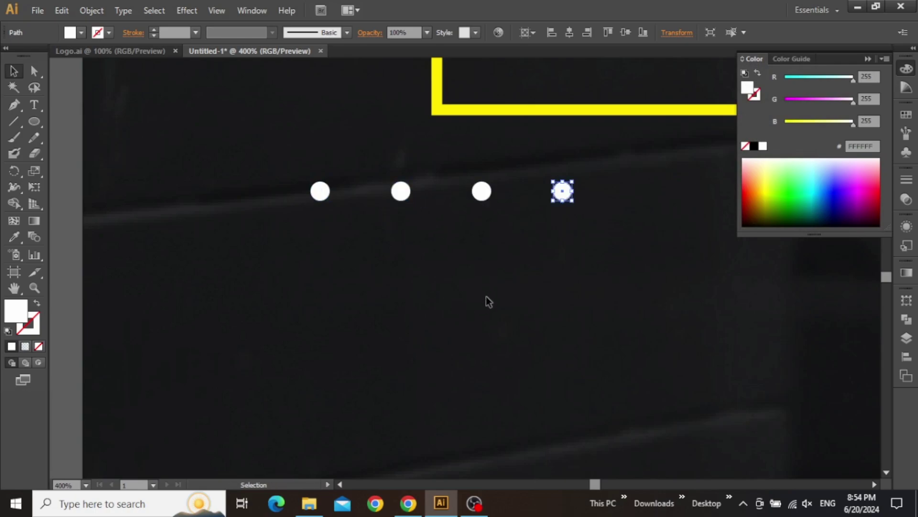
Step: Copy the whole row of four circles with Transform Each, moving it 0 px horizontally and 30 px vertically
click(570, 231)
drag(576, 174, 312, 239)
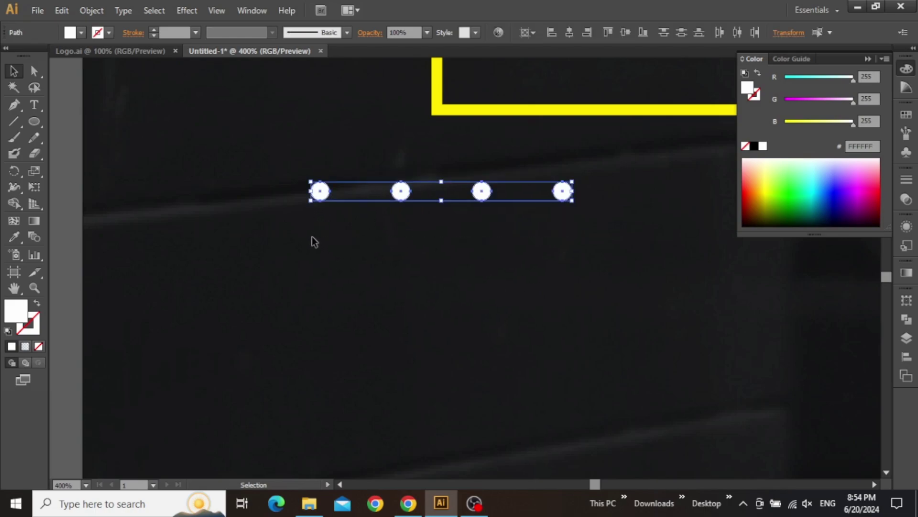
right_click(323, 191)
mouse_move(436, 359)
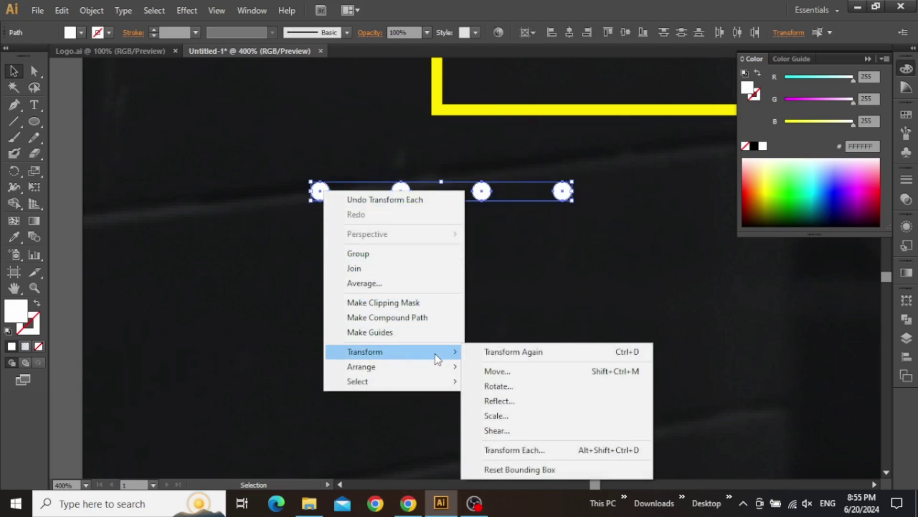
click(532, 447)
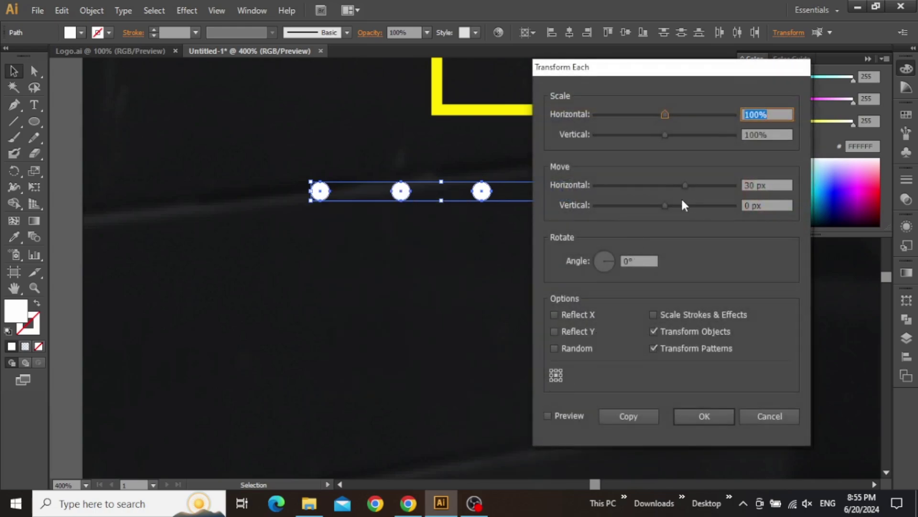
click(754, 185)
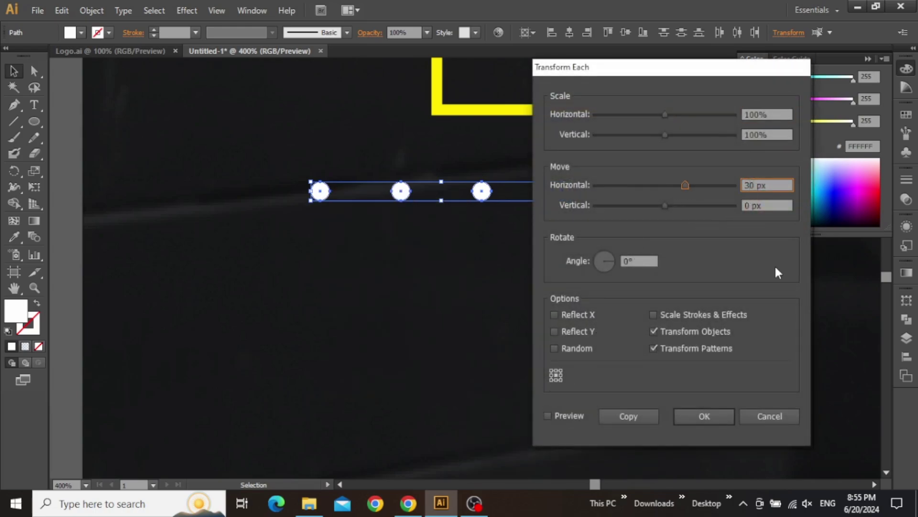
key(BackSpace)
key(BackSpace)
text(0)
click(757, 207)
key(shift+Up)
key(shift+Up)
key(shift+Up)
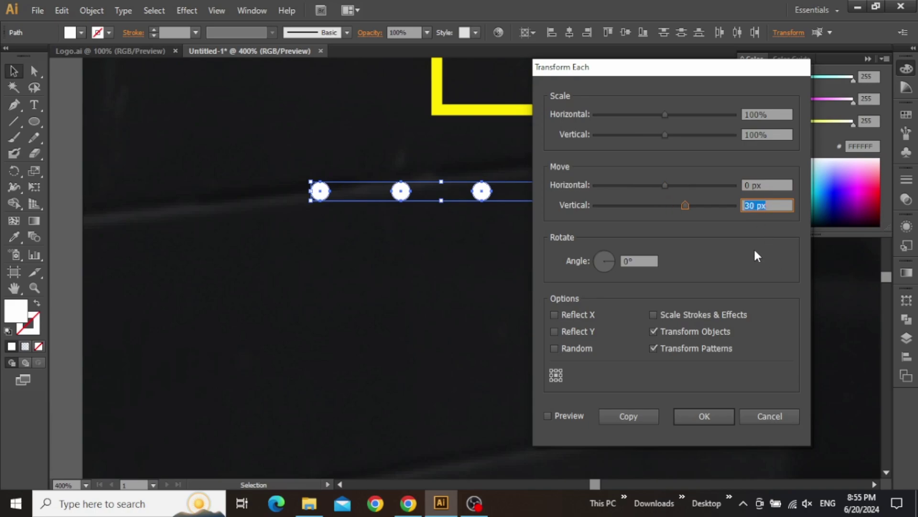
click(638, 417)
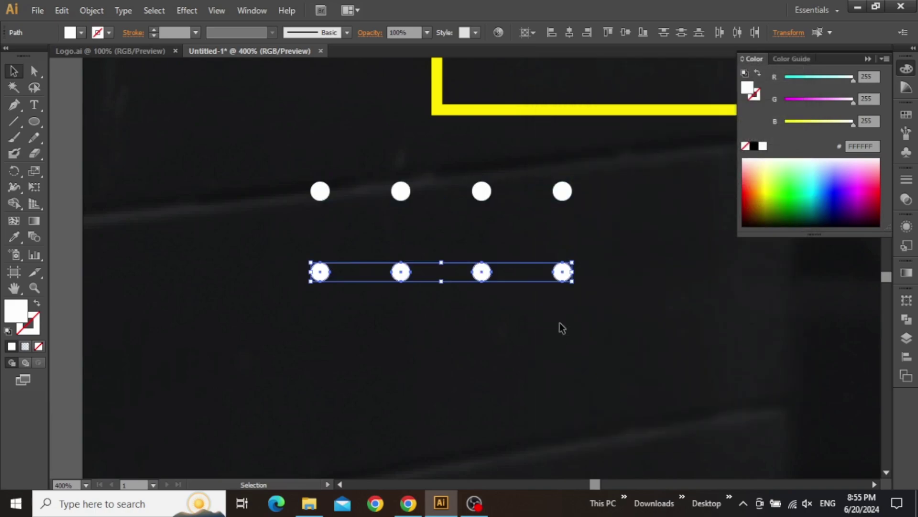
Step: Repeat the row copy transformation twice to complete a four-by-four grid of circles
key(a)
drag(599, 324, 555, 250)
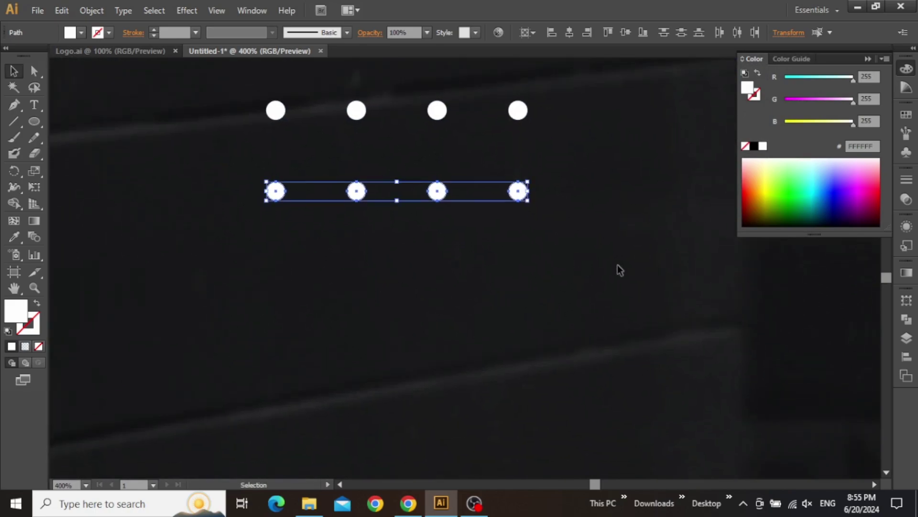
key(ctrl+d)
key(ctrl+d)
key(v)
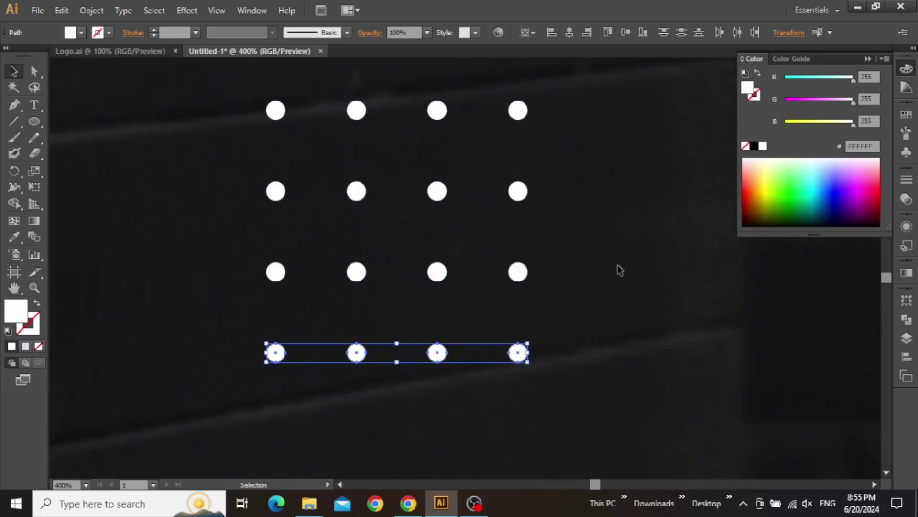
Step: Select all sixteen circles of the dot grid and set their opacity to 70%
scroll(620, 270, down, 1)
drag(609, 209, 537, 263)
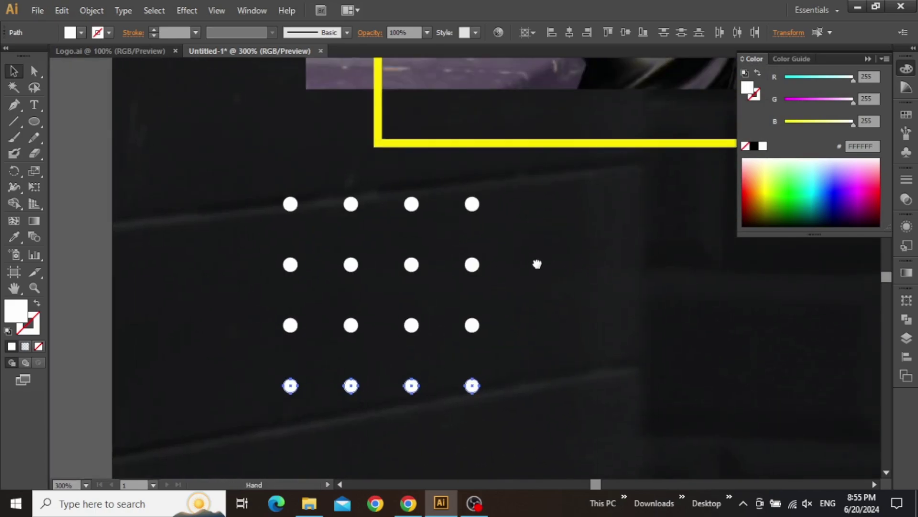
drag(489, 177, 273, 408)
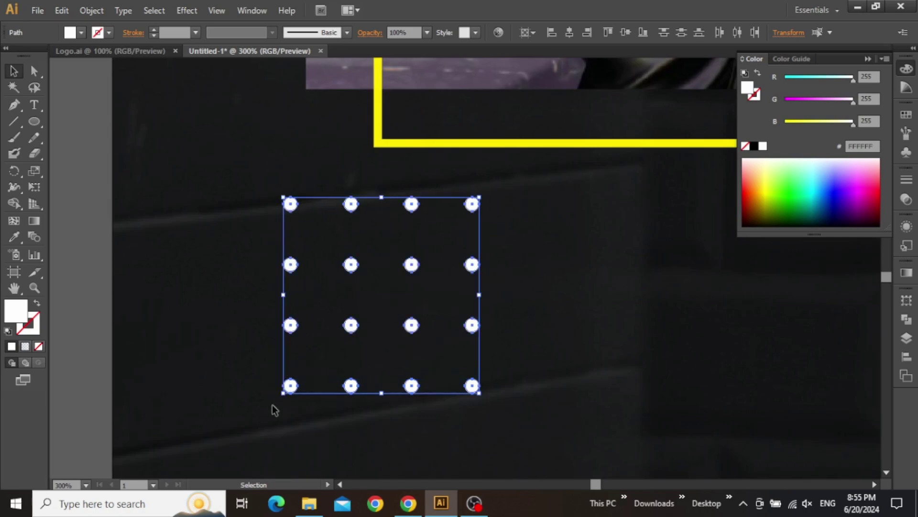
click(427, 33)
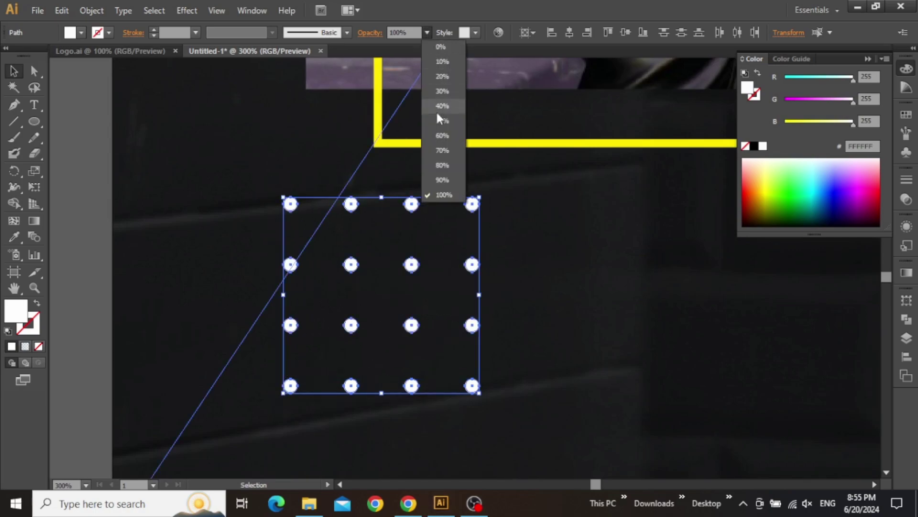
click(441, 151)
Step: Move the dot grid up and left so it overlaps the lower-left corner of the yellow frame
drag(472, 204, 411, 120)
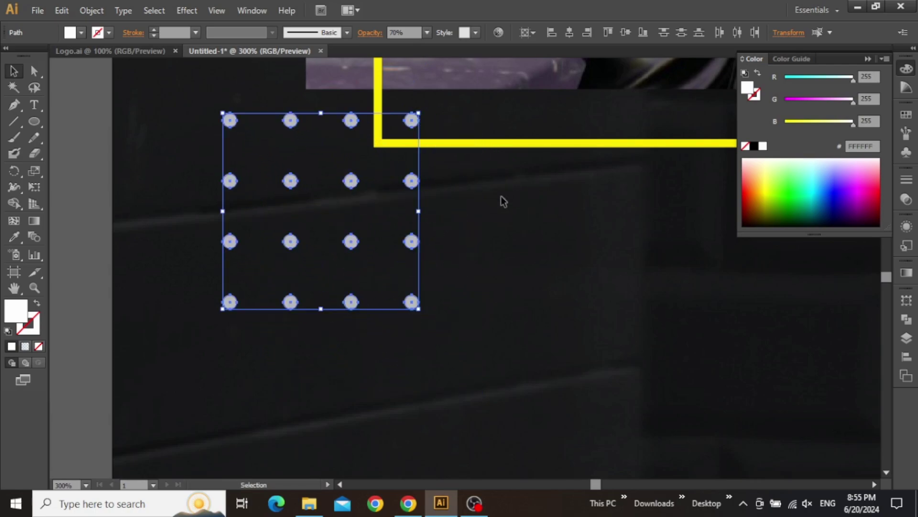
click(573, 219)
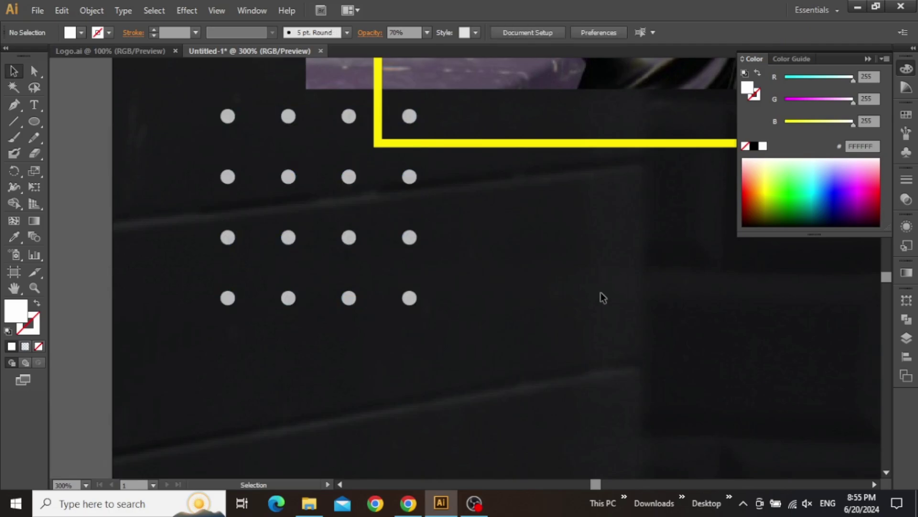
scroll(601, 292, down, 4)
drag(642, 289, 404, 330)
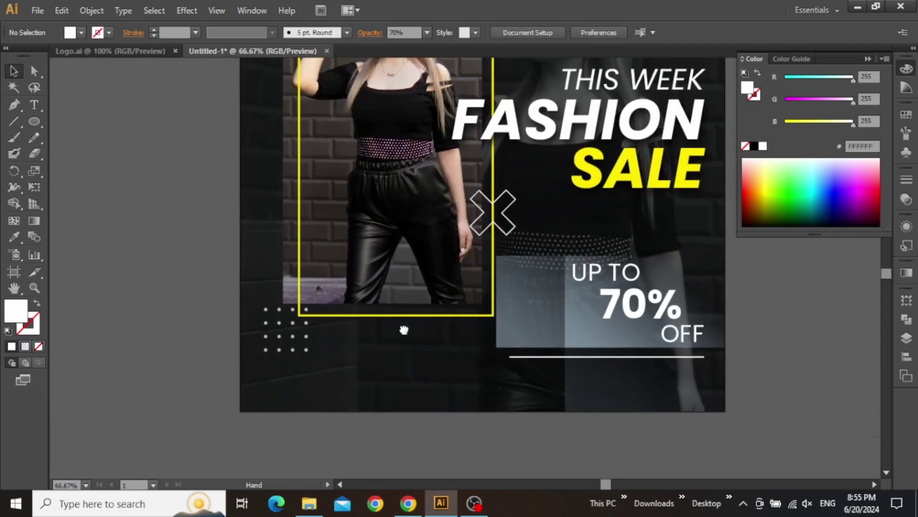
scroll(574, 268, right, 4)
scroll(574, 268, up, 2)
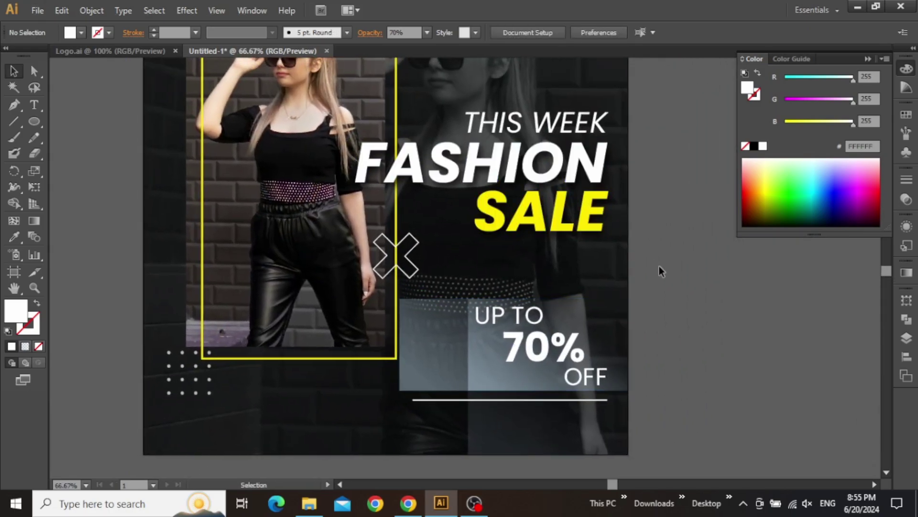
scroll(659, 267, down, 2)
drag(670, 249, 603, 281)
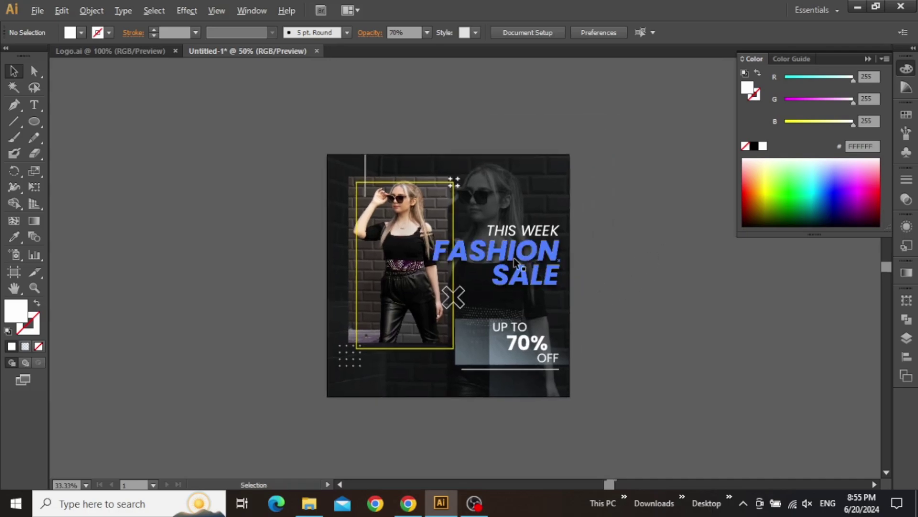
scroll(515, 261, up, 1)
Step: Copy the grouped CLOTHING YOUR STORE logo from Logo.ai into the banner document
click(122, 51)
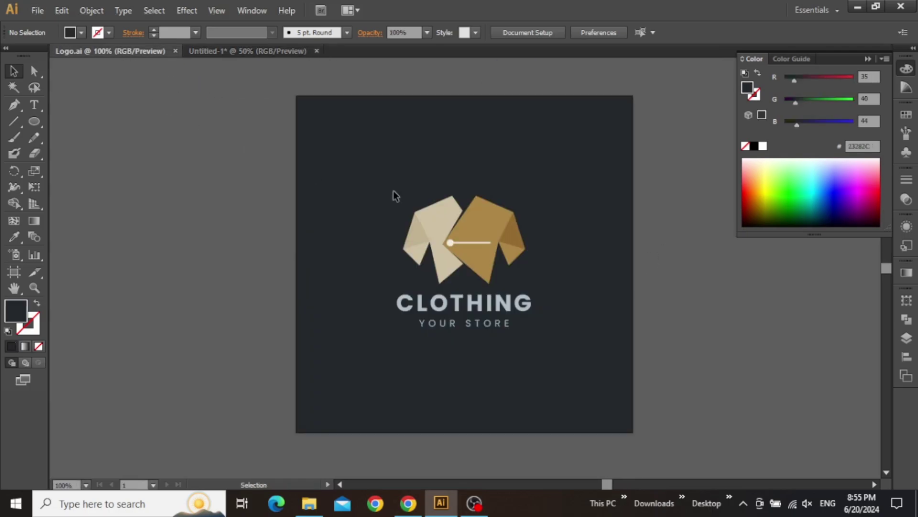
click(489, 228)
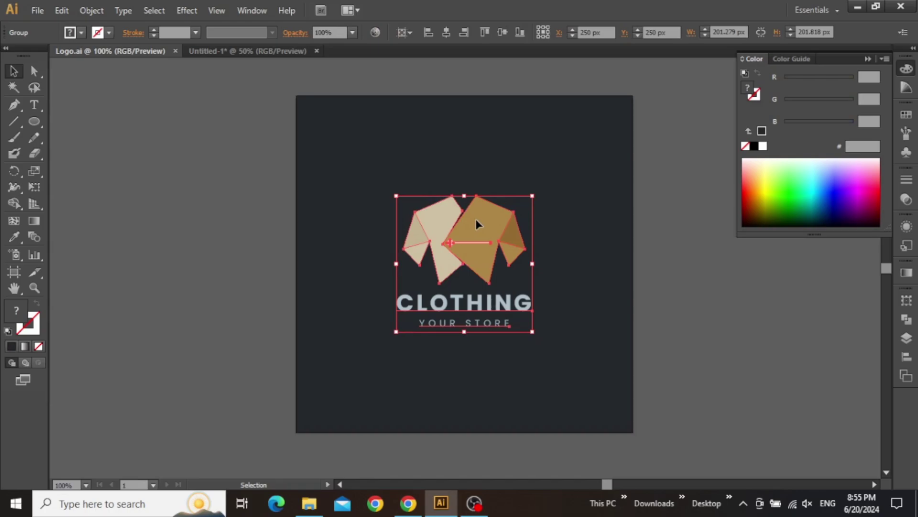
click(289, 189)
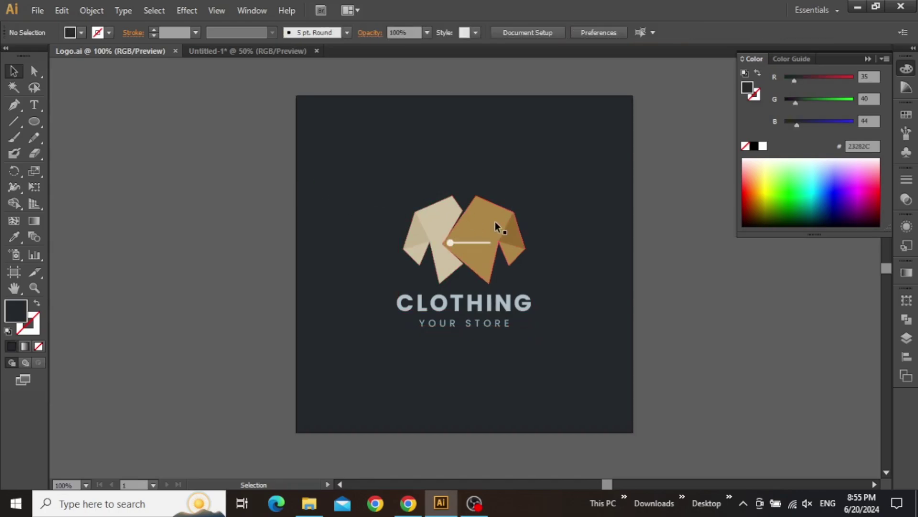
drag(495, 222, 471, 183)
scroll(470, 183, up, 3)
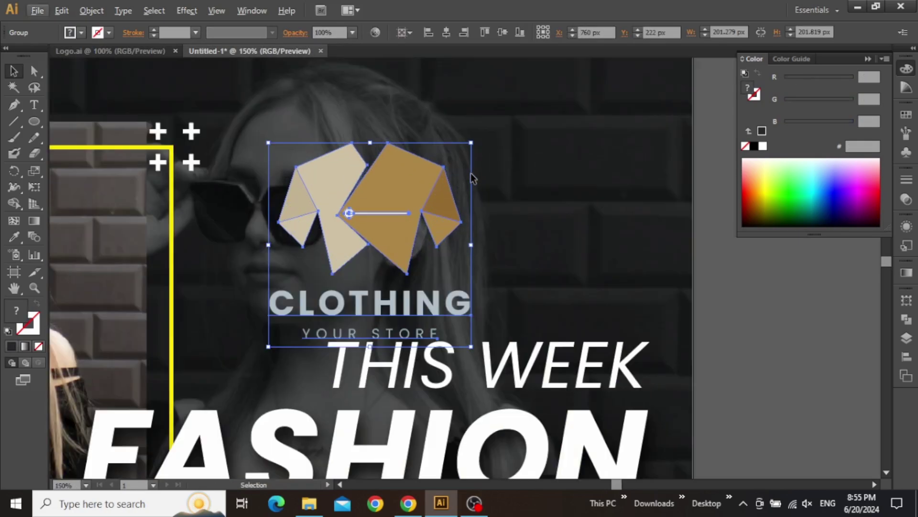
Step: Place the logo in the banner's upper-right corner, in line with the headline's right edge, and scale it proportionally to about 116 px wide
drag(405, 195, 341, 259)
drag(495, 193, 519, 168)
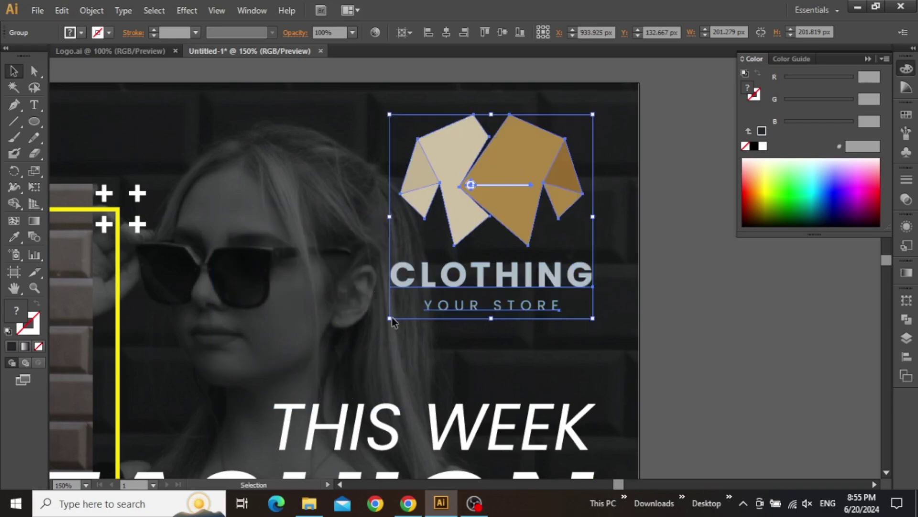
drag(390, 318, 475, 233)
drag(544, 153, 544, 157)
Step: Scale the logo down slightly more, keeping its proportions and its upper-right corner in place, and deselect it
scroll(499, 261, down, 1)
scroll(497, 261, down, 1)
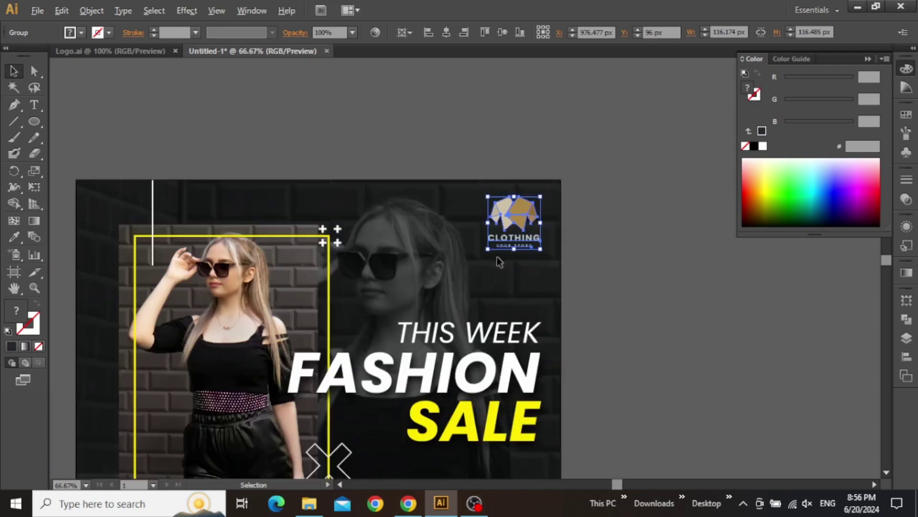
drag(629, 272, 689, 194)
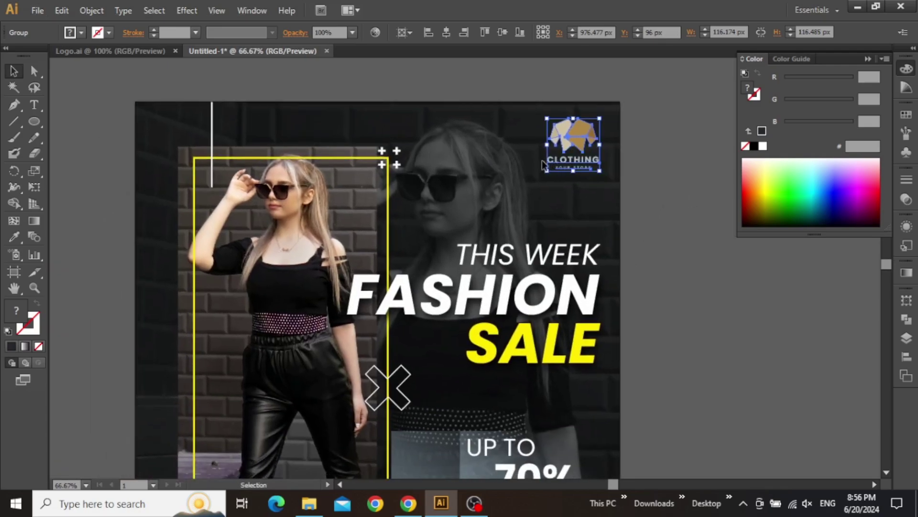
drag(545, 175, 554, 164)
click(646, 168)
Step: Centre the whole banner in view and collapse the floating Color panel
scroll(660, 191, down, 2)
drag(660, 191, 620, 209)
scroll(550, 248, up, 1)
drag(647, 265, 619, 237)
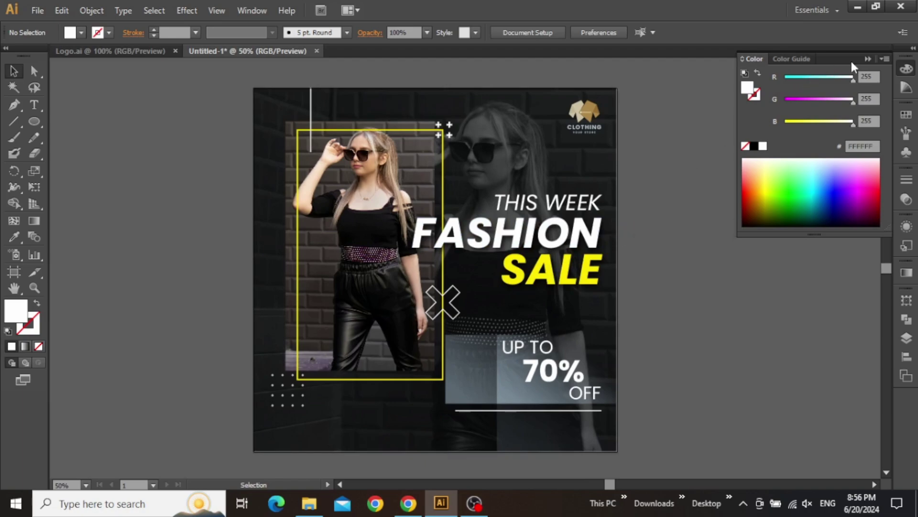
click(869, 58)
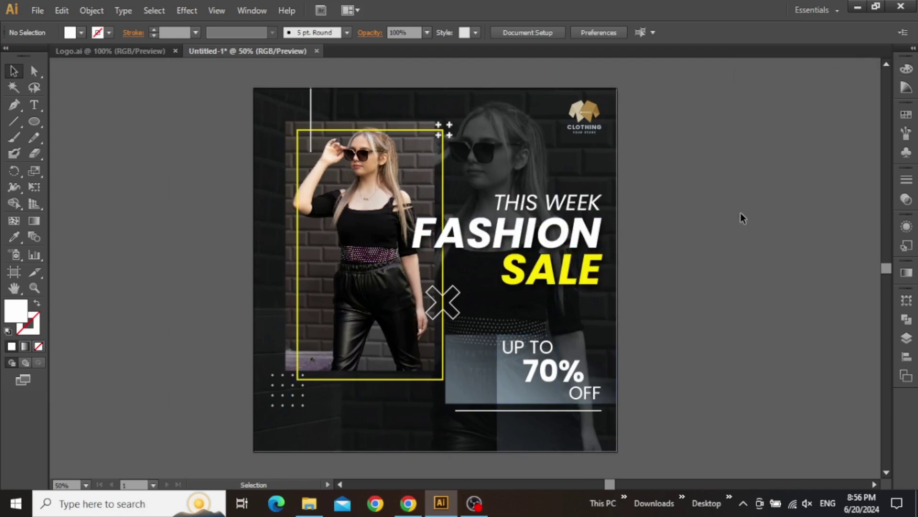